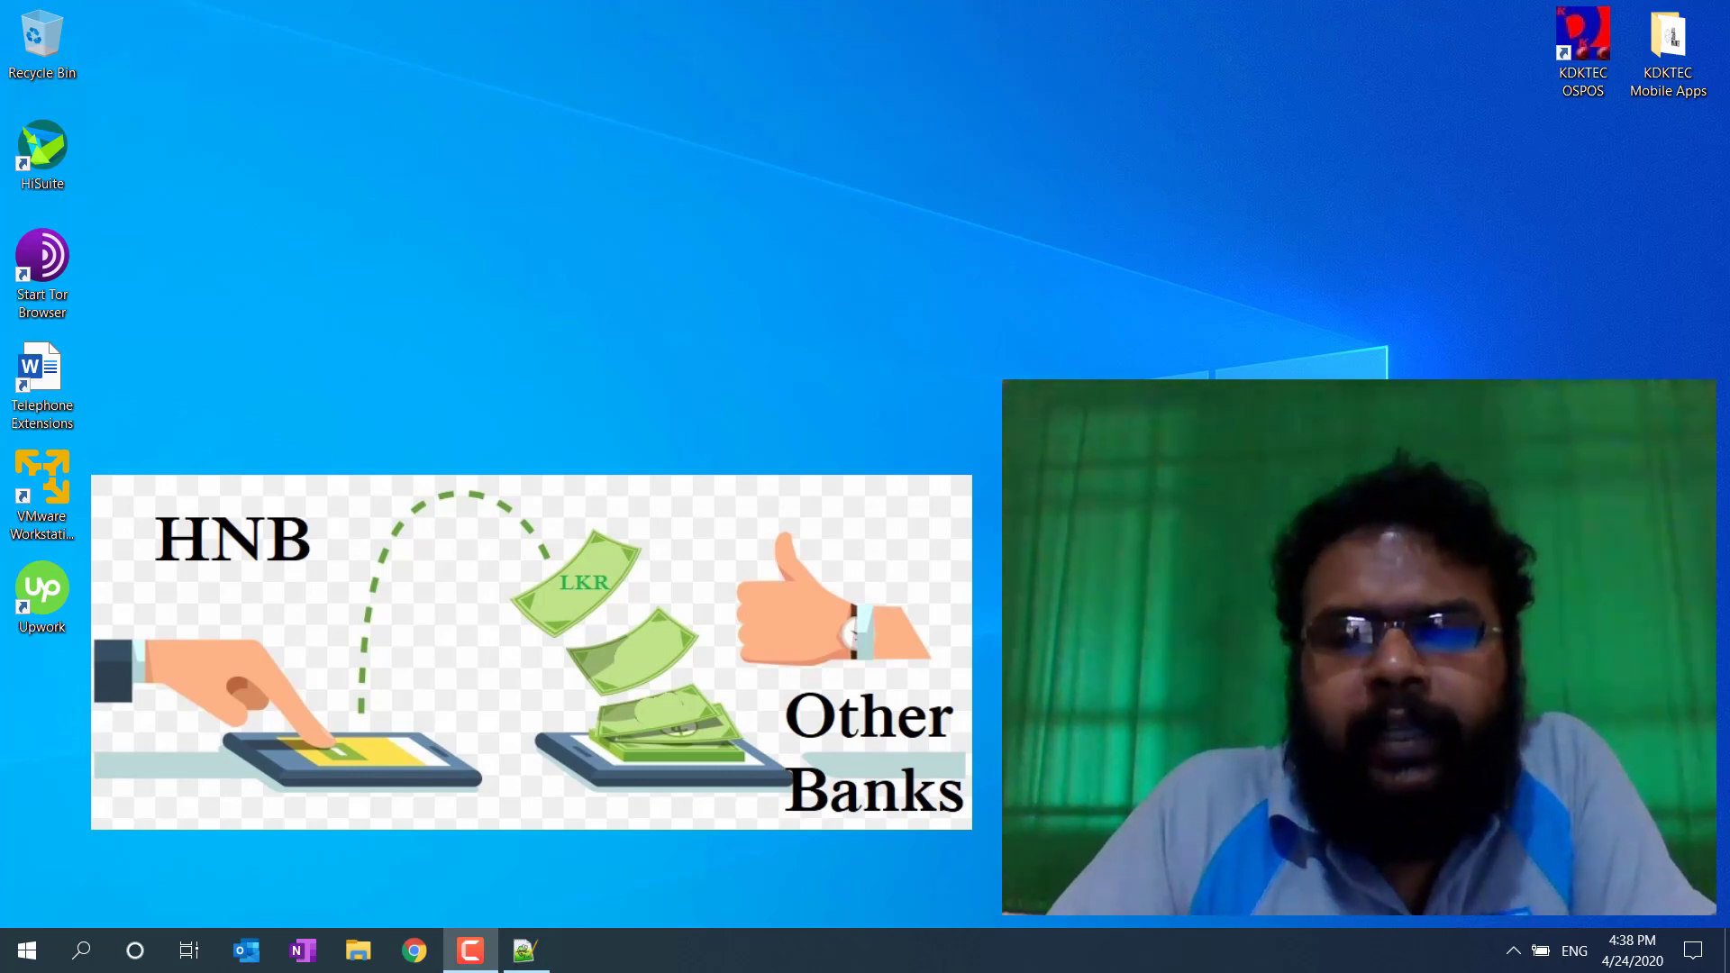
Launch Google Chrome from the taskbar.
{"action": "left_click", "coordinate": [416, 948]}
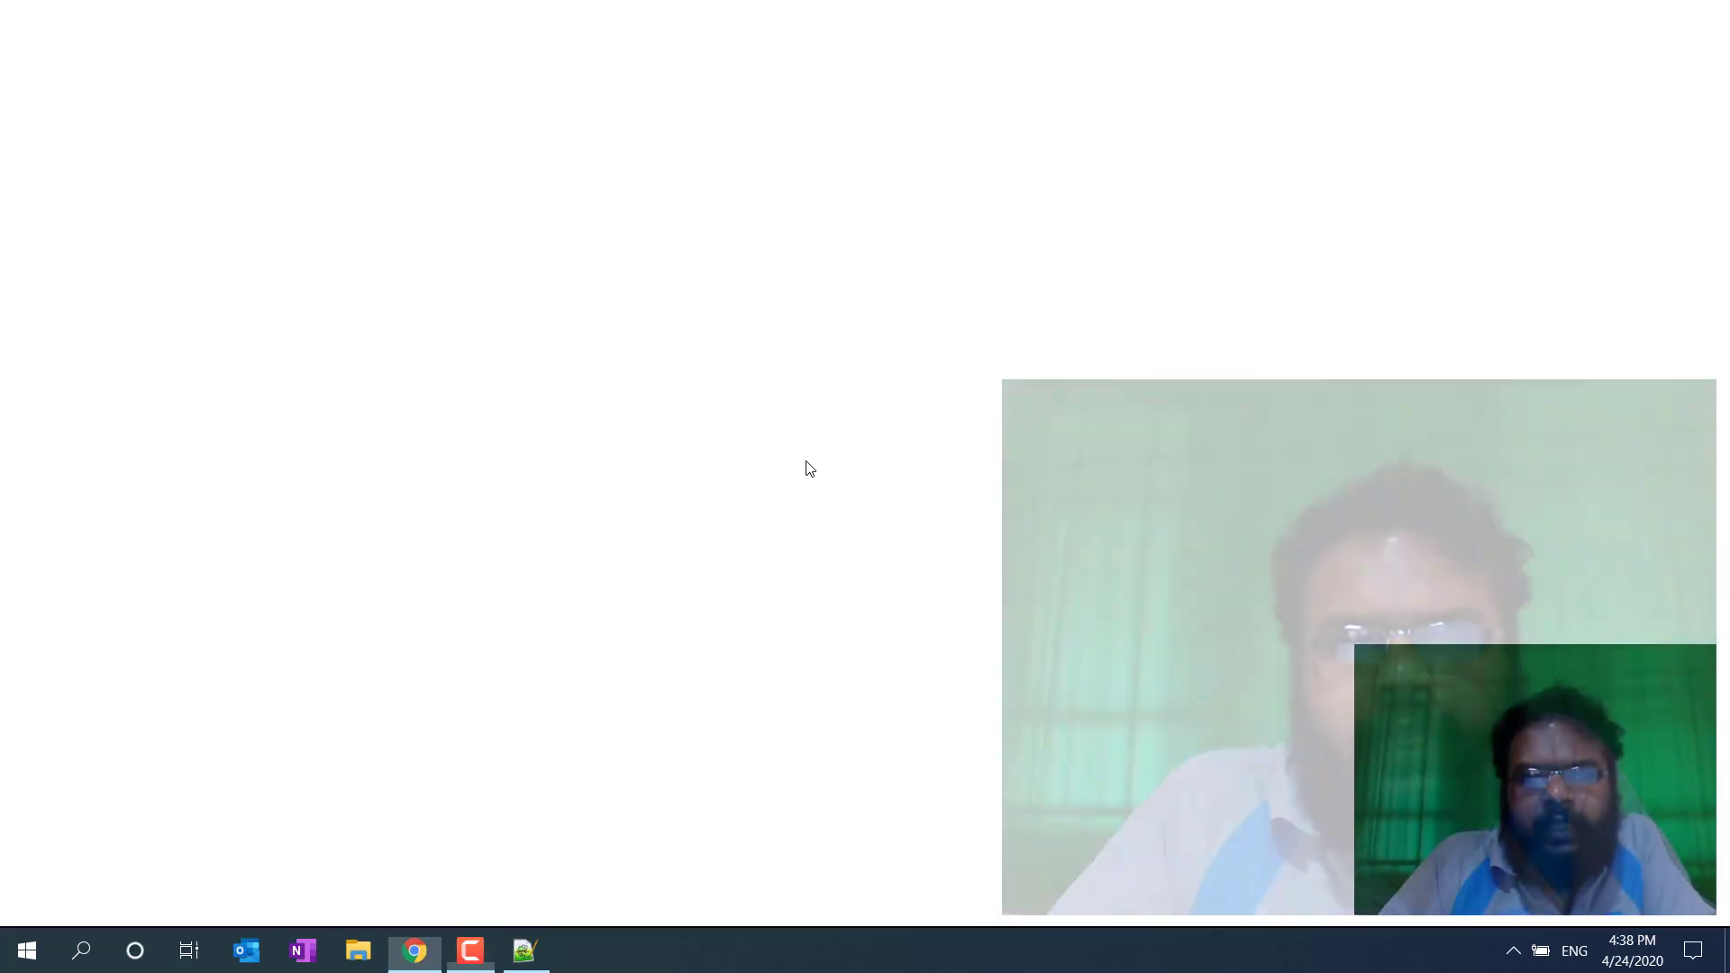
Replace the address bar contents with hnb.net and load the HNB homepage.
{"action": "left_click", "coordinate": [762, 58]}
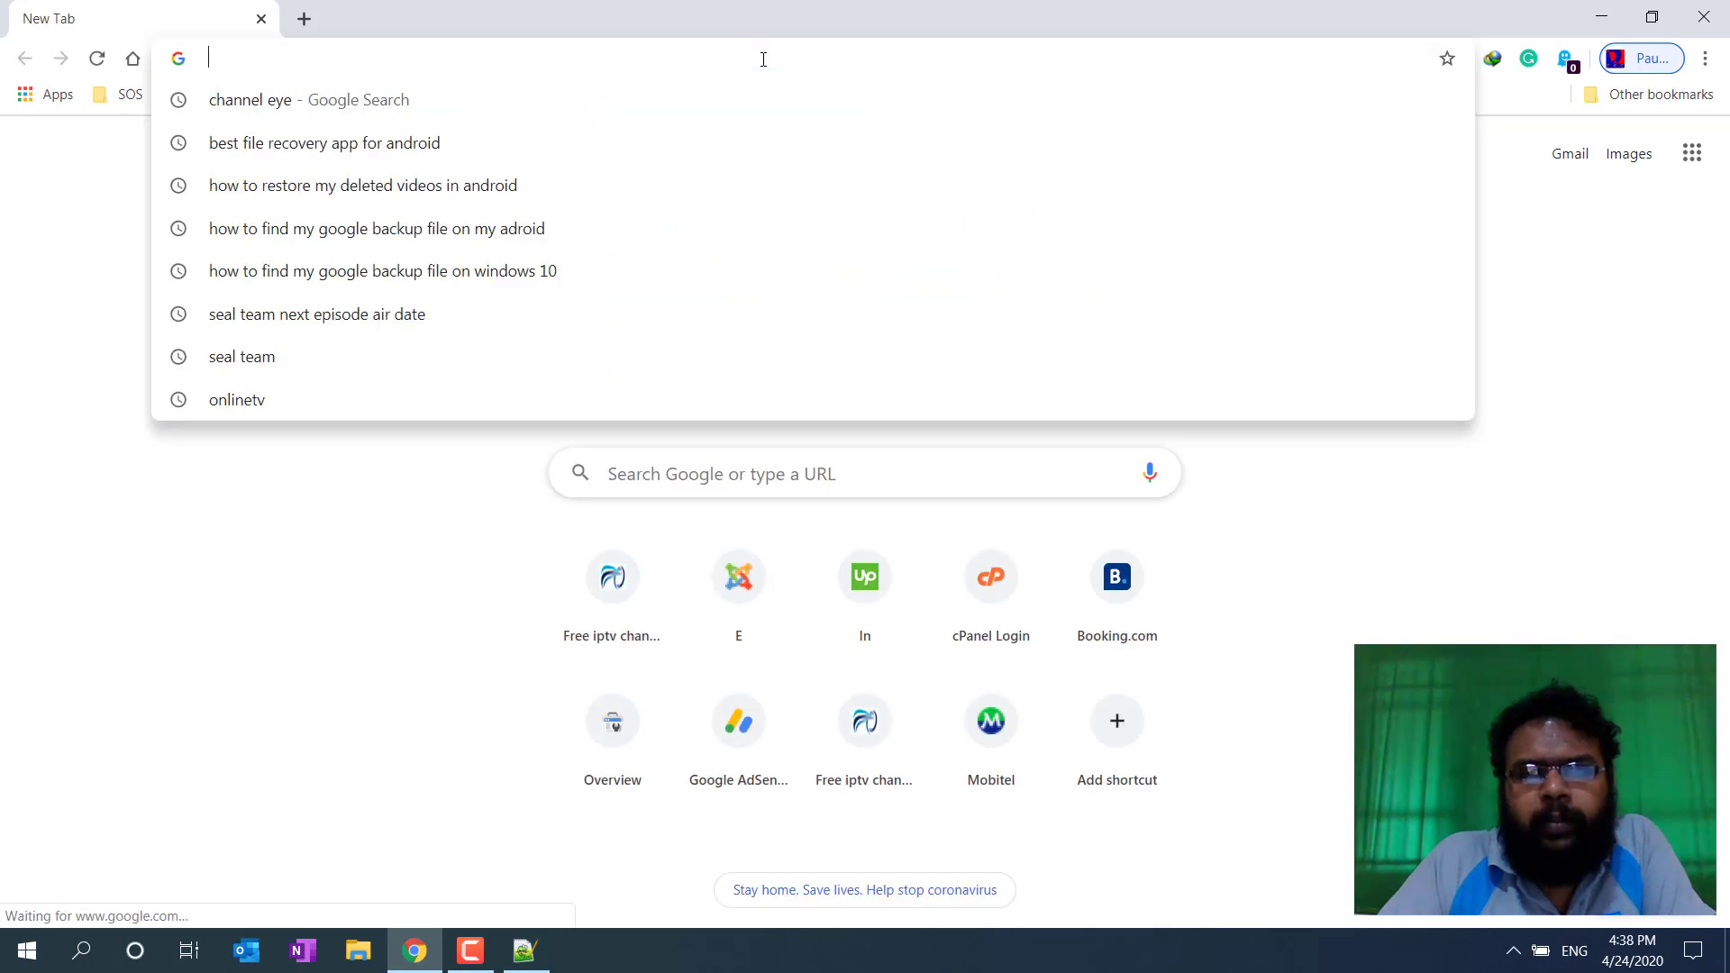
{"action": "key", "text": "Down"}
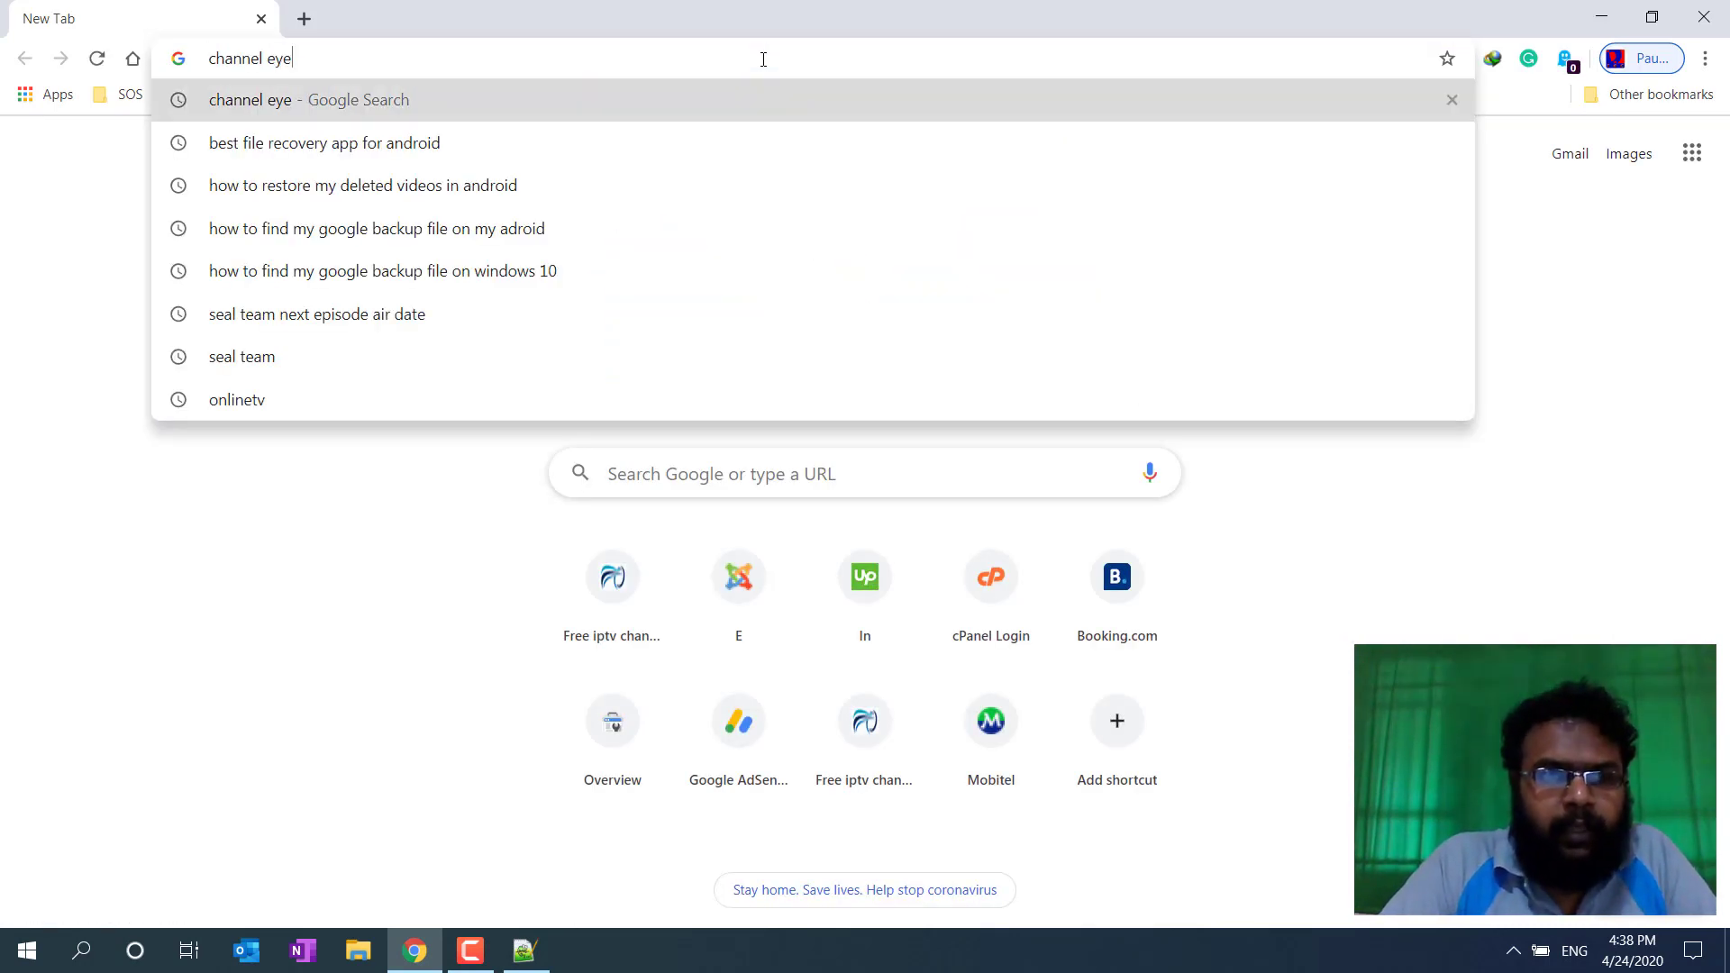
{"action": "key", "text": "BackSpace"}
{"action": "key", "text": "BackSpace"}
{"action": "key", "text": "BackSpace"}
{"action": "key", "text": "BackSpace"}
{"action": "key", "text": "BackSpace"}
{"action": "key", "text": "BackSpace"}
{"action": "key", "text": "BackSpace"}
{"action": "key", "text": "BackSpace"}
{"action": "key", "text": "BackSpace"}
{"action": "key", "text": "BackSpace"}
{"action": "key", "text": "BackSpace"}
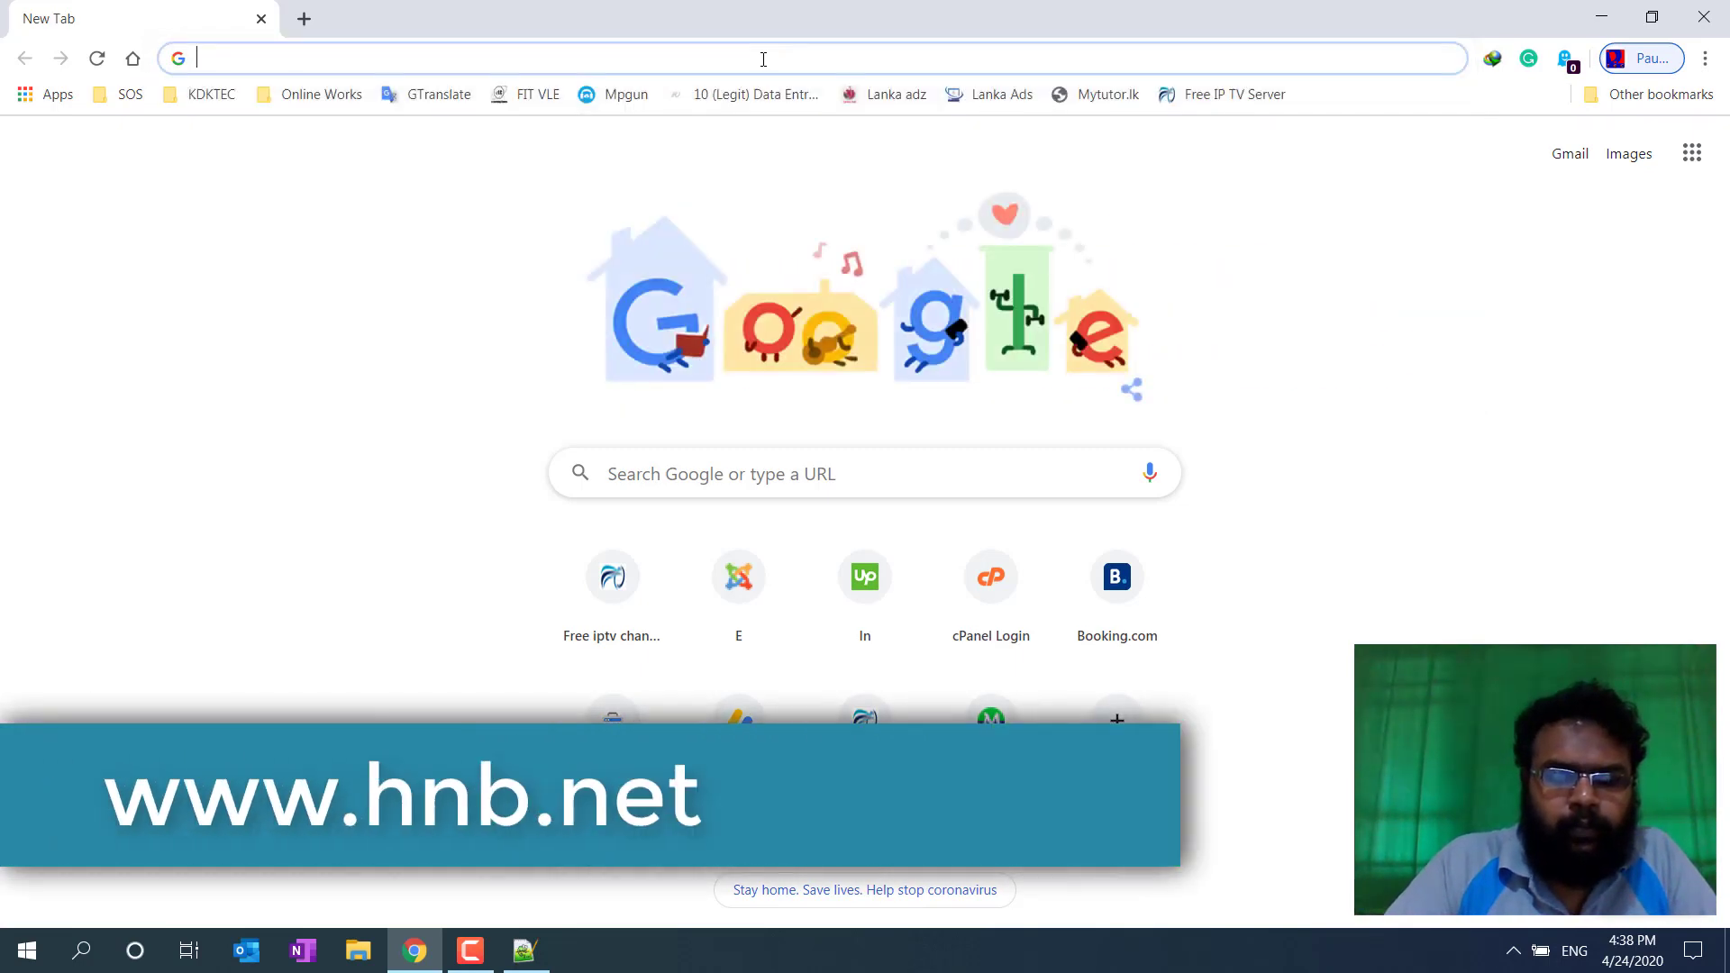
{"action": "type", "text": "hnb.net"}
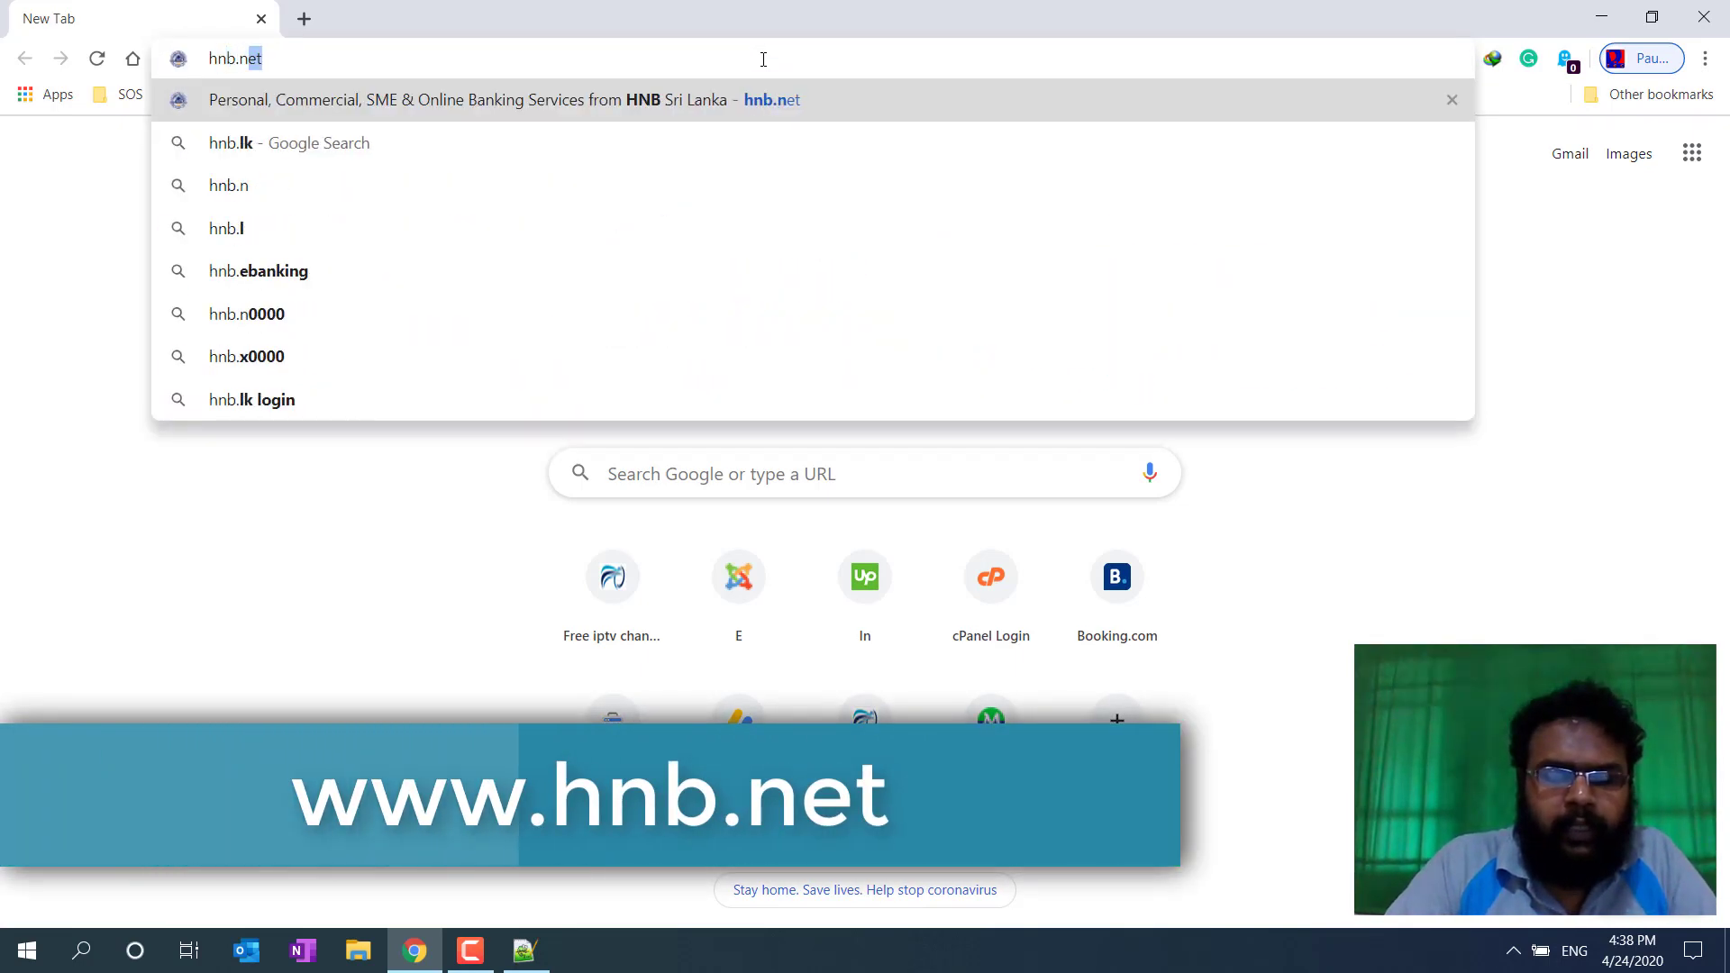
{"action": "key", "text": "Return"}
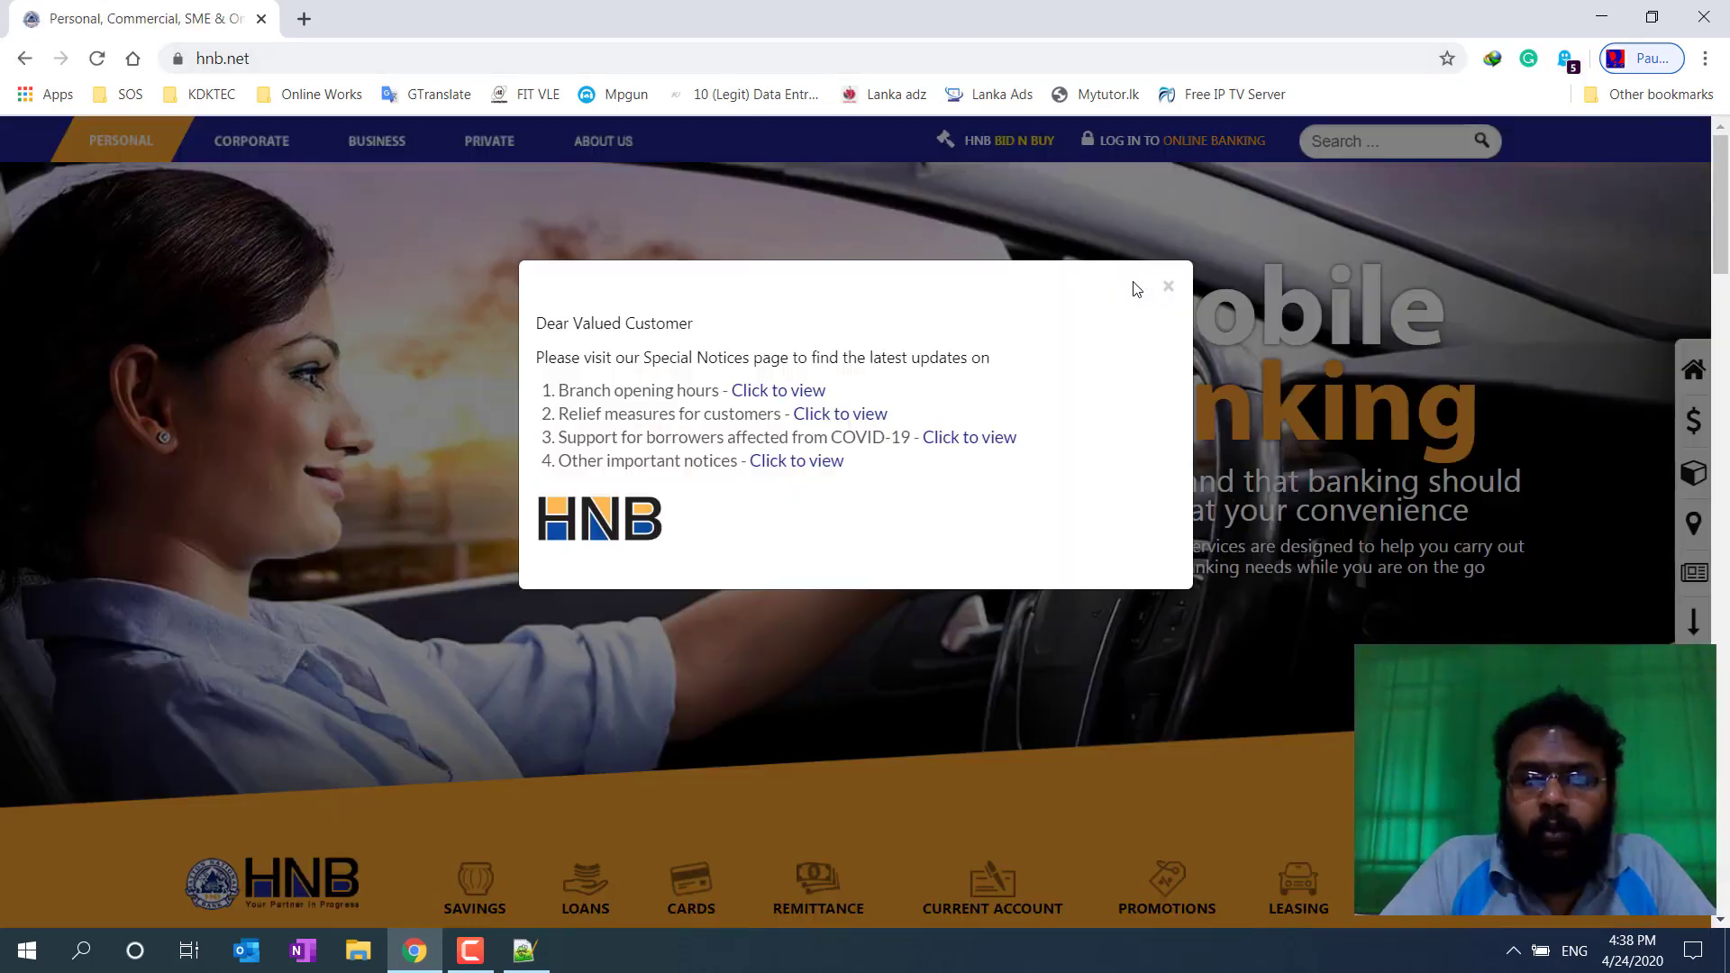
Dismiss the customer notice and open 'Log in to Online Banking' in a new tab.
{"action": "left_click", "coordinate": [1170, 287]}
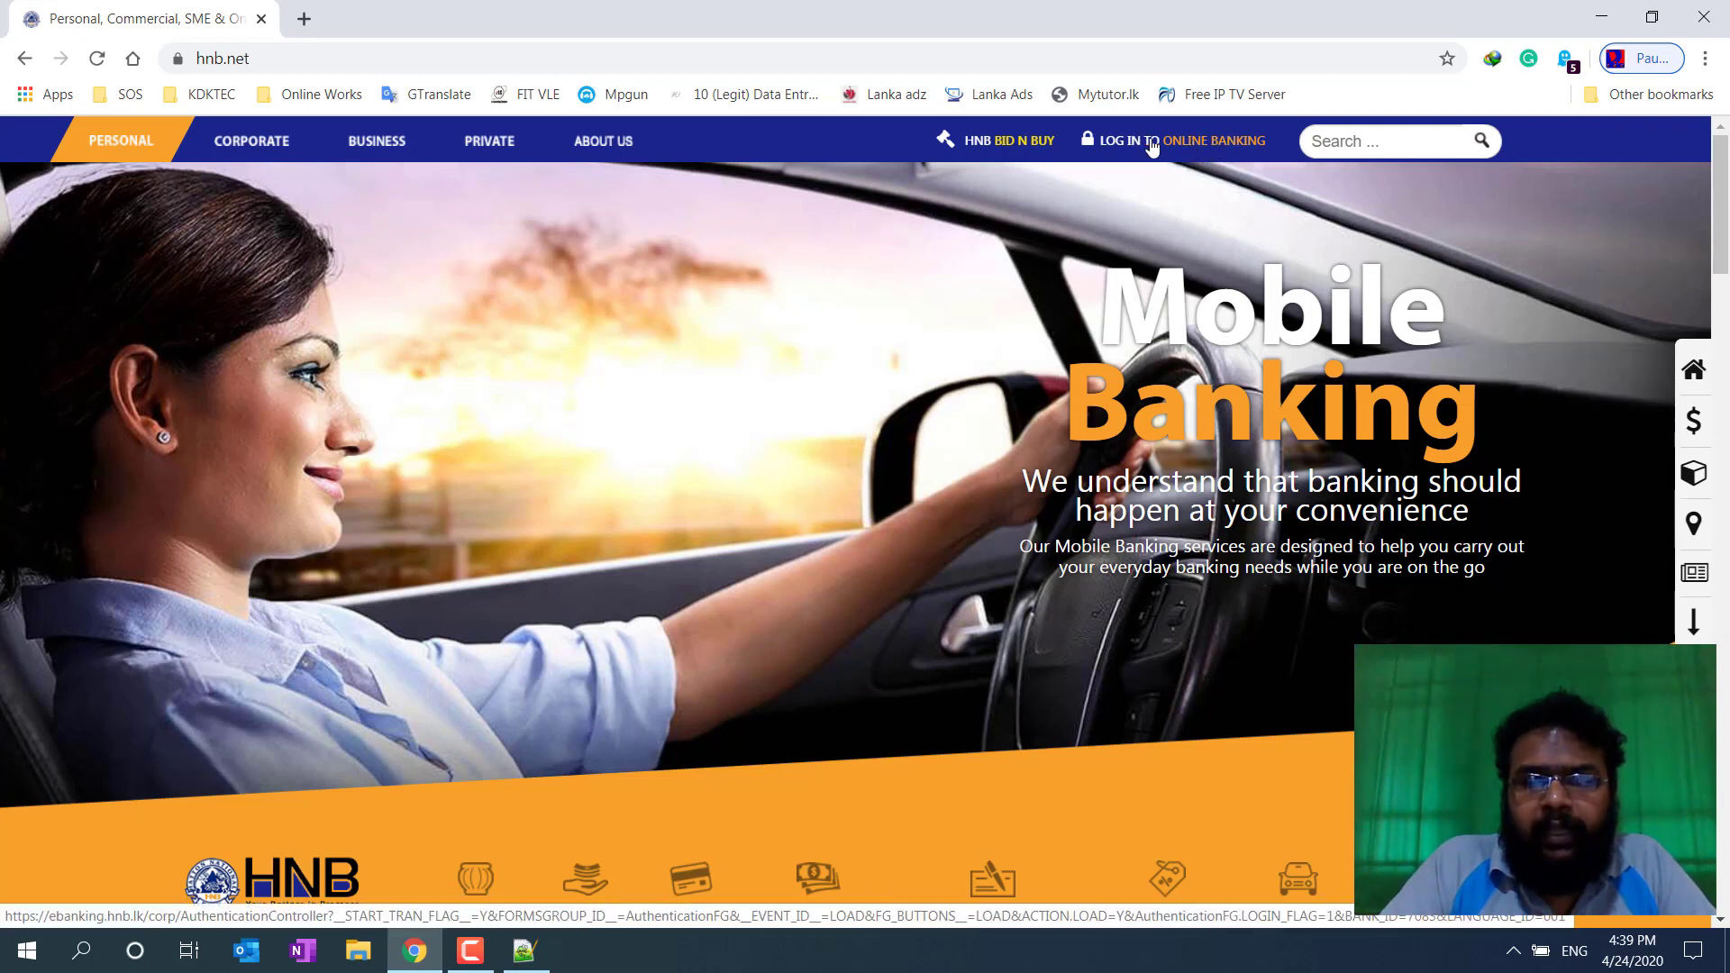
{"action": "left_click", "coordinate": [1201, 147]}
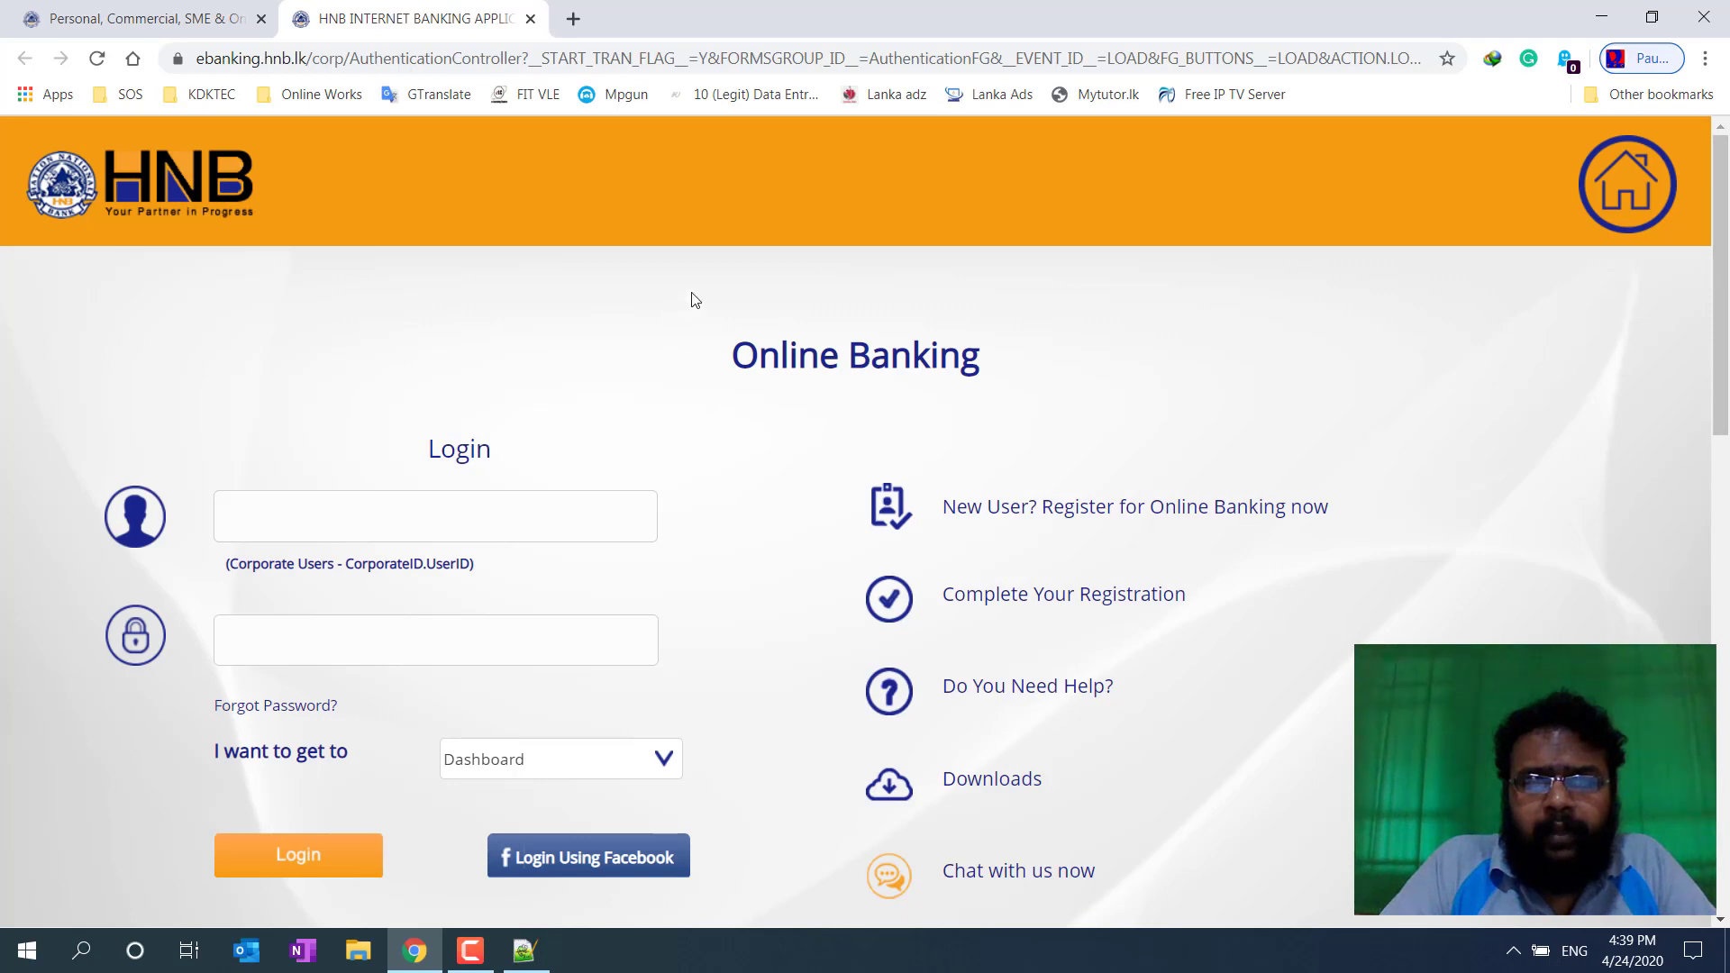
{"action": "scroll", "coordinate": [866, 357], "scroll_direction": "down", "scroll_amount": 1}
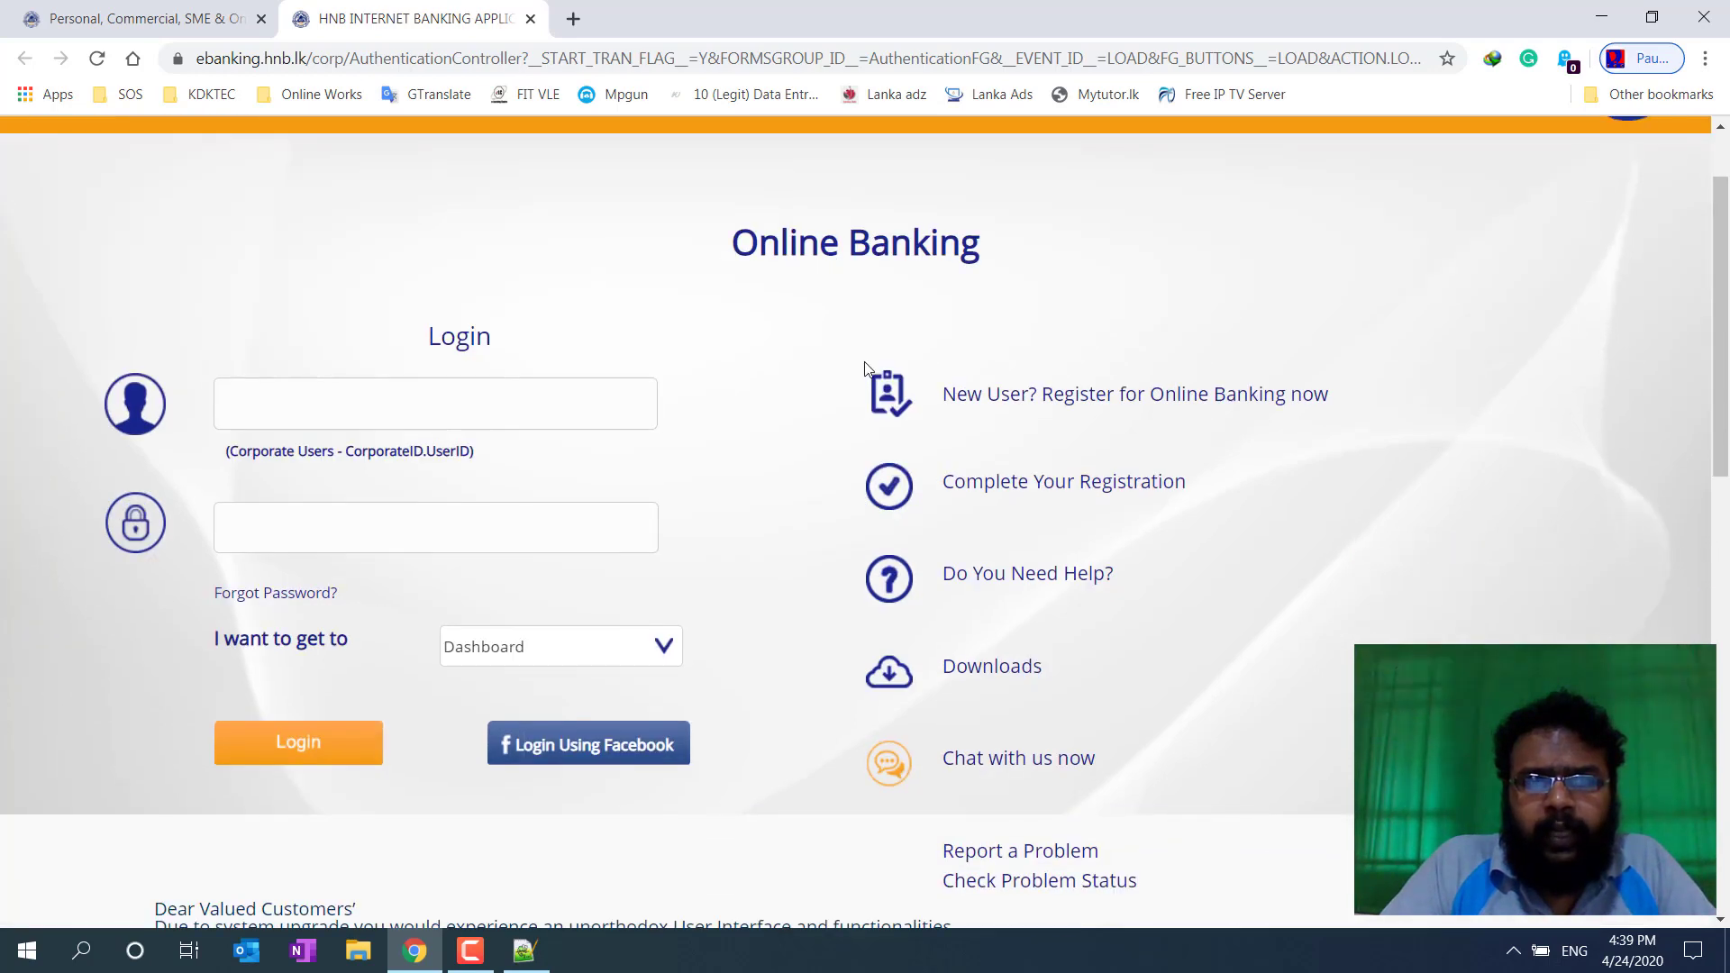
{"action": "scroll", "coordinate": [730, 382], "scroll_direction": "up", "scroll_amount": 1}
{"action": "scroll", "coordinate": [734, 385], "scroll_direction": "down", "scroll_amount": 1}
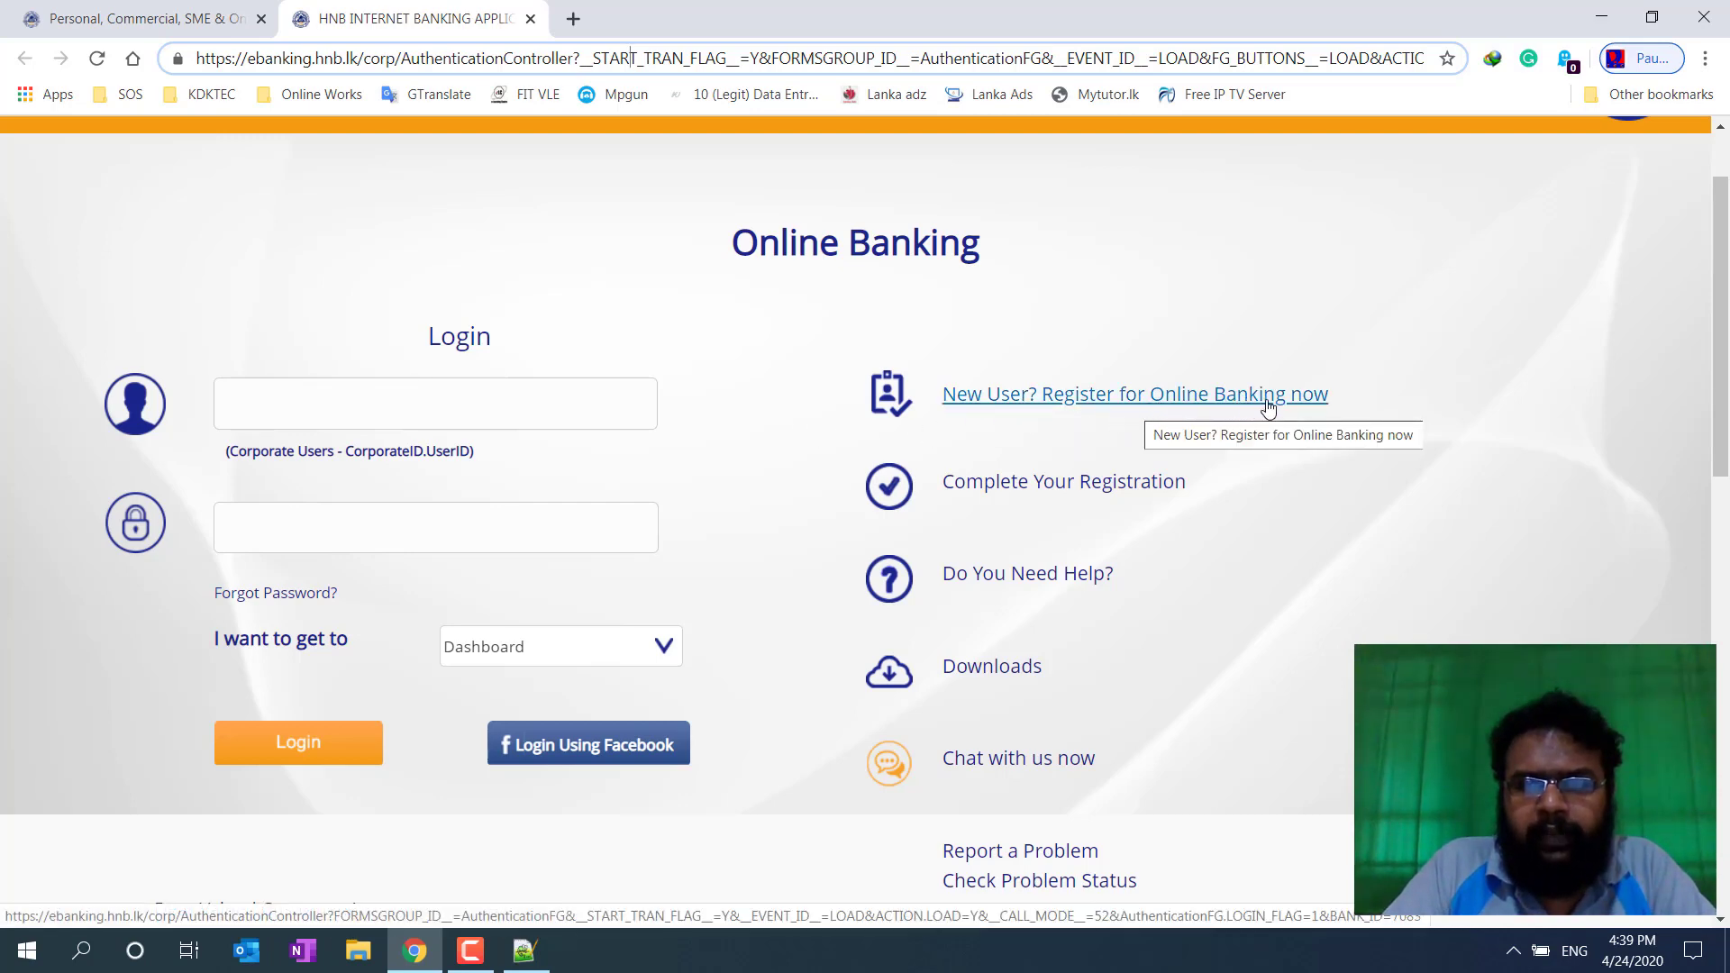
{"action": "left_click", "coordinate": [1118, 398]}
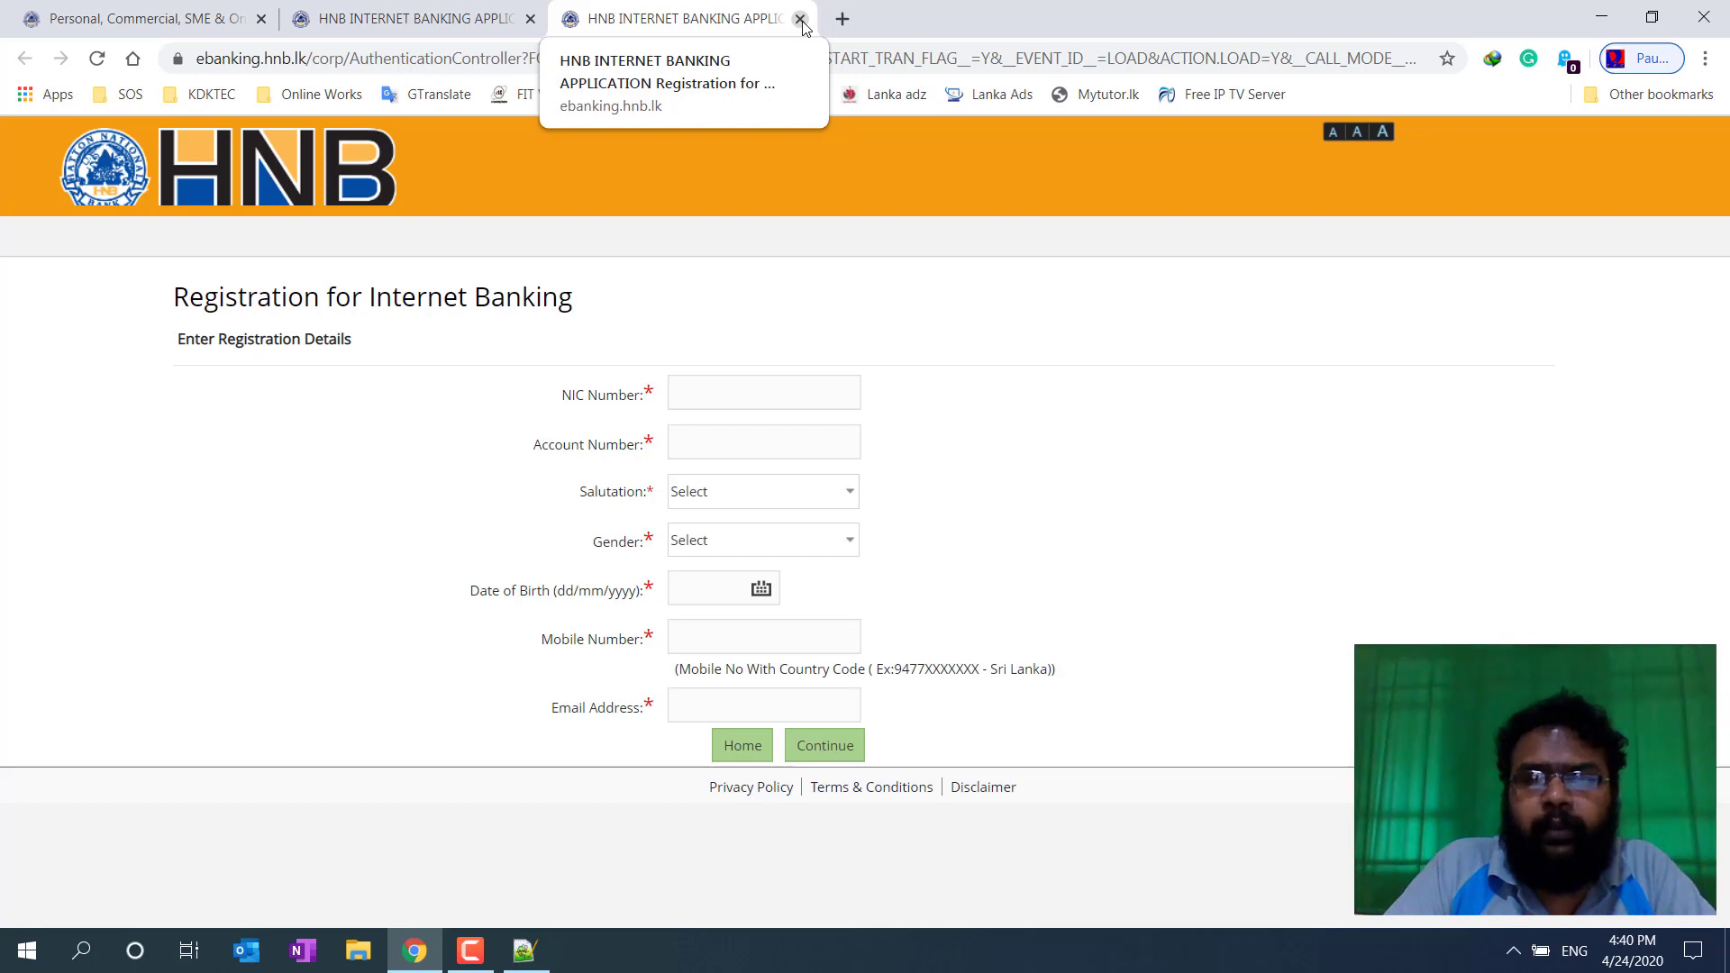
{"action": "left_click", "coordinate": [800, 19]}
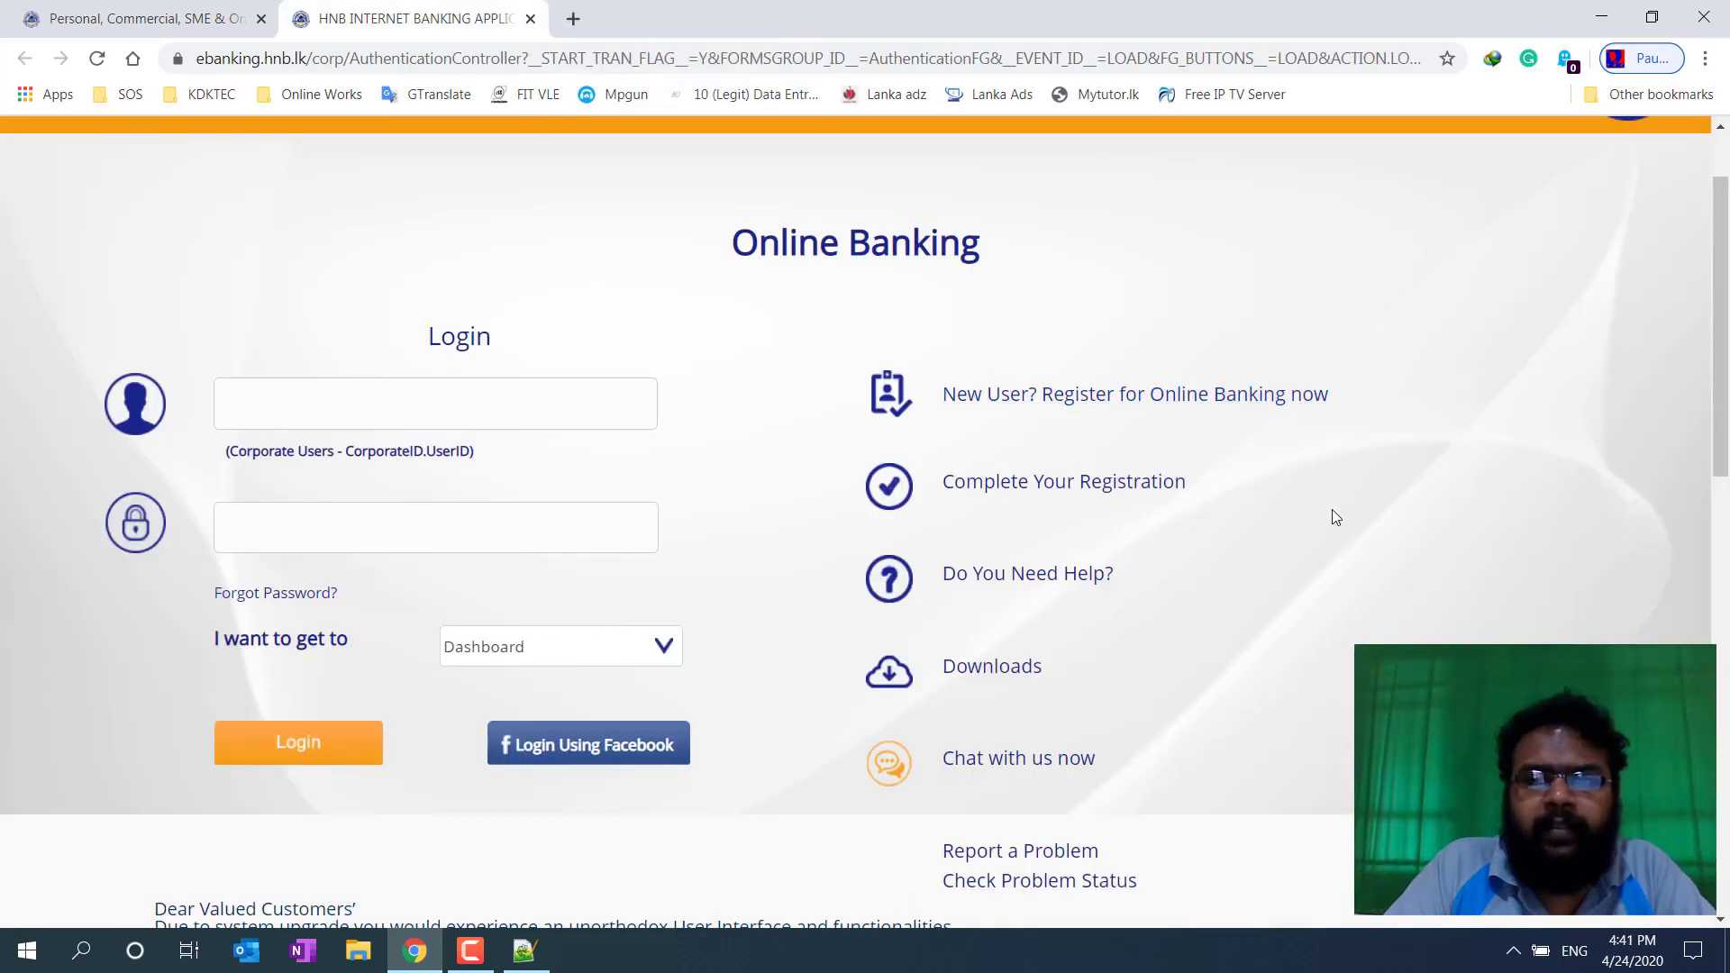
{"action": "left_click", "coordinate": [1101, 490]}
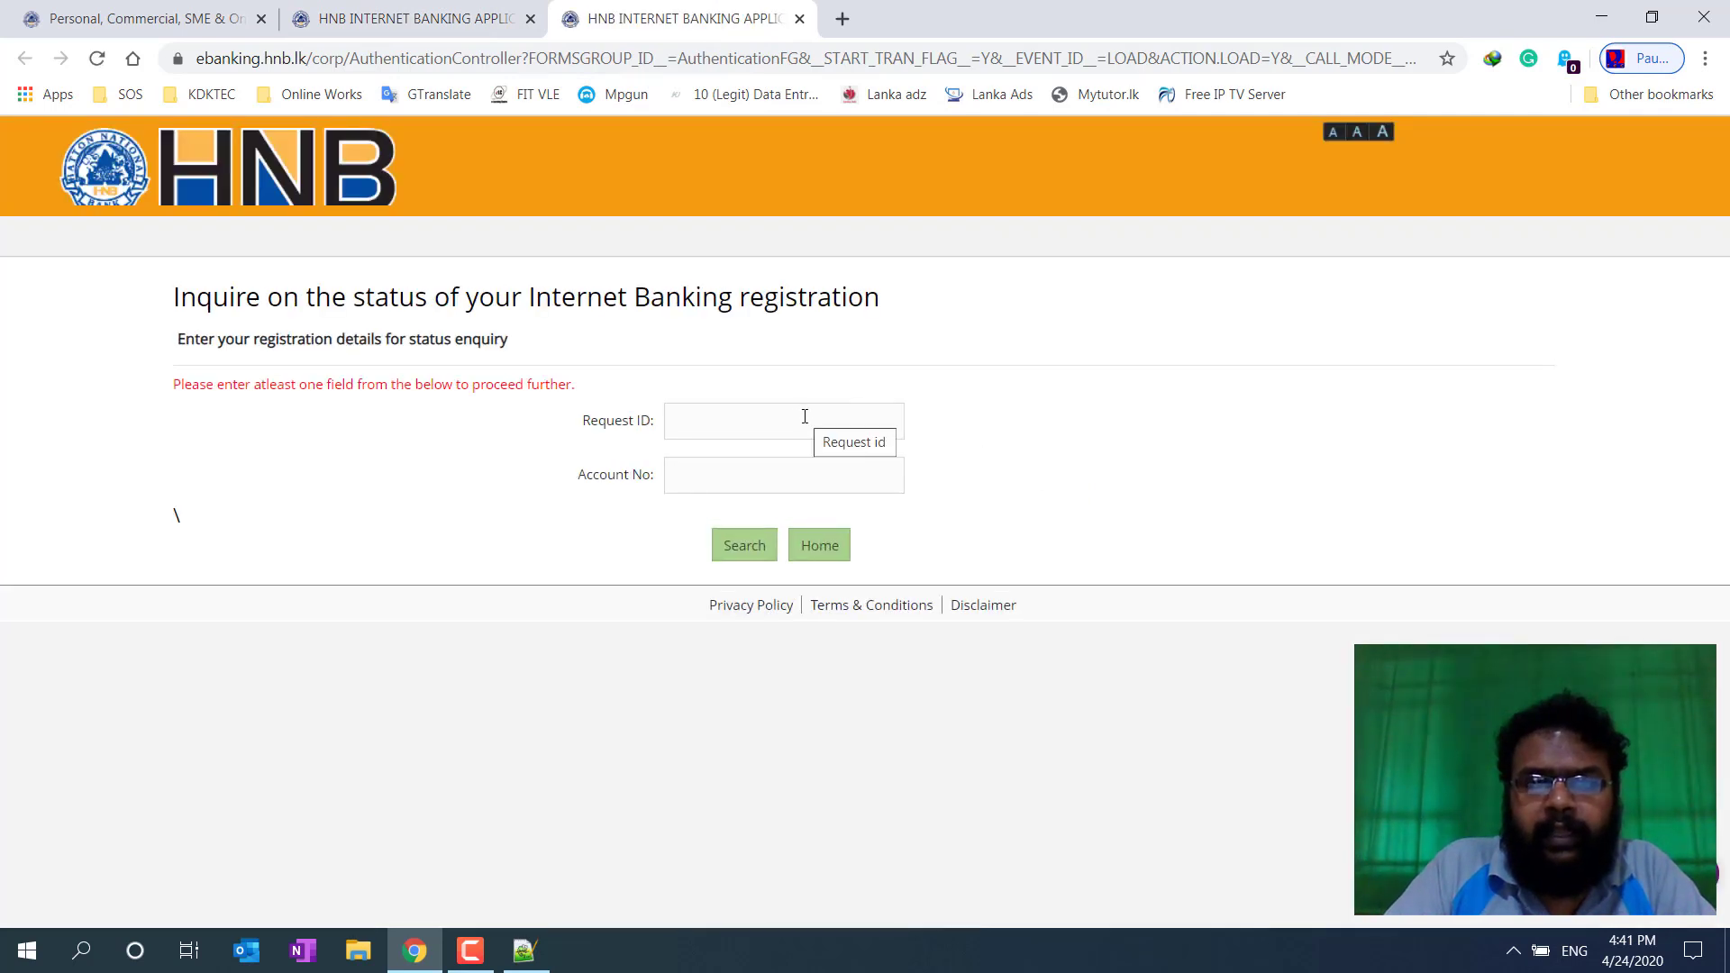
{"action": "left_click", "coordinate": [797, 419]}
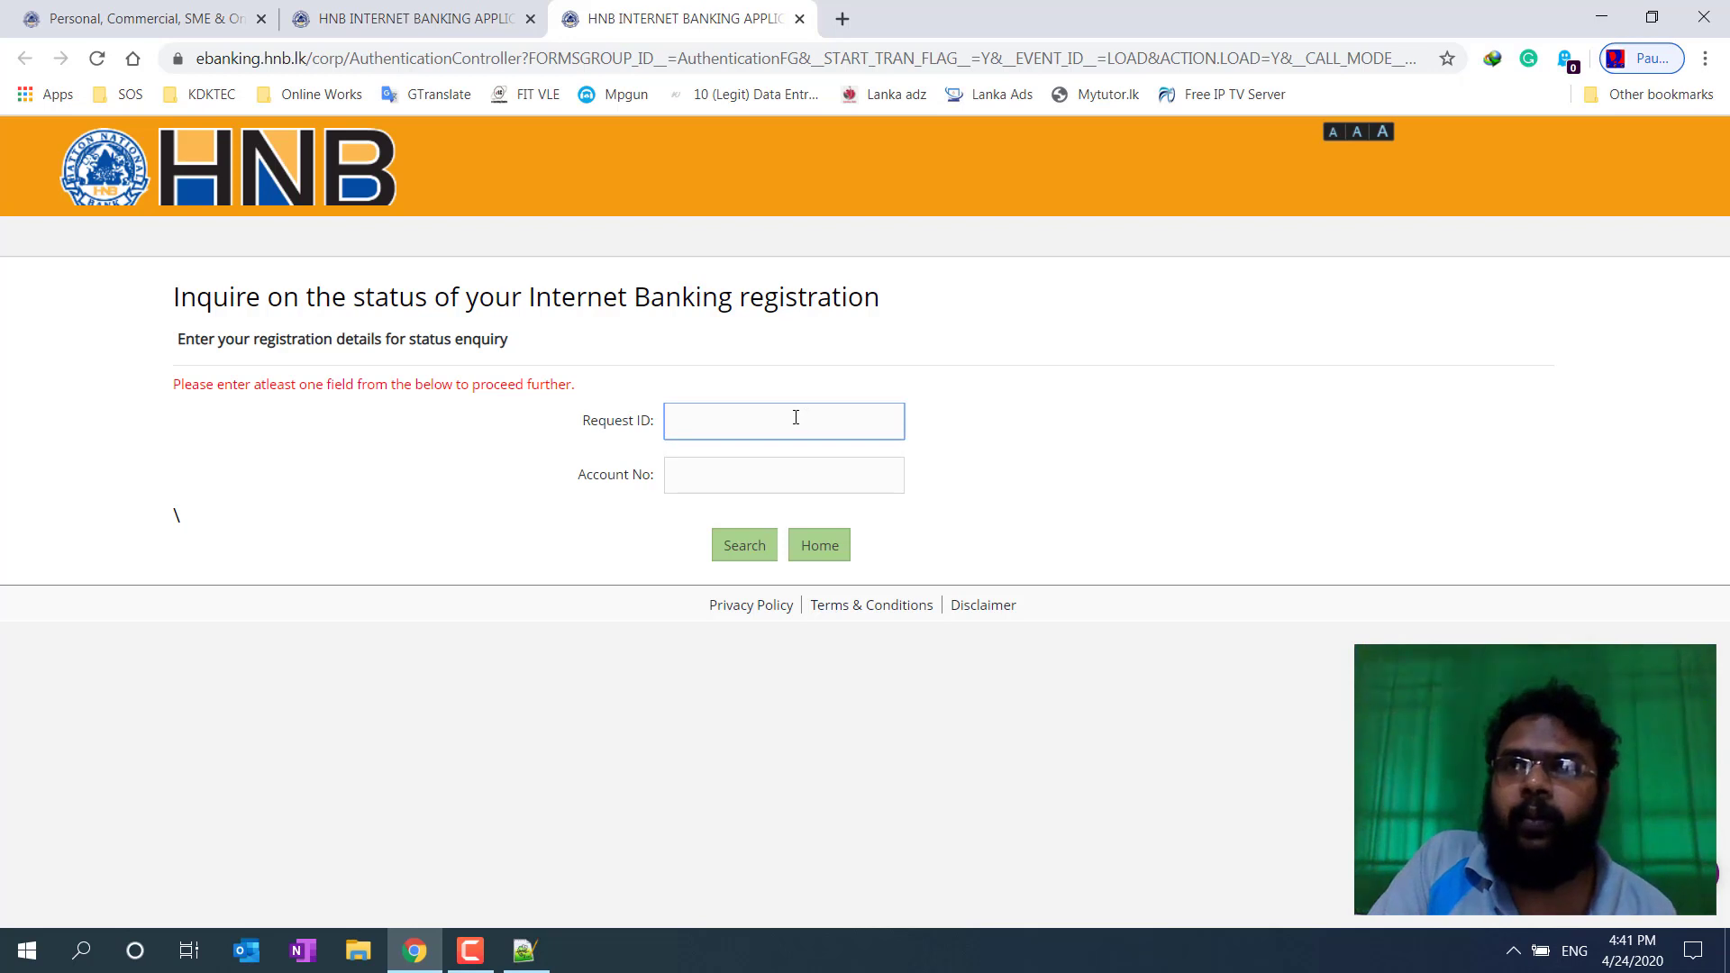
{"action": "left_click", "coordinate": [773, 472]}
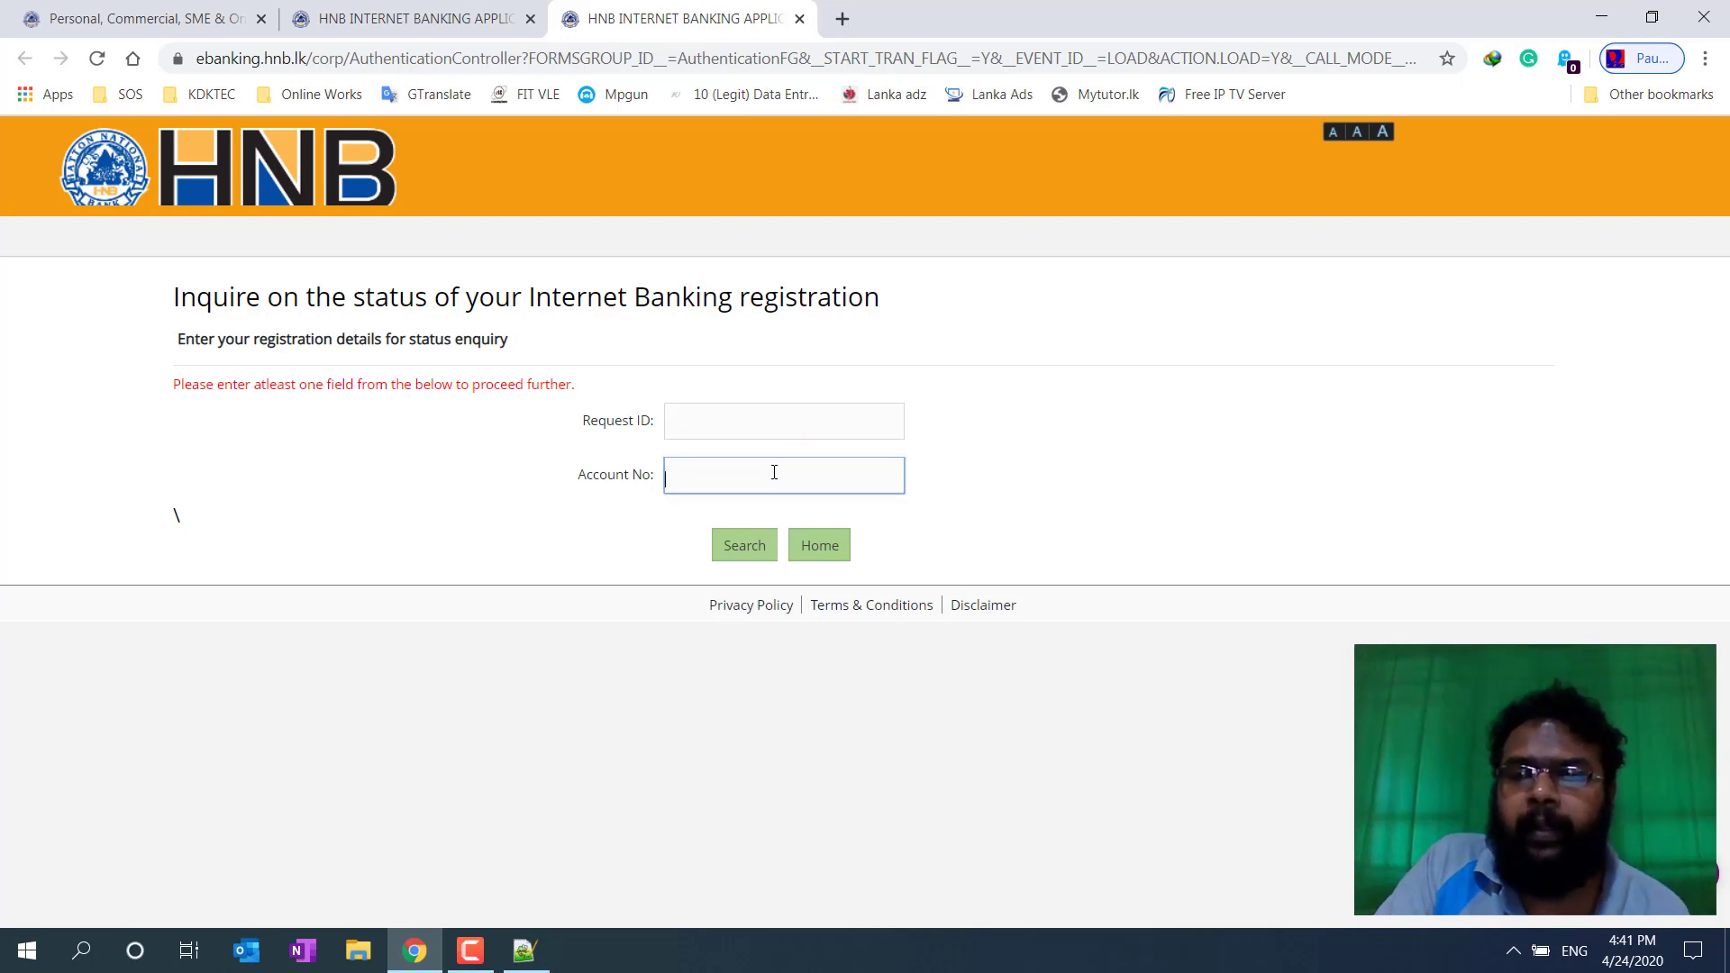
{"action": "left_click", "coordinate": [816, 525]}
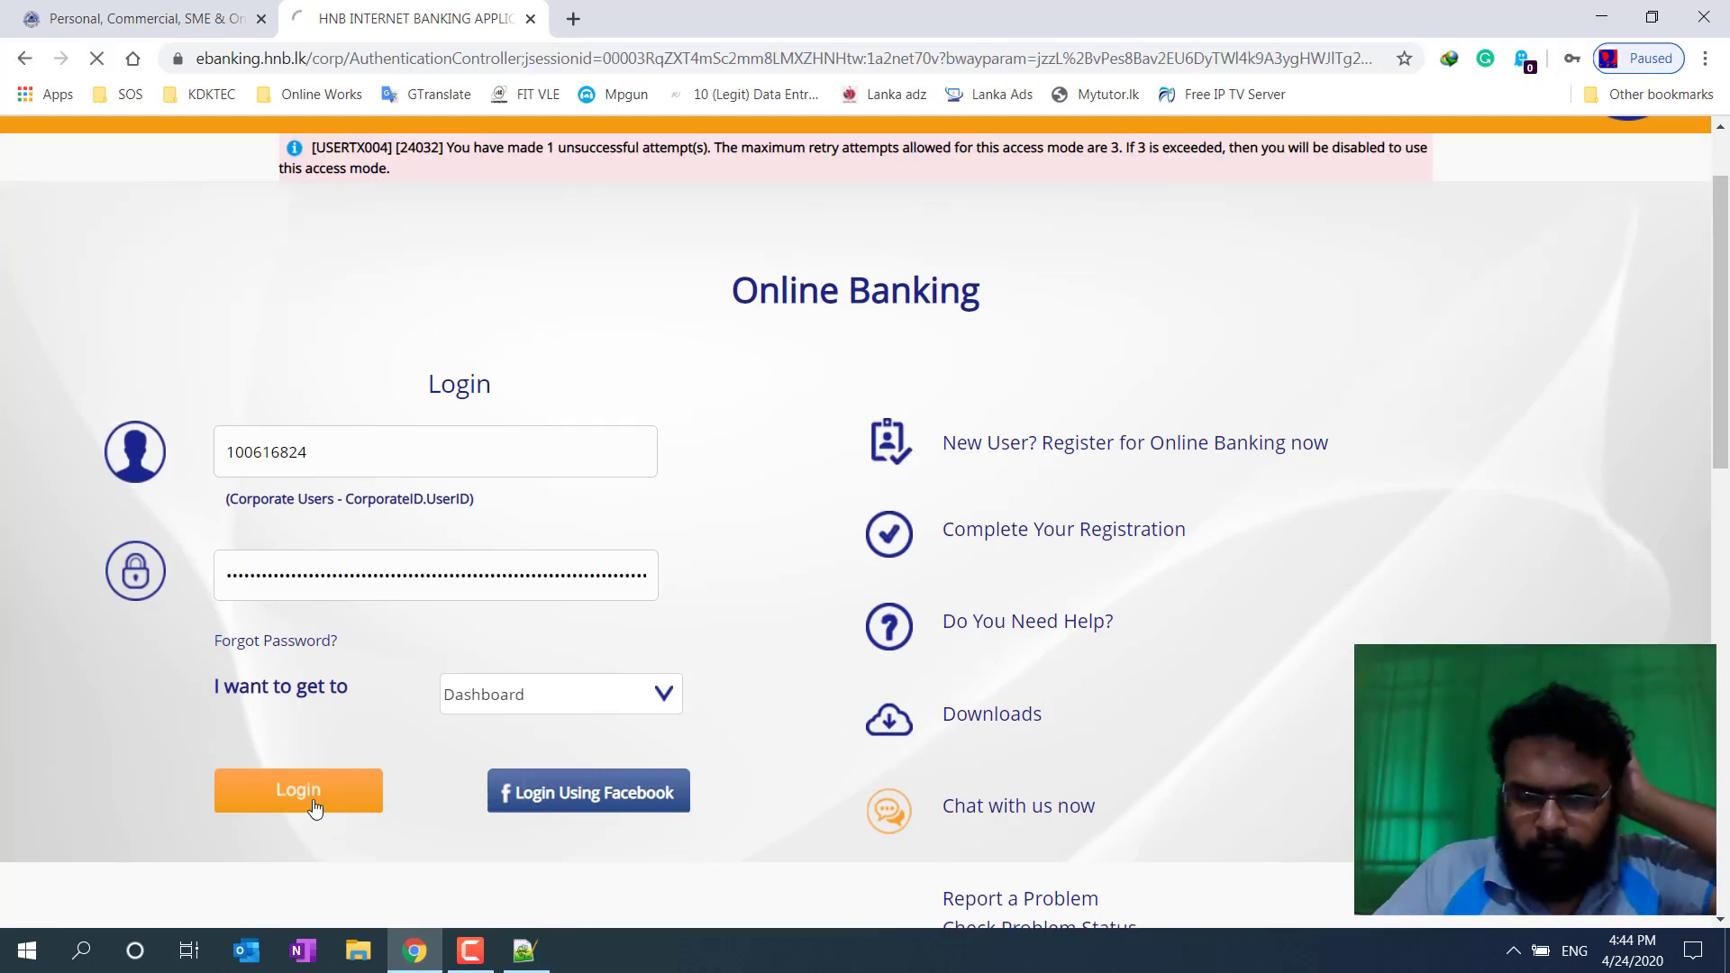
Log in and submit the one-time password to reach the Dashboard.
{"action": "left_click", "coordinate": [306, 790]}
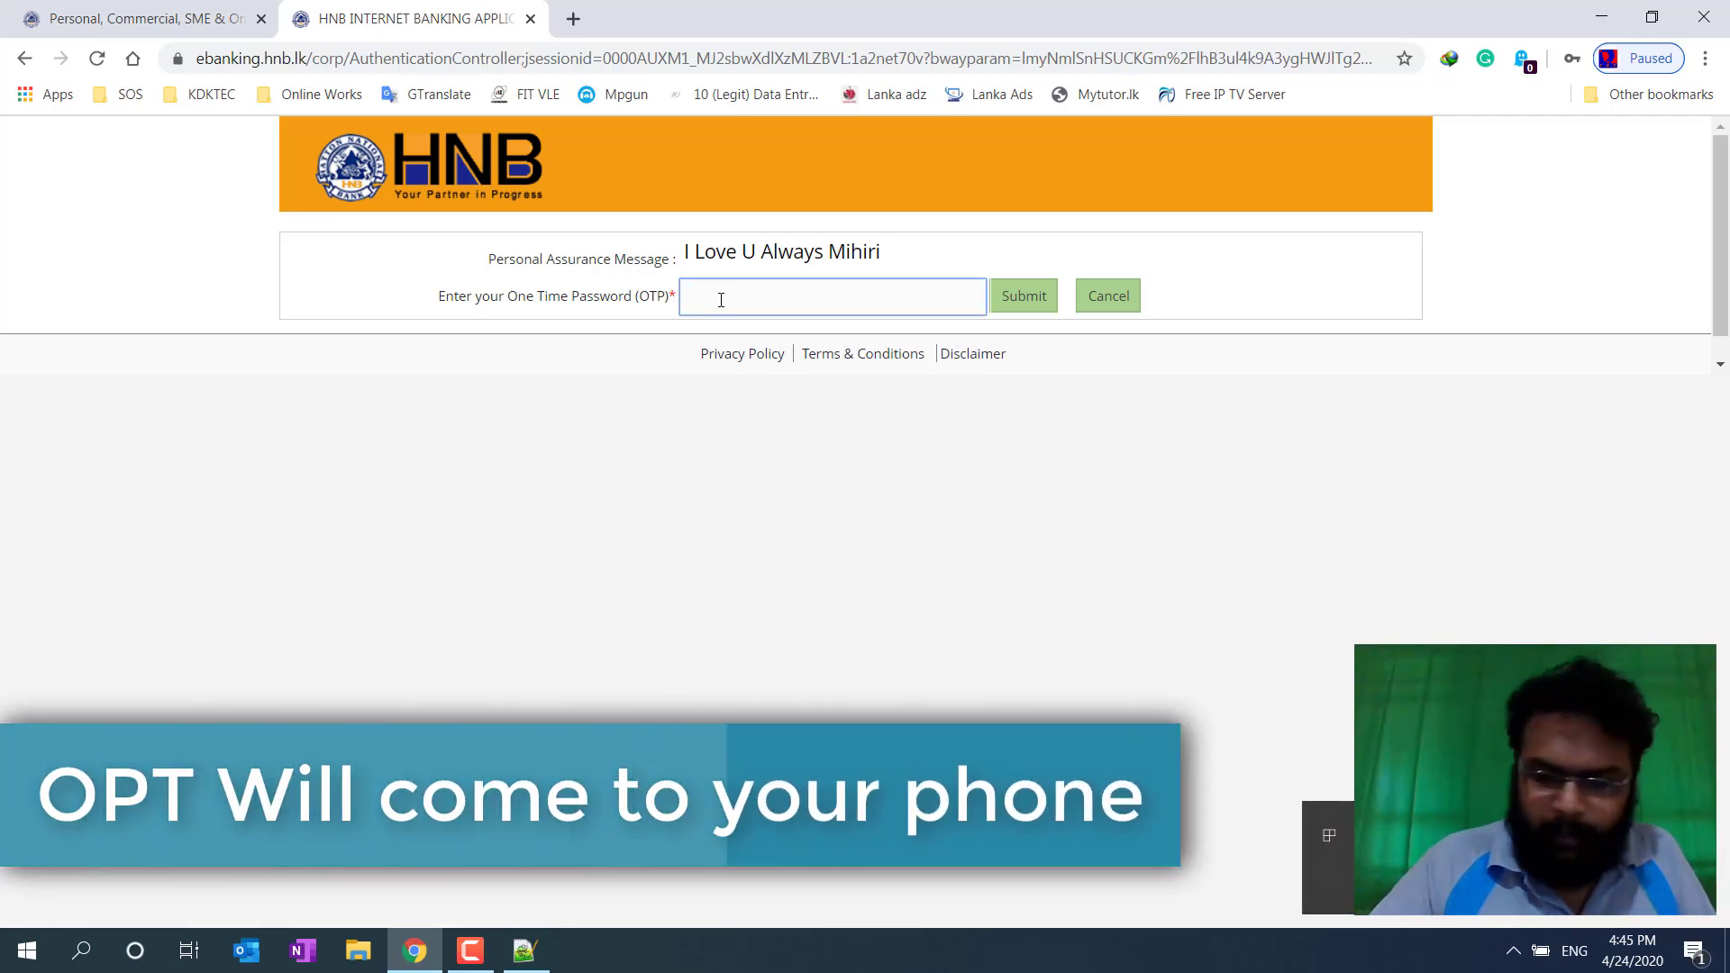
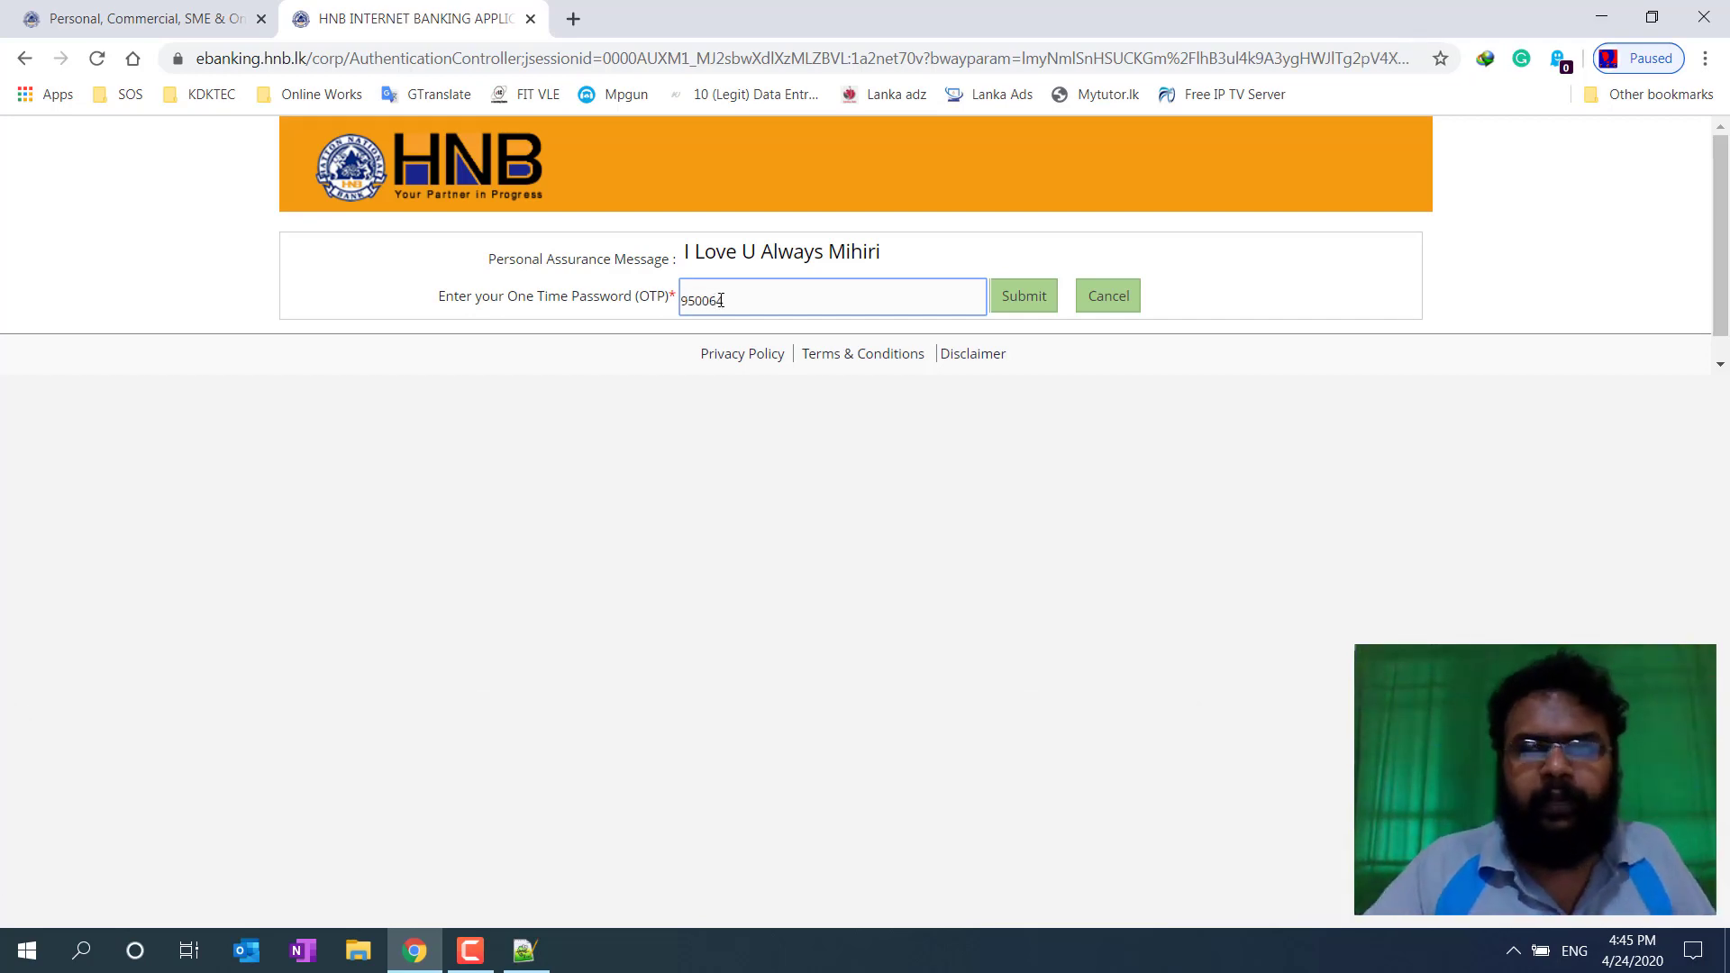
{"action": "left_click", "coordinate": [1028, 297]}
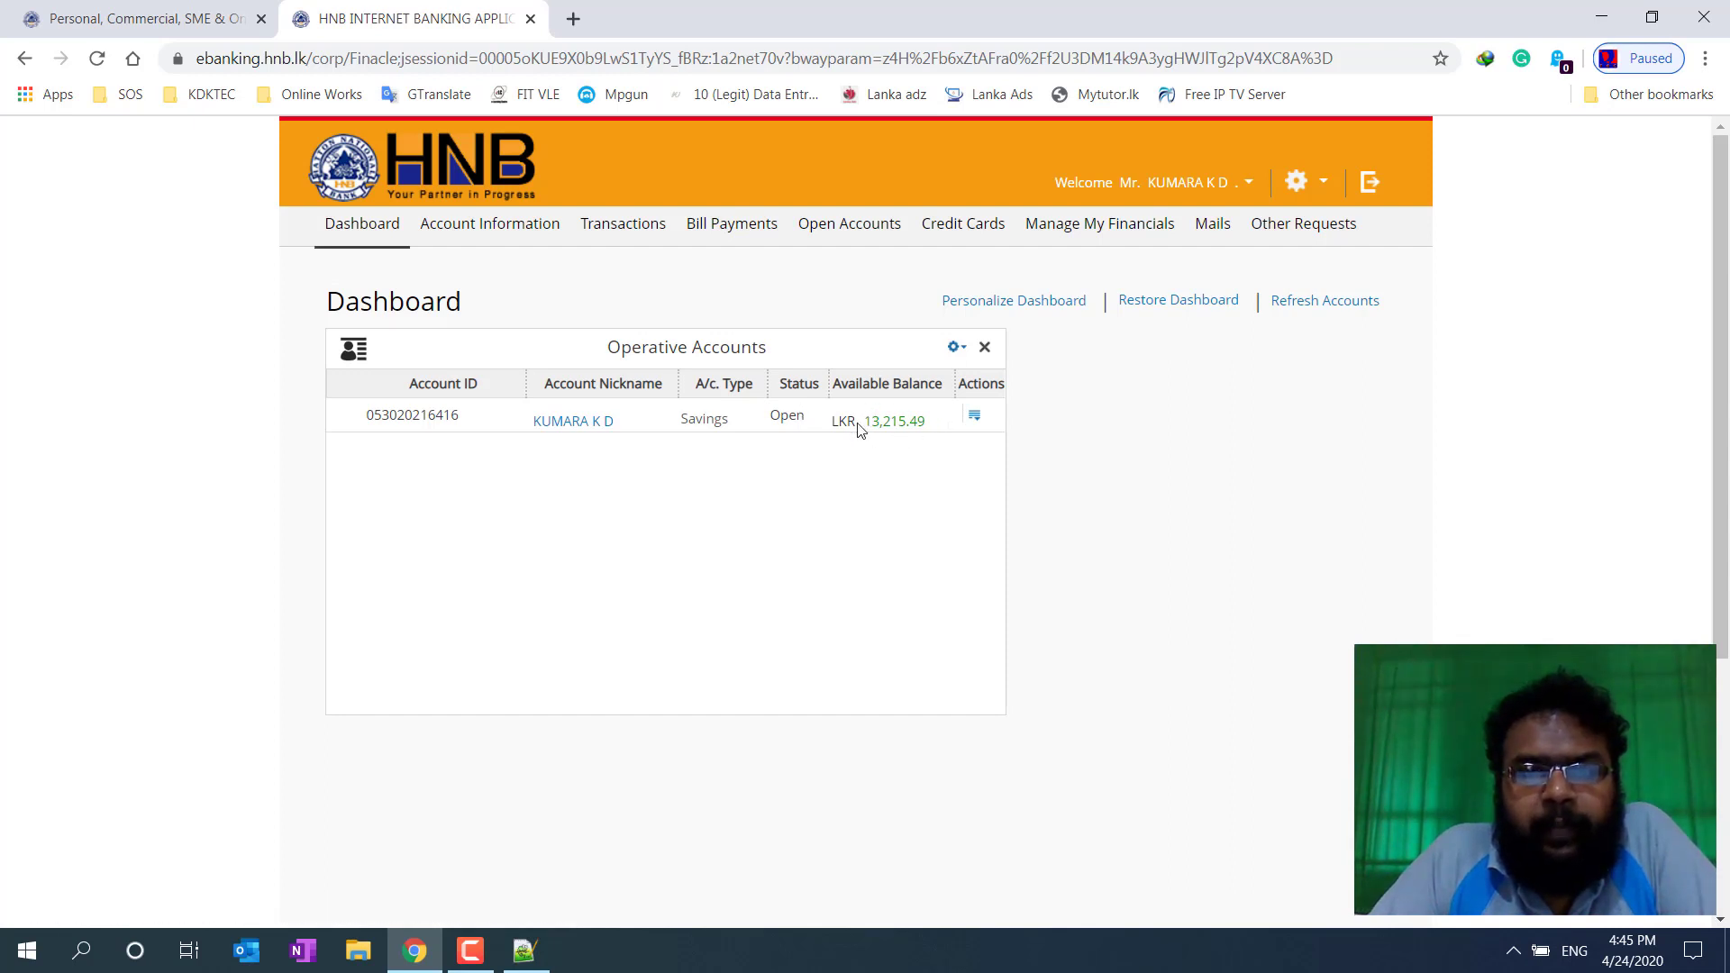
Choose Operative Accounts (Current/Savings Accounts) from the Account Information menu.
{"action": "left_click", "coordinate": [975, 418]}
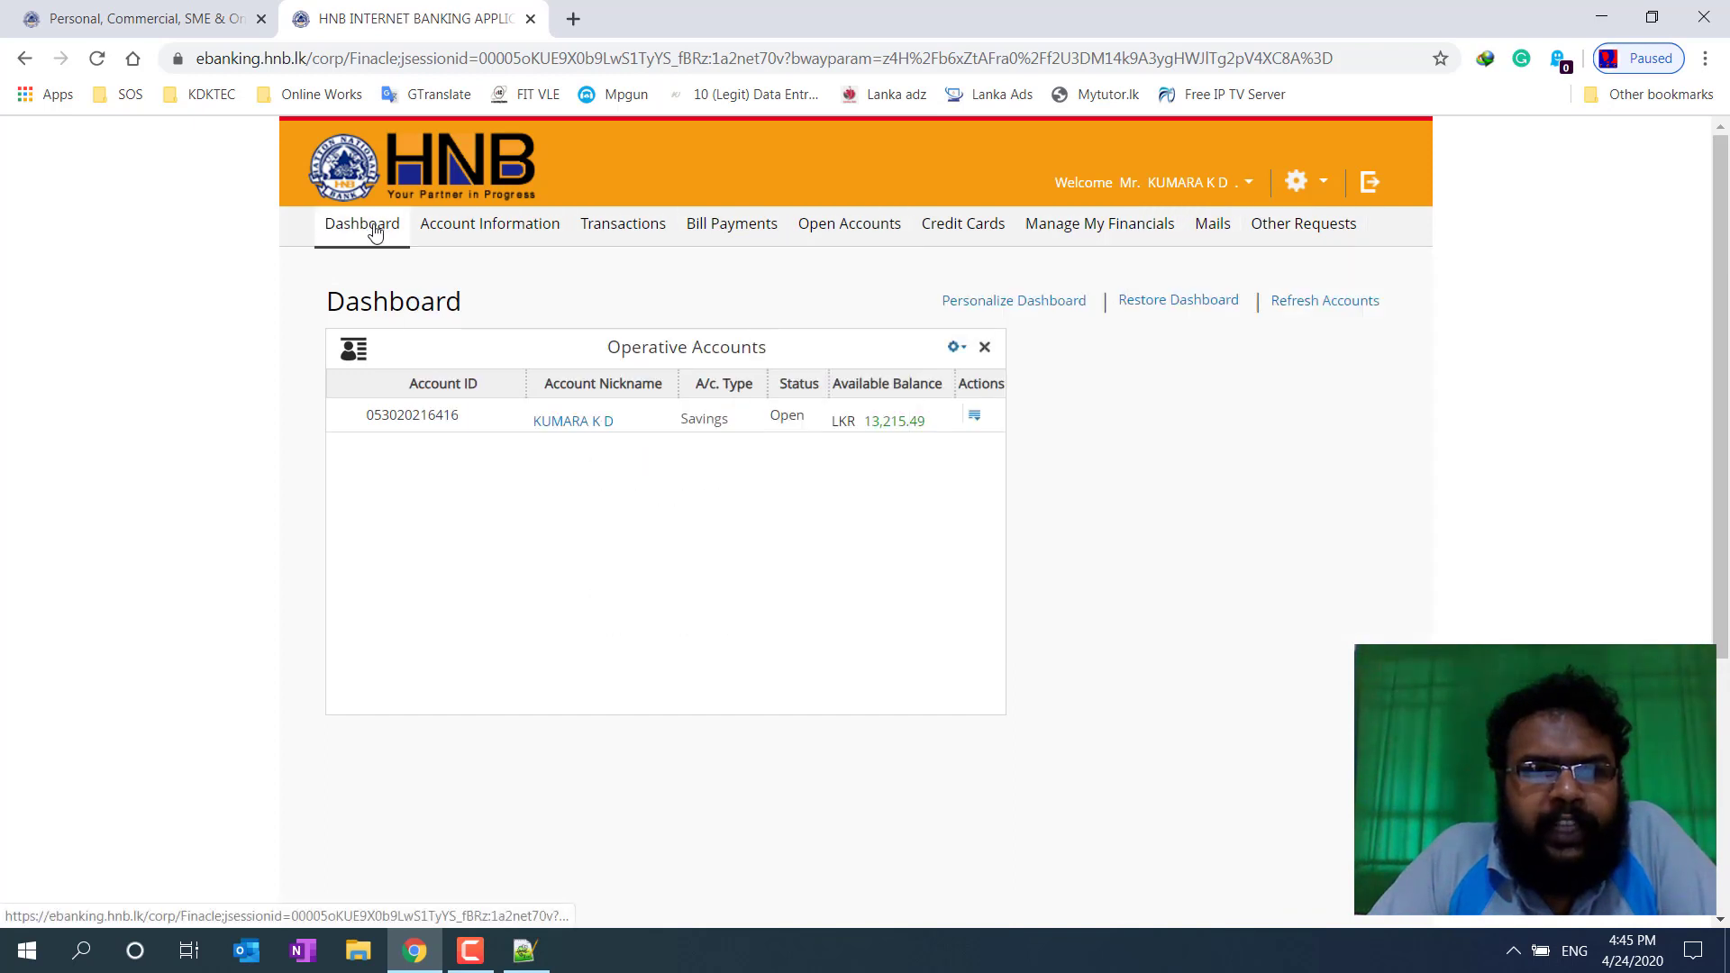
{"action": "mouse_move", "coordinate": [447, 238]}
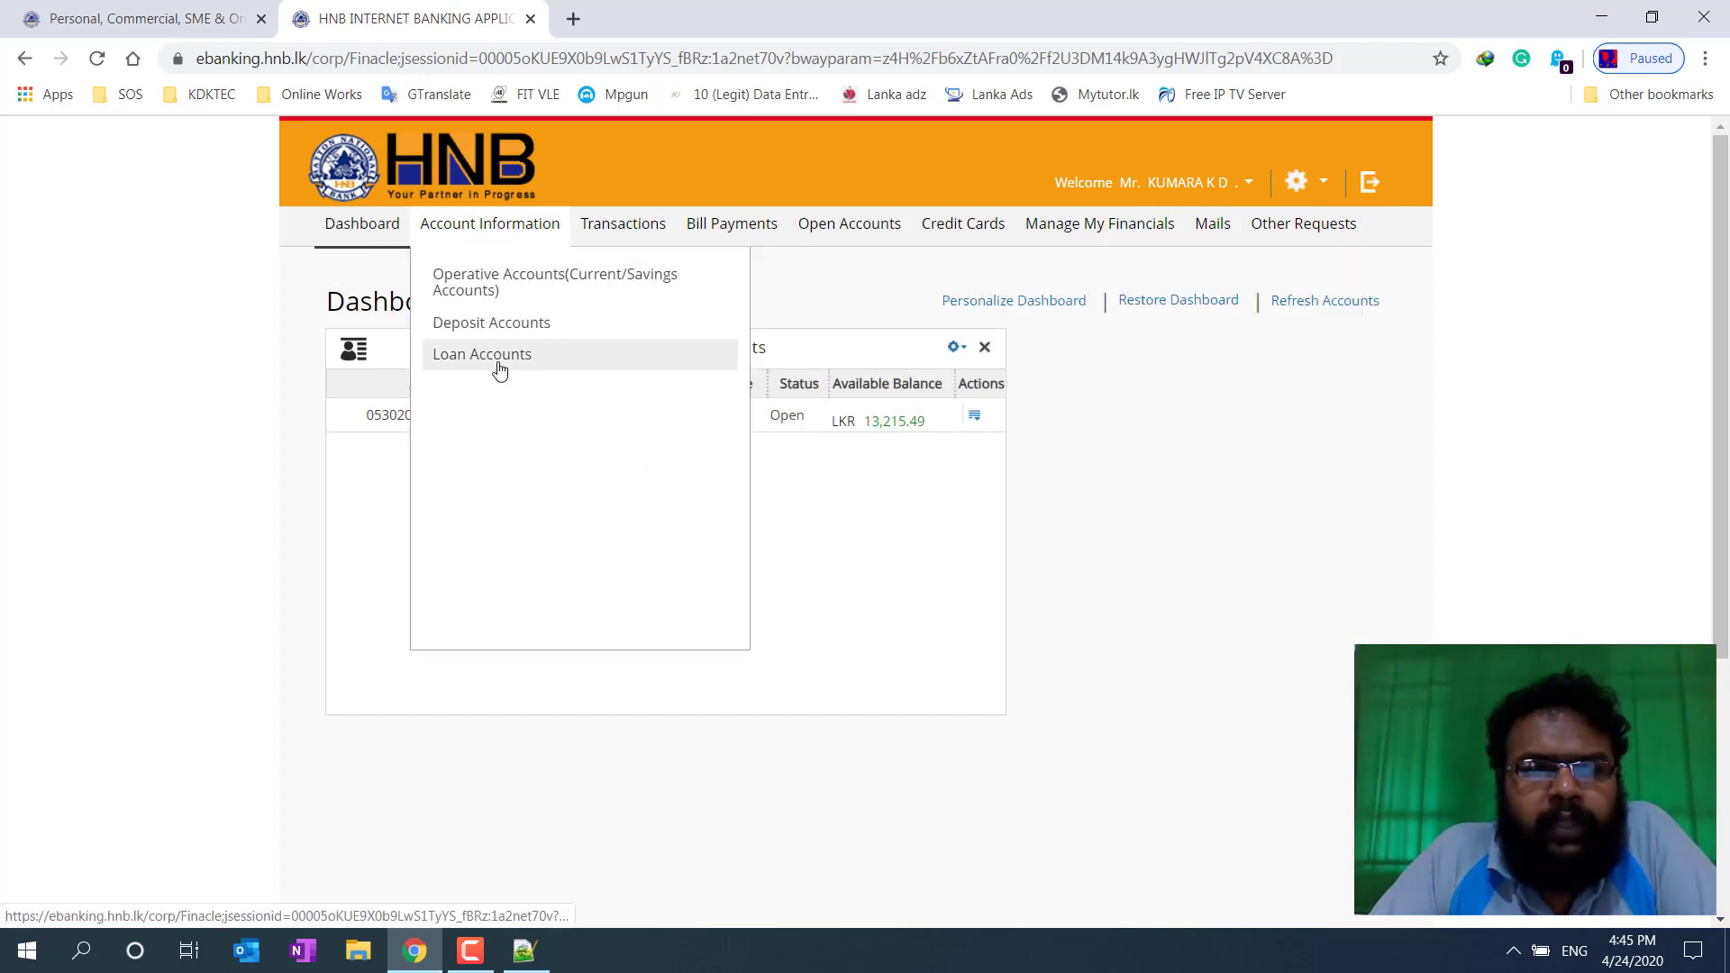
{"action": "mouse_move", "coordinate": [631, 232]}
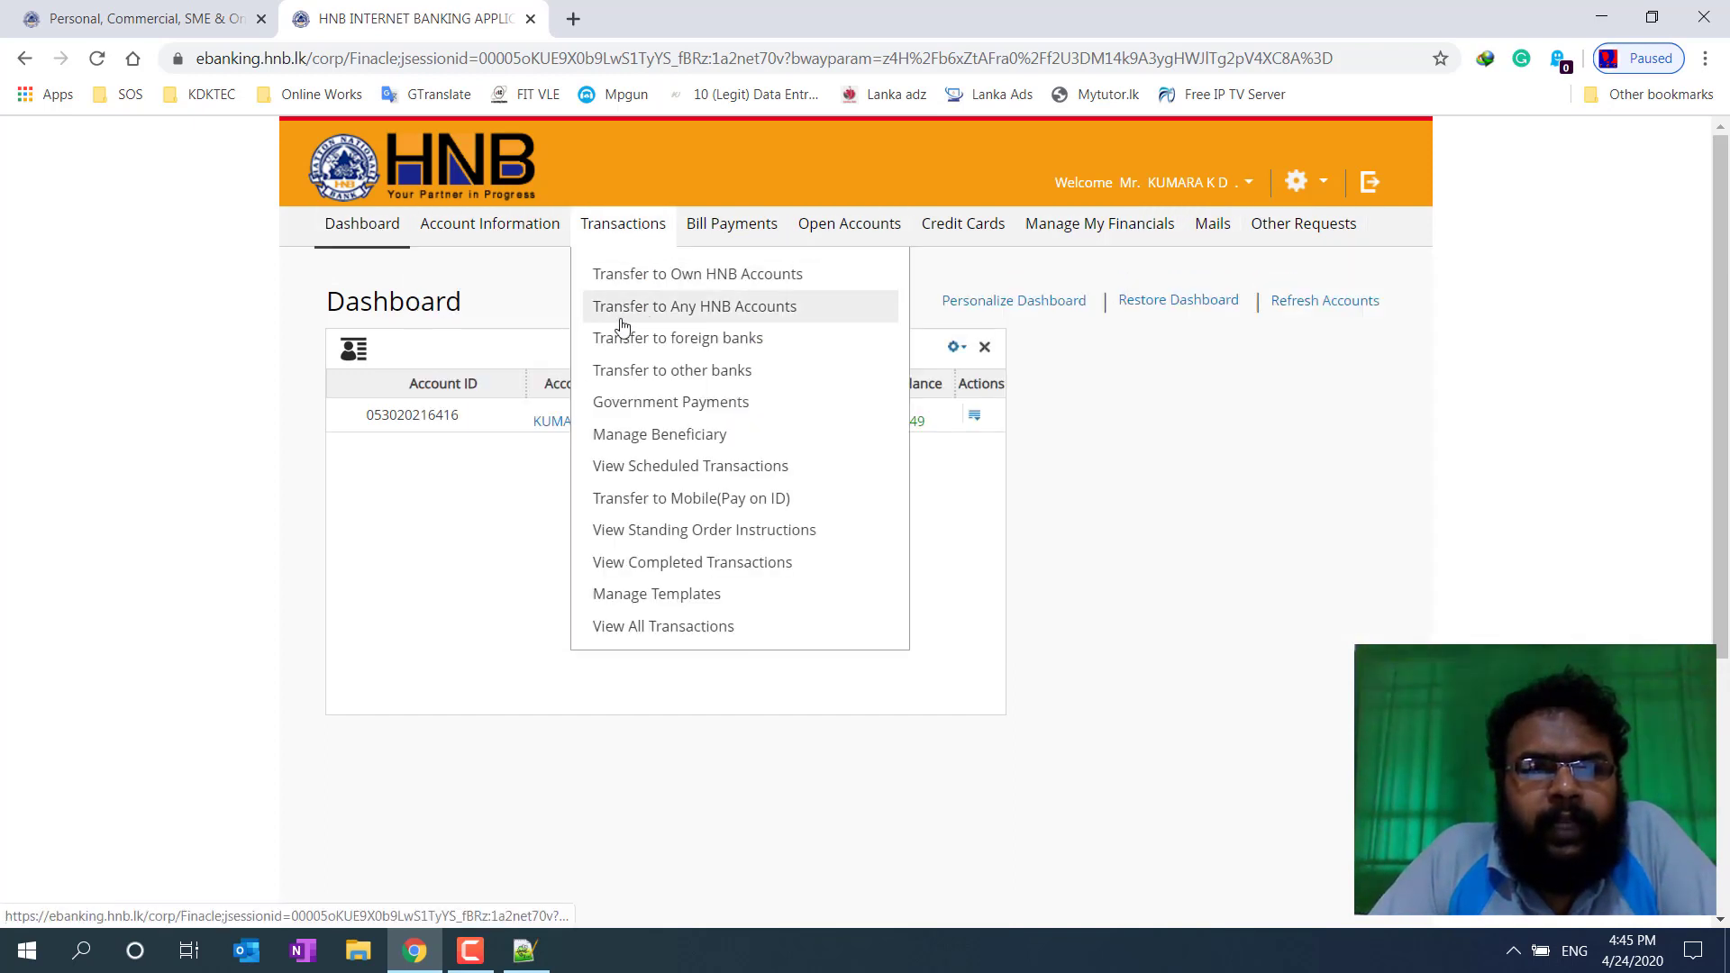
{"action": "mouse_move", "coordinate": [509, 235]}
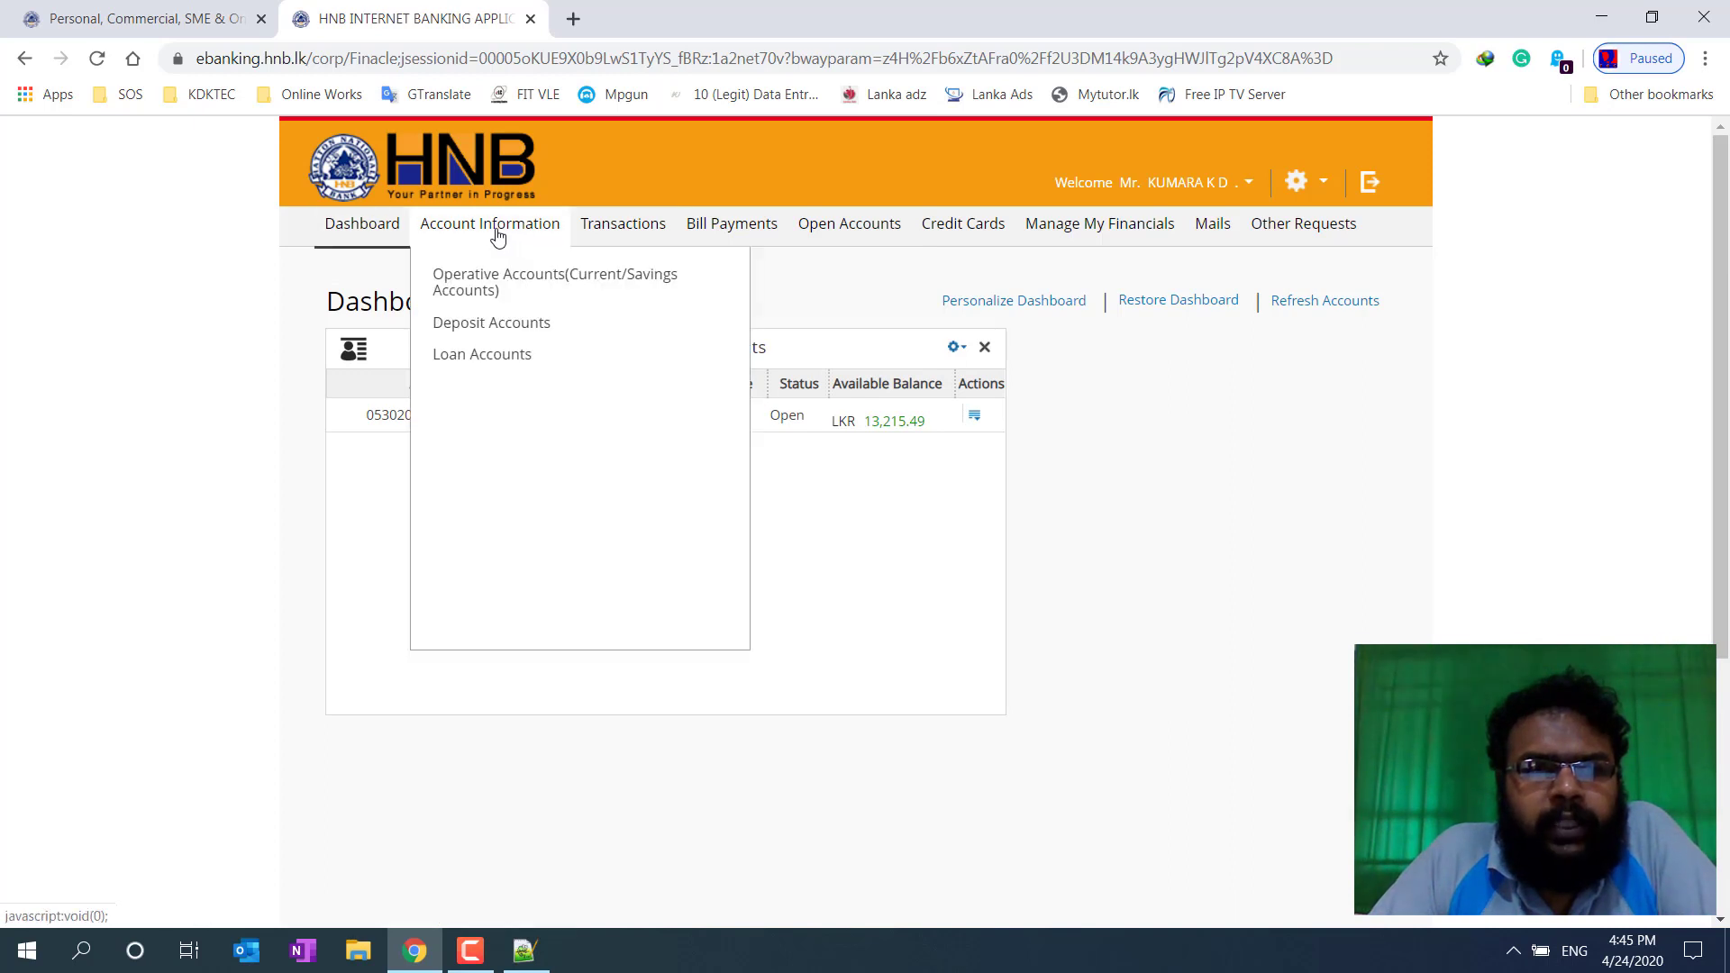
{"action": "left_click", "coordinate": [540, 298]}
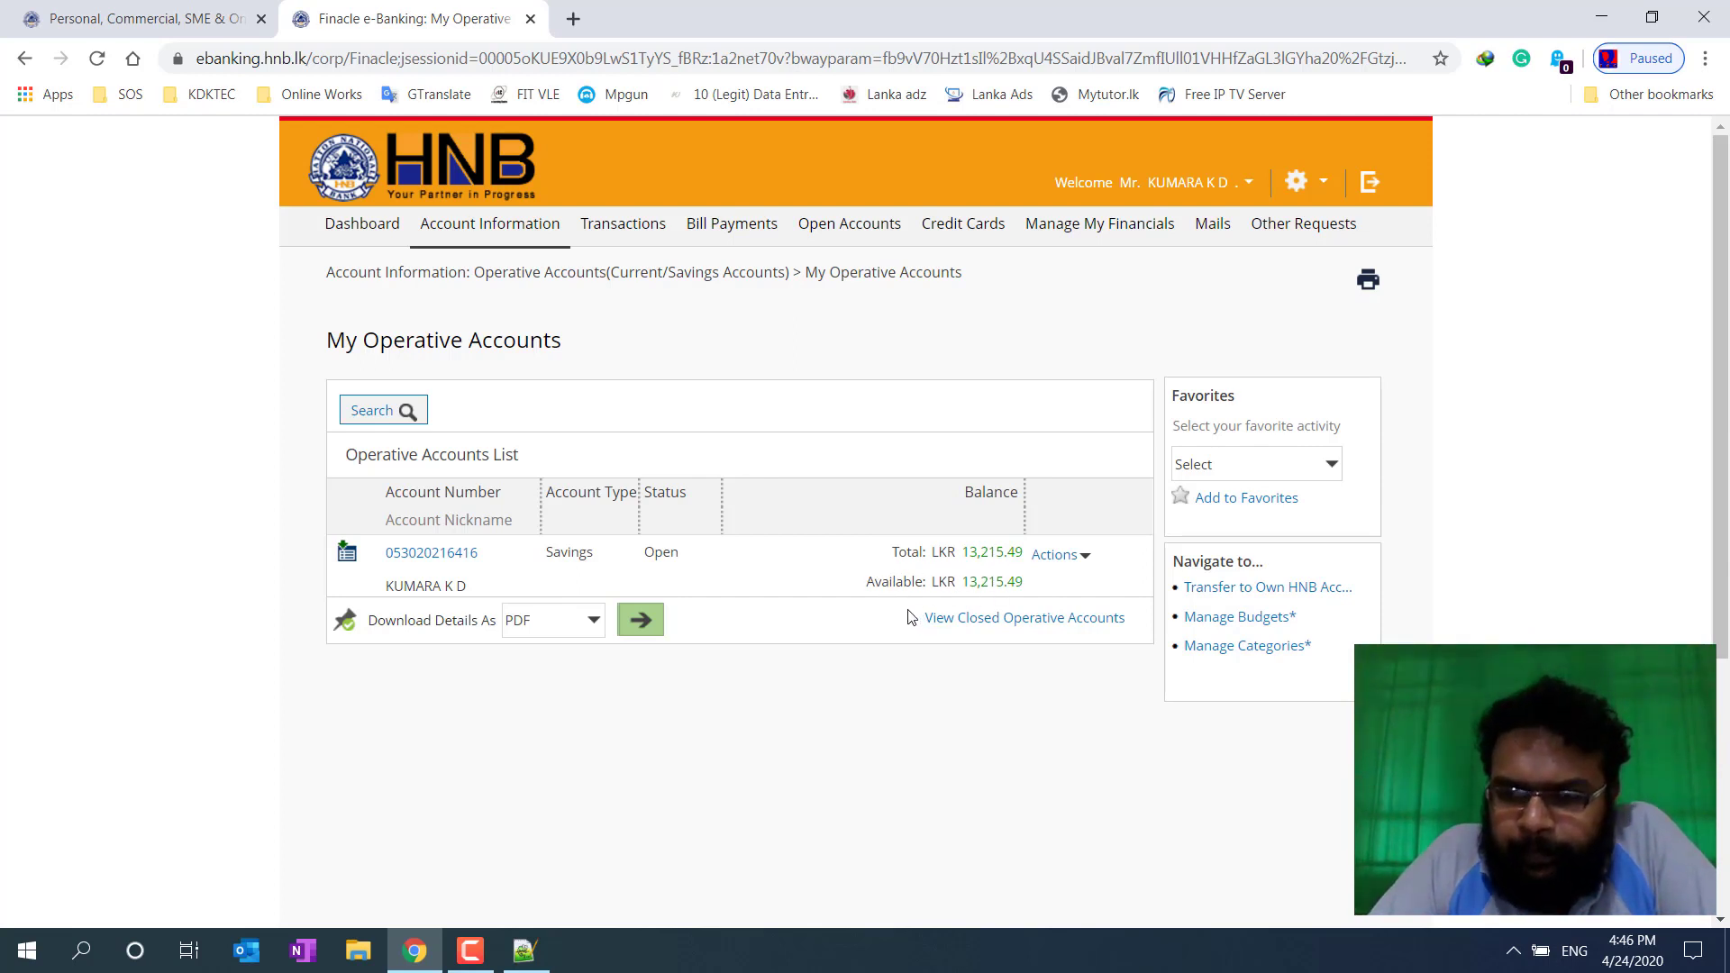
{"action": "scroll", "coordinate": [905, 606], "scroll_direction": "down", "scroll_amount": 1}
{"action": "scroll", "coordinate": [906, 606], "scroll_direction": "down", "scroll_amount": 1}
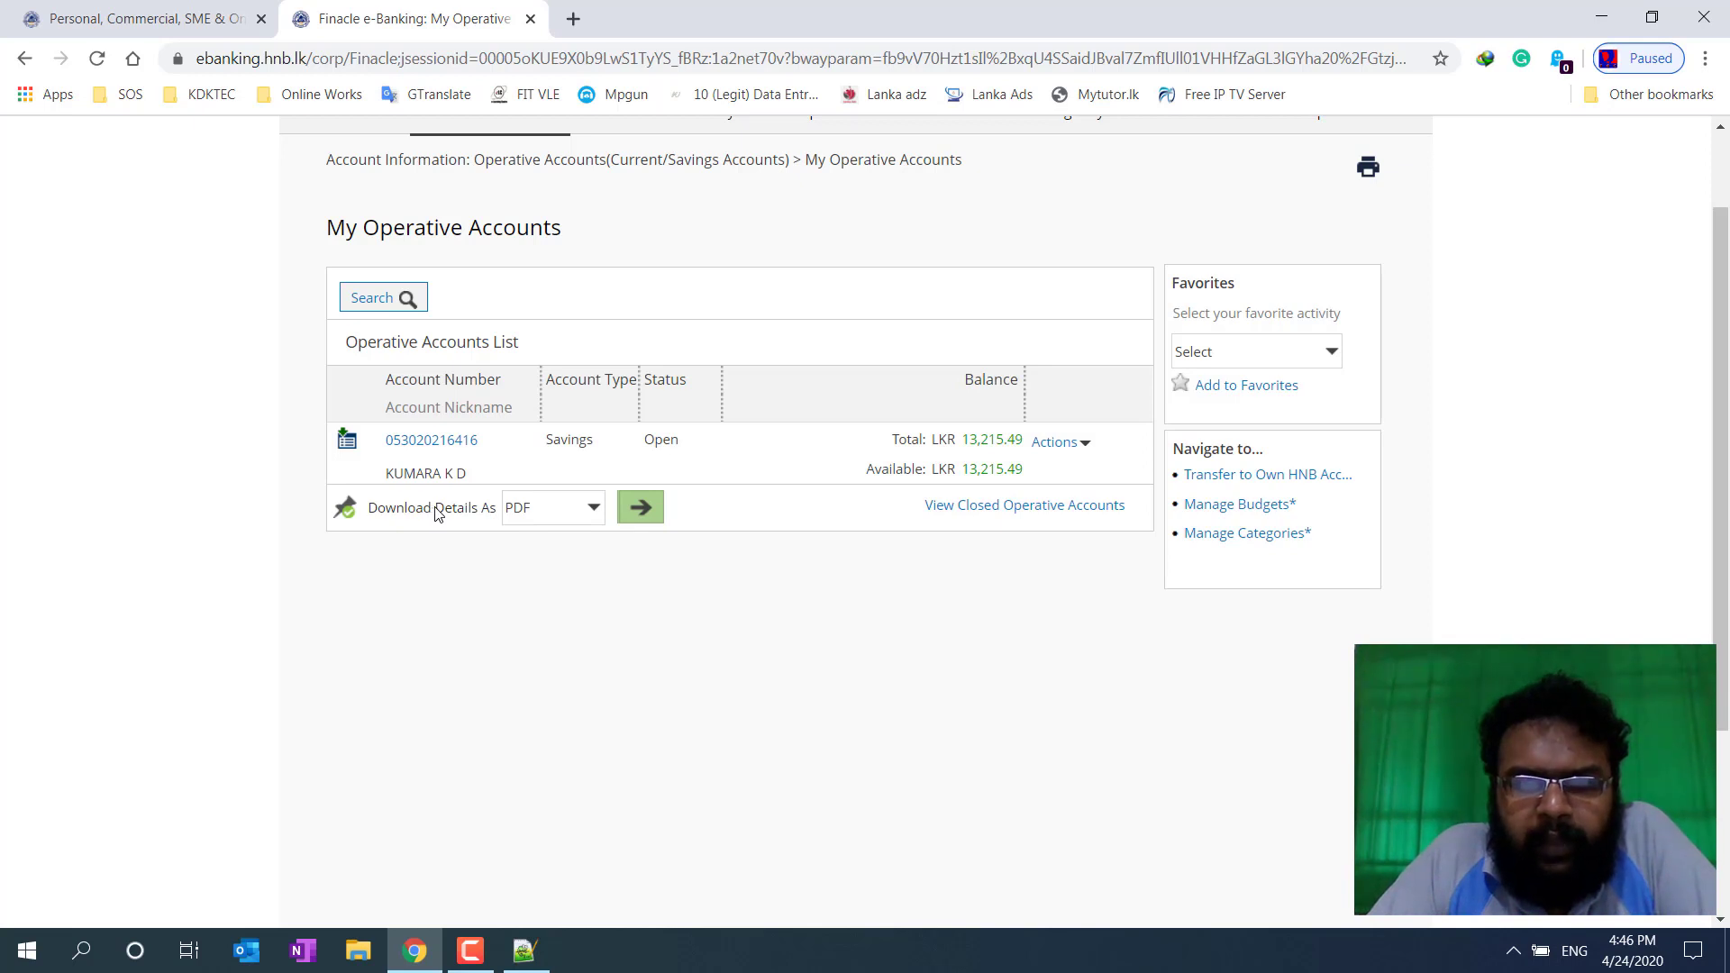
{"action": "left_click", "coordinate": [1084, 449]}
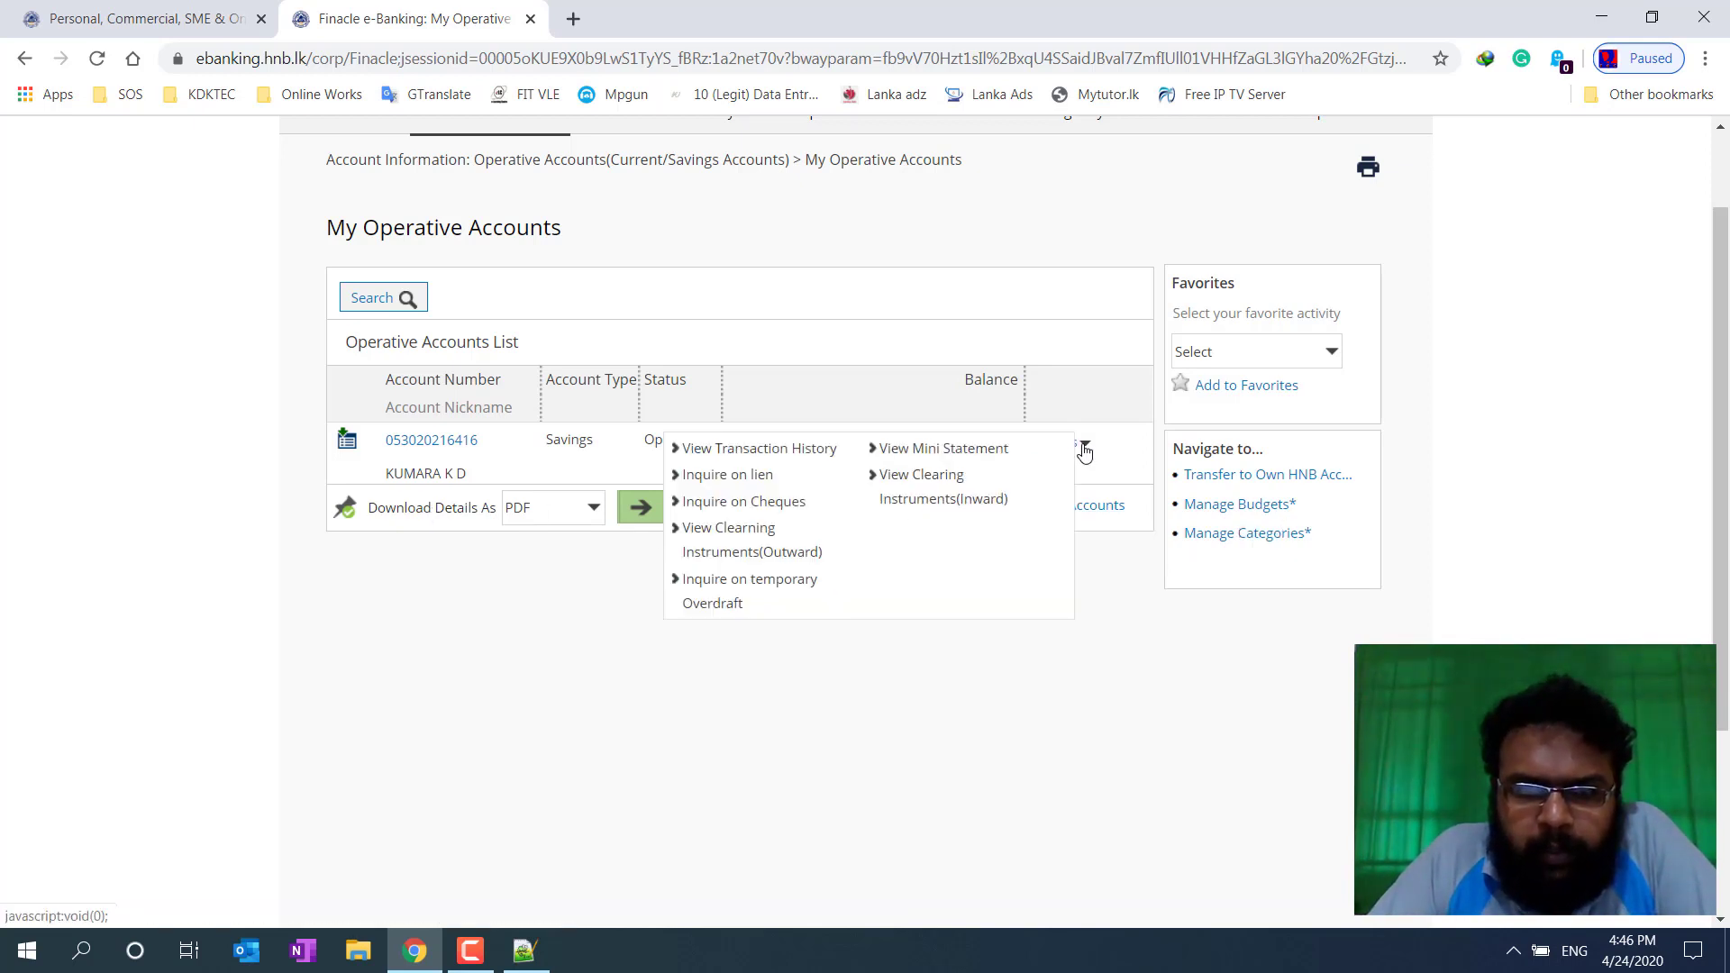
{"action": "left_click", "coordinate": [1088, 678]}
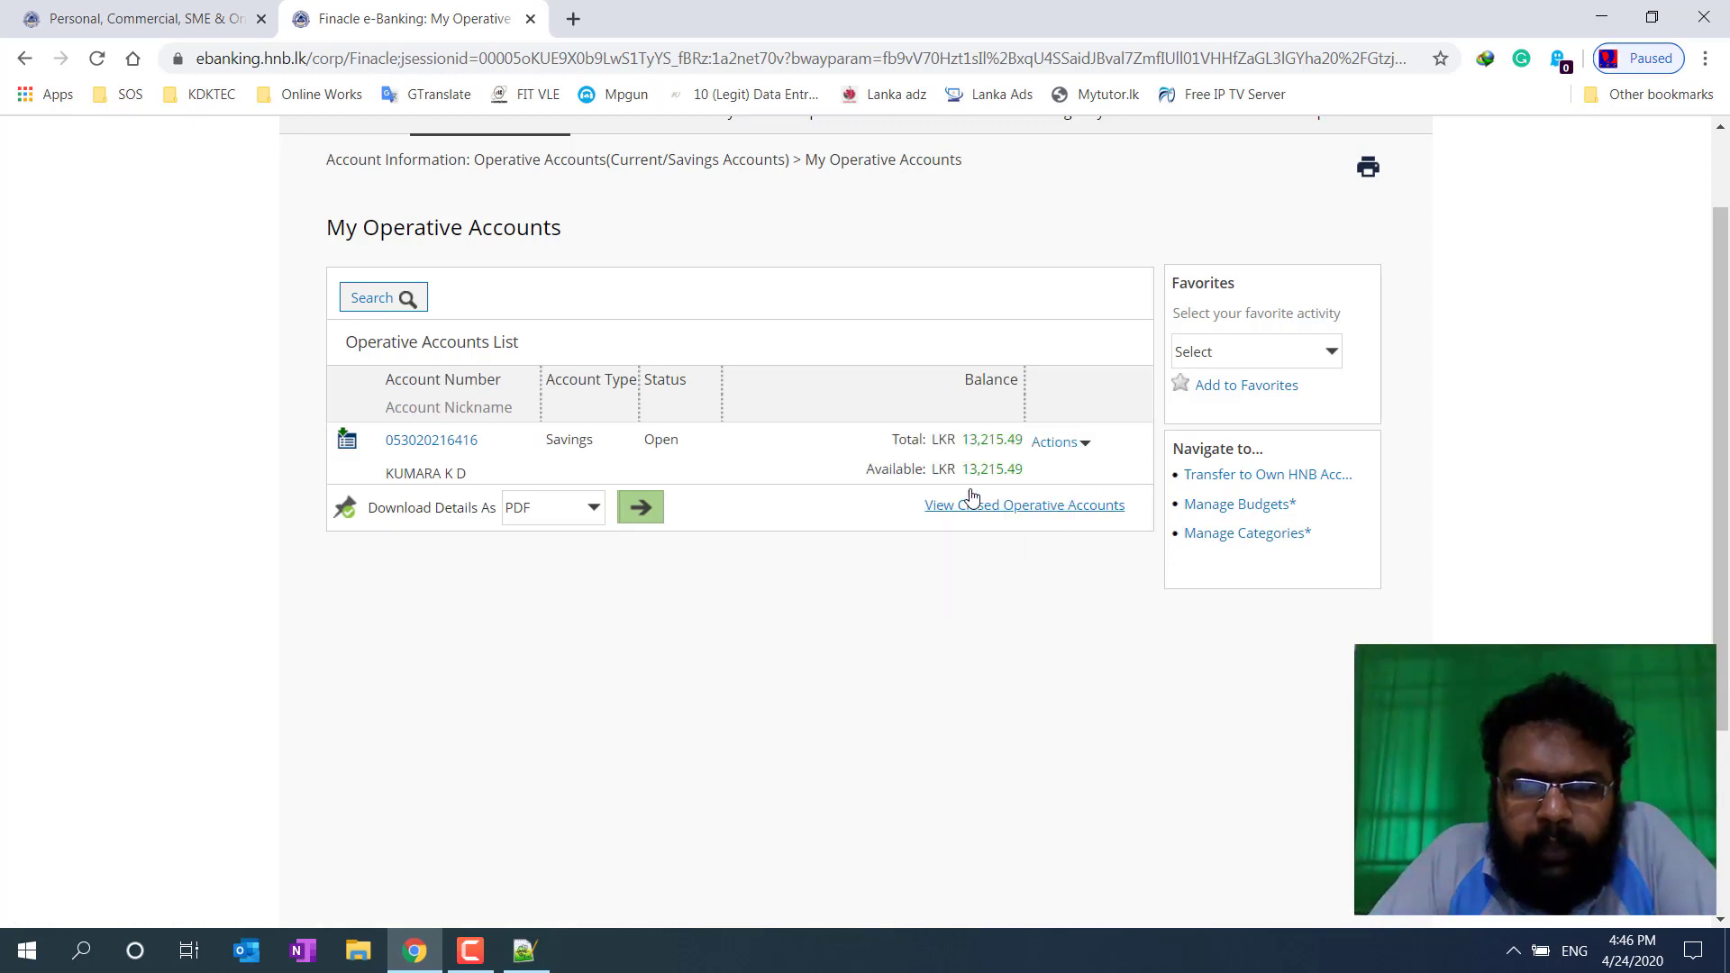
{"action": "left_click", "coordinate": [1085, 448]}
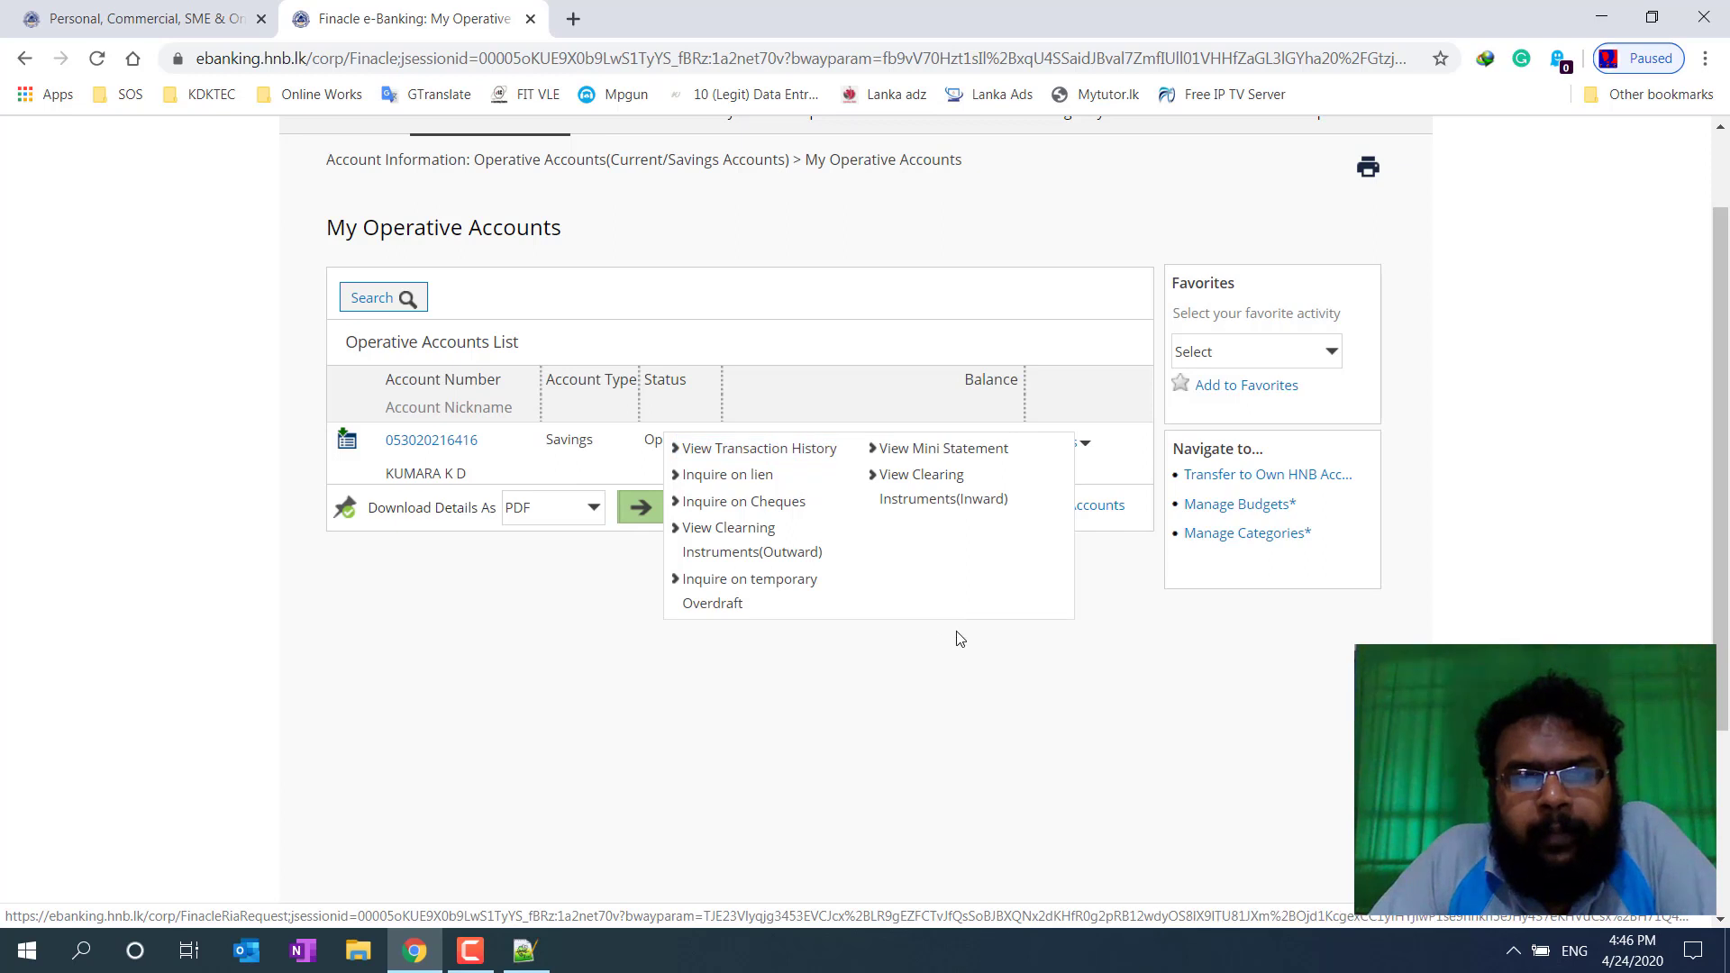
{"action": "scroll", "coordinate": [708, 368], "scroll_direction": "up", "scroll_amount": 2}
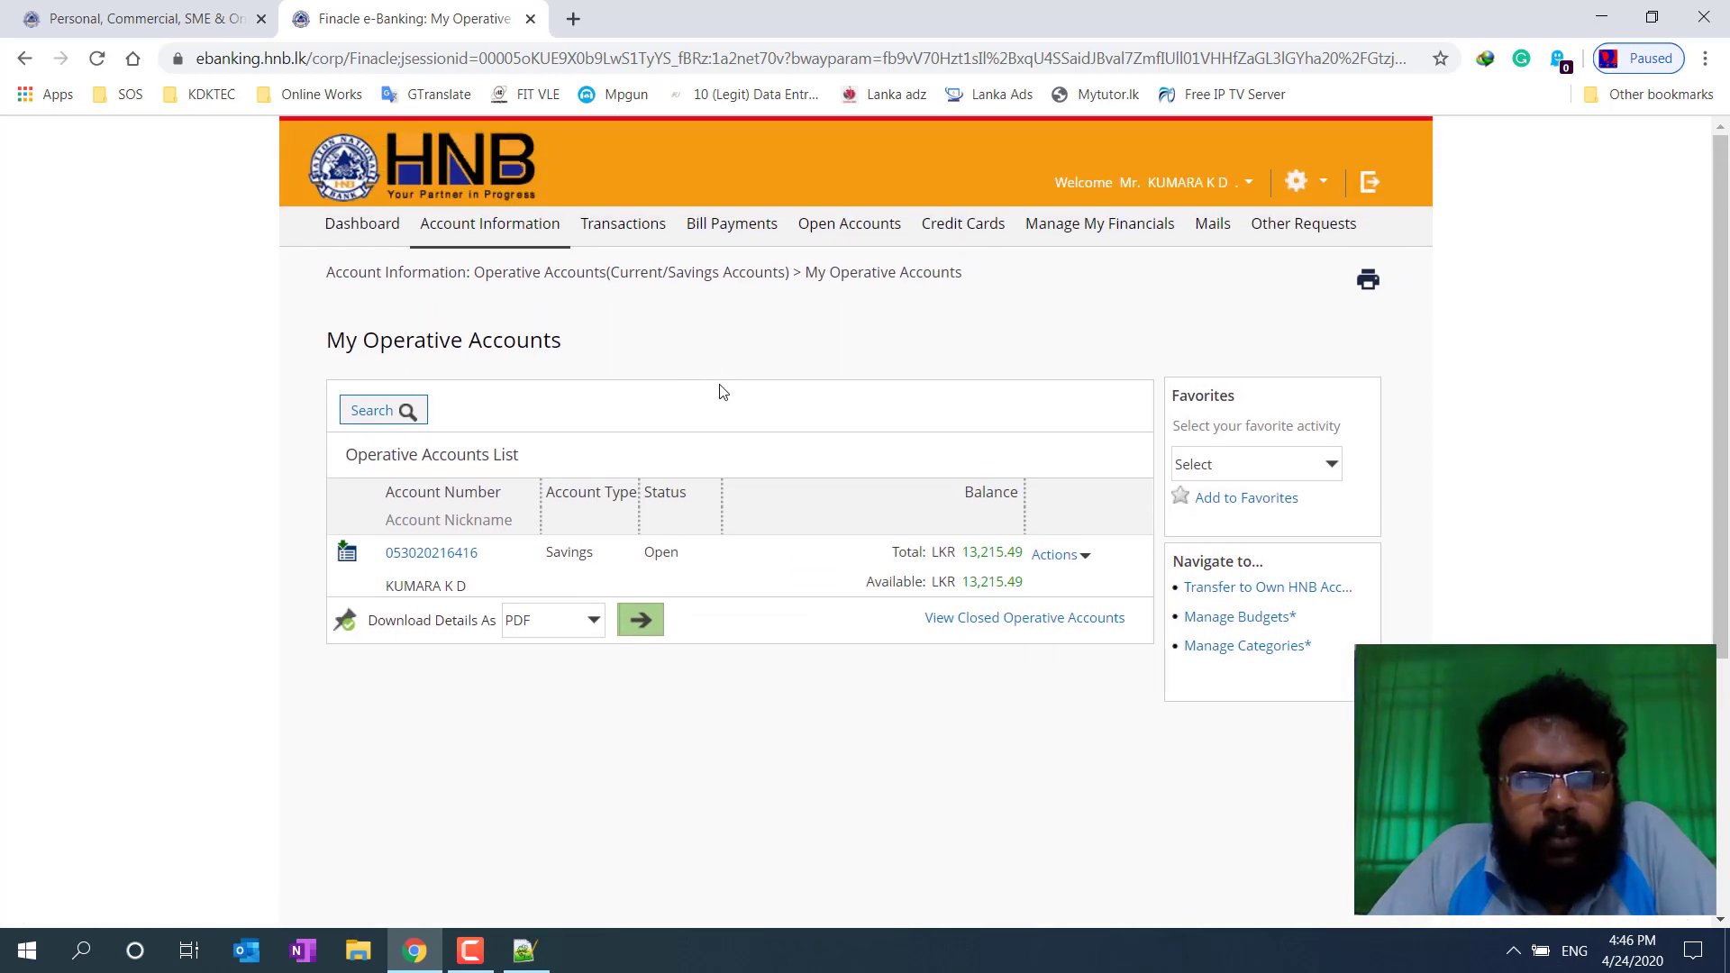
{"action": "mouse_move", "coordinate": [614, 230]}
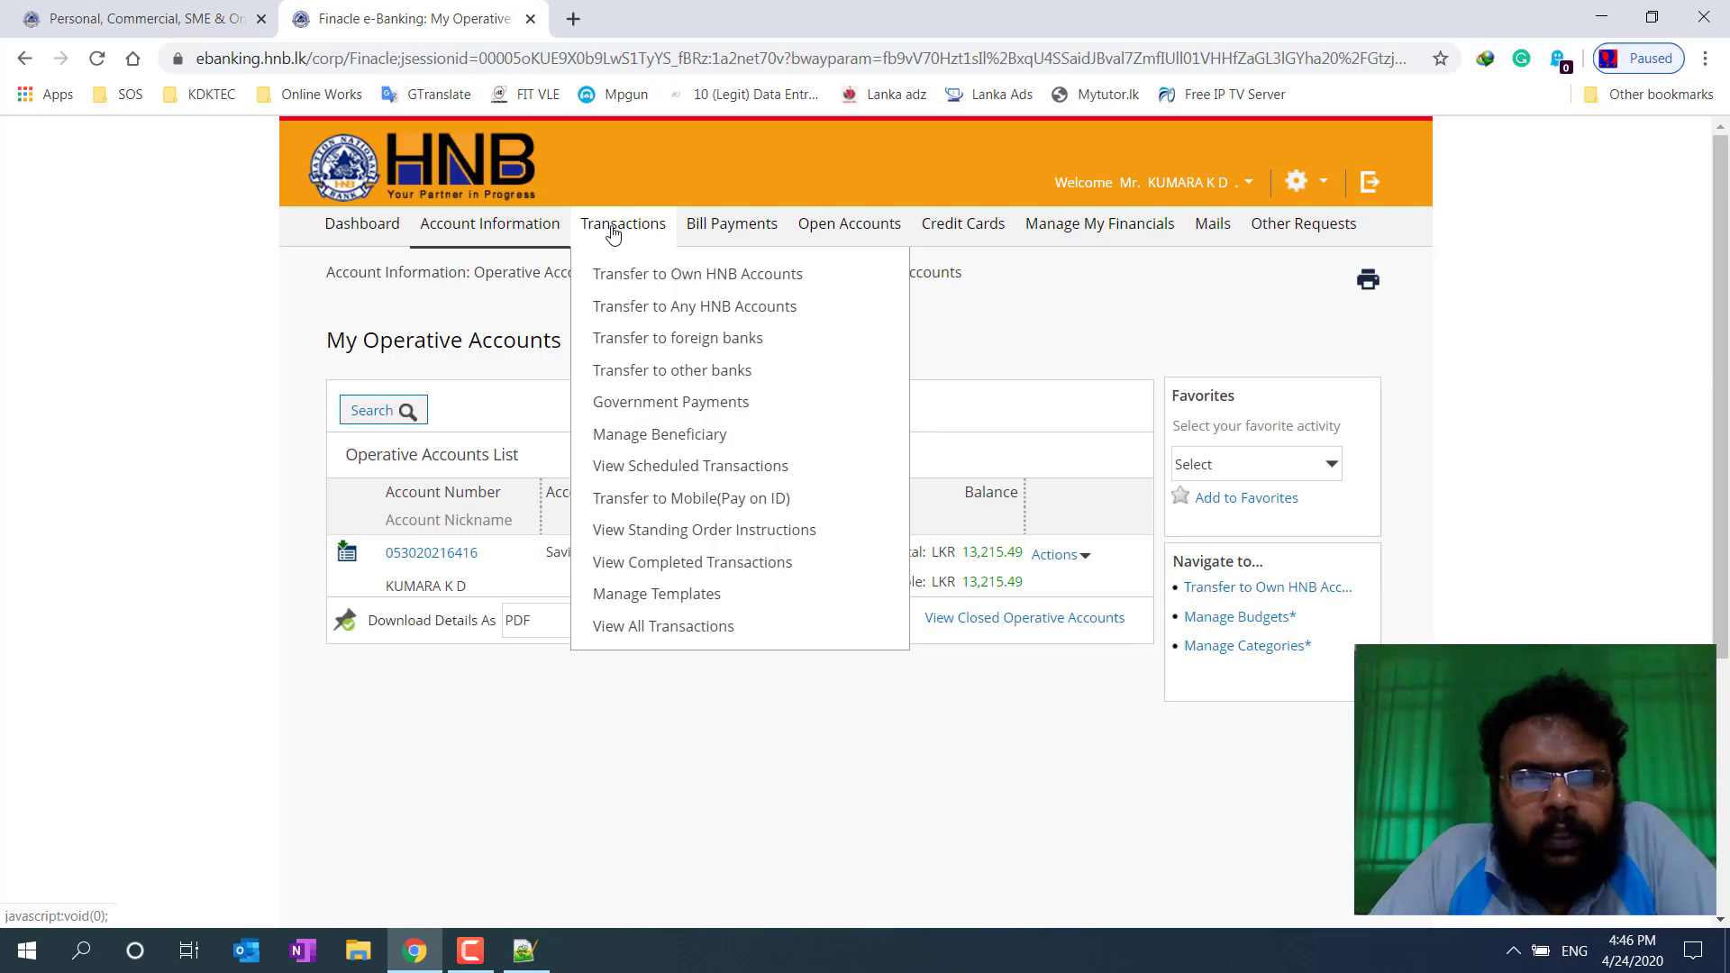
{"action": "mouse_move", "coordinate": [507, 234]}
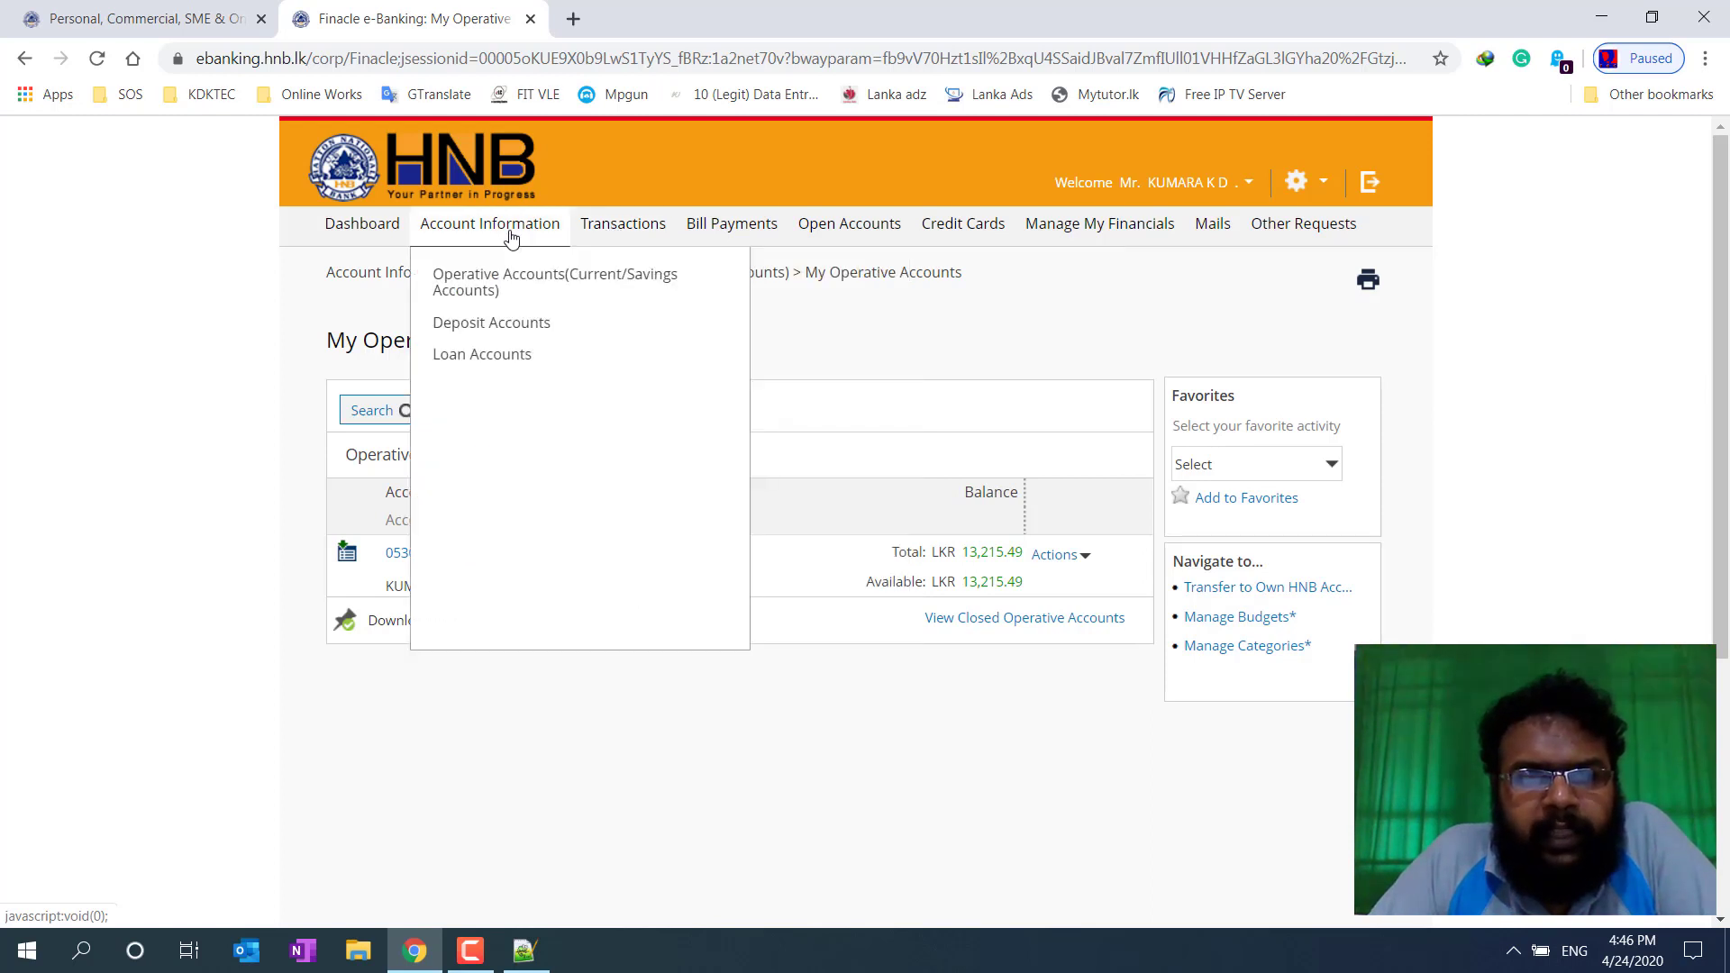
Open Loan Accounts and highlight the 400,000.00 disbursed amount.
{"action": "left_click", "coordinate": [486, 359]}
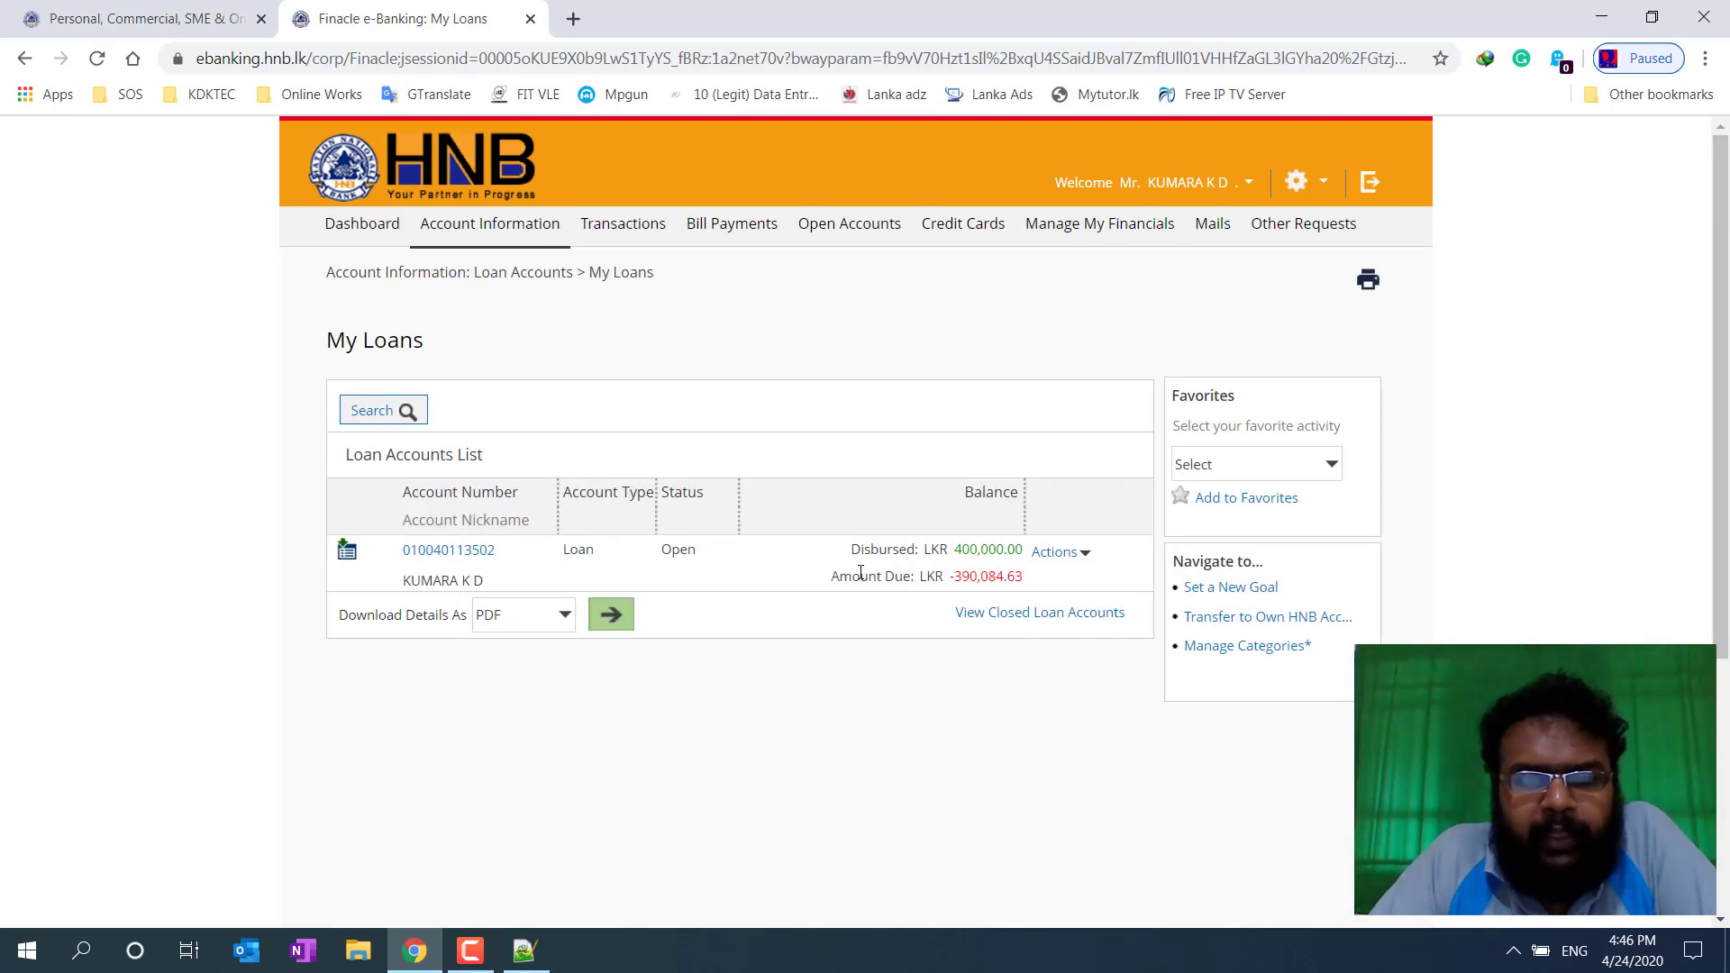
{"action": "left_click_drag", "start_coordinate": [954, 549], "coordinate": [1015, 550]}
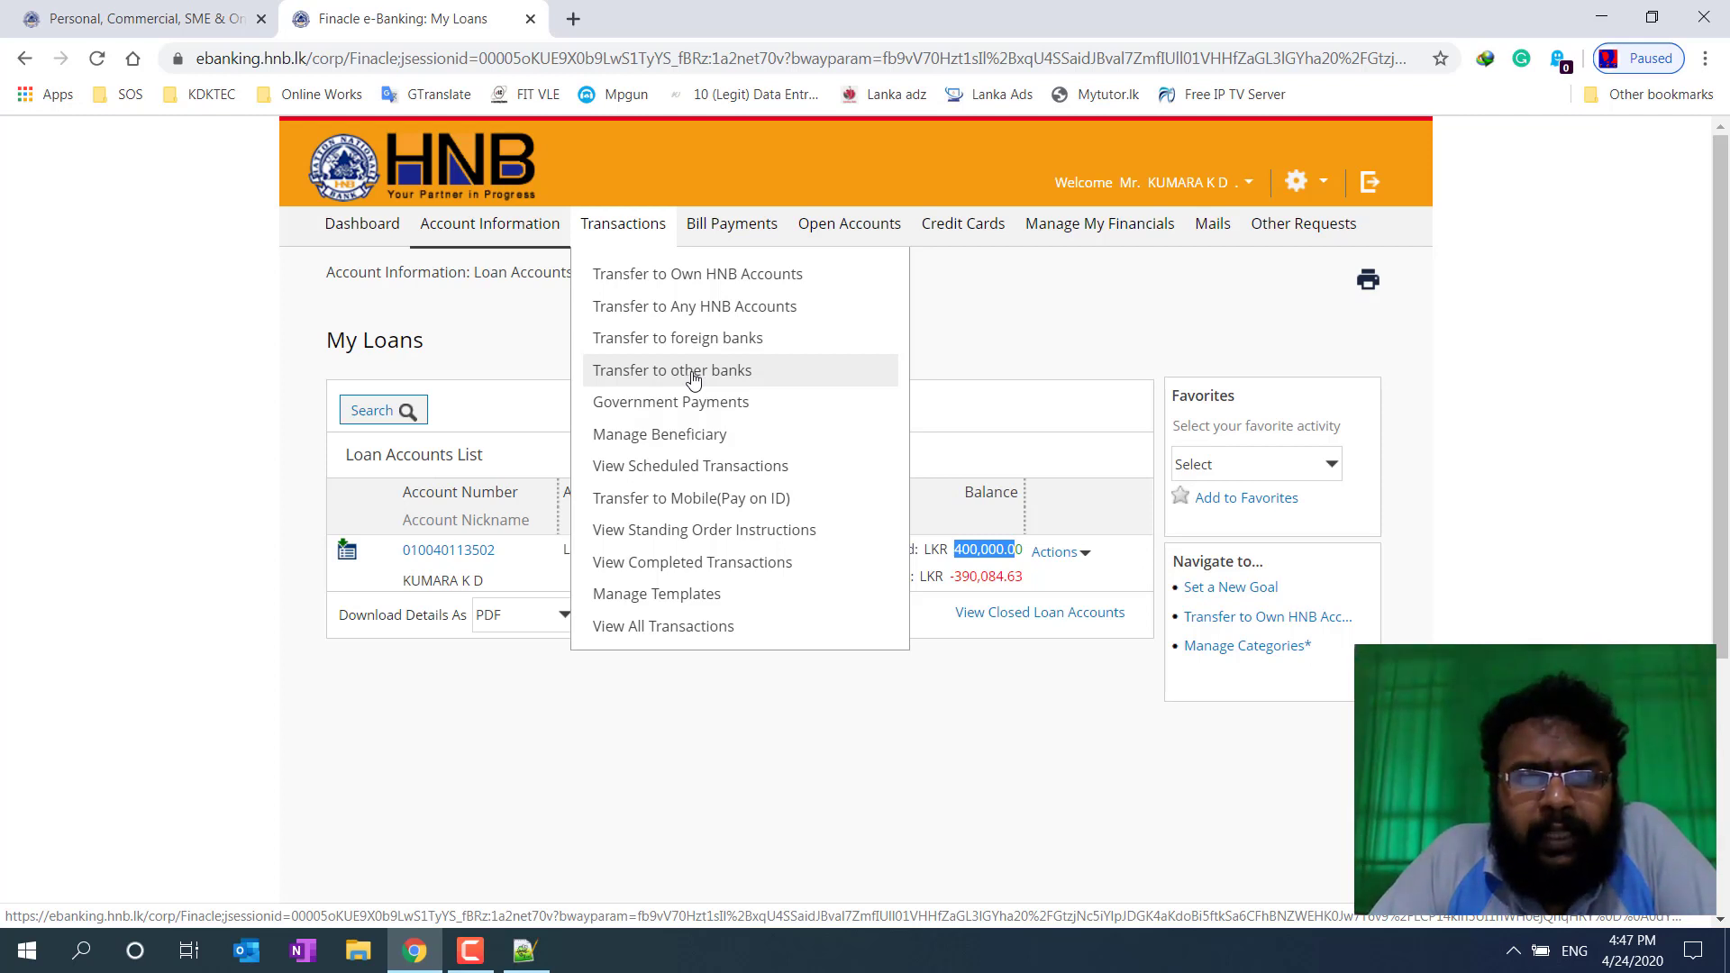
Open the Transfer to other banks form and highlight the Payment Details step name.
{"action": "left_click", "coordinate": [664, 380]}
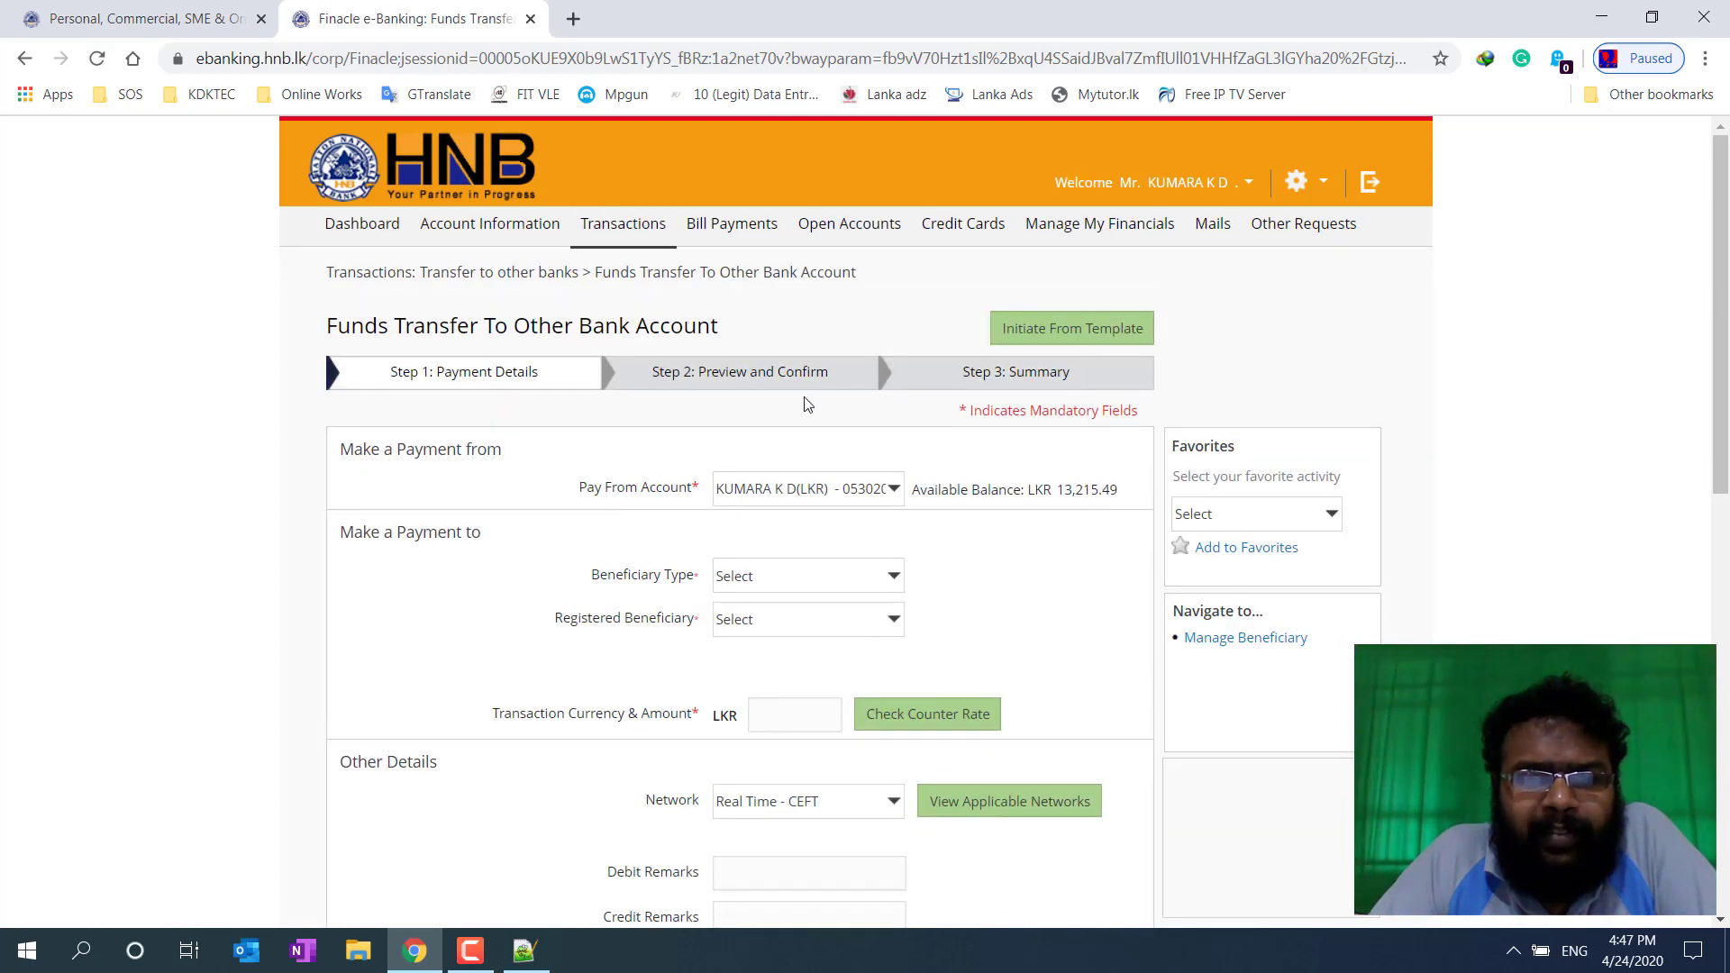
{"action": "triple_click", "coordinate": [491, 377]}
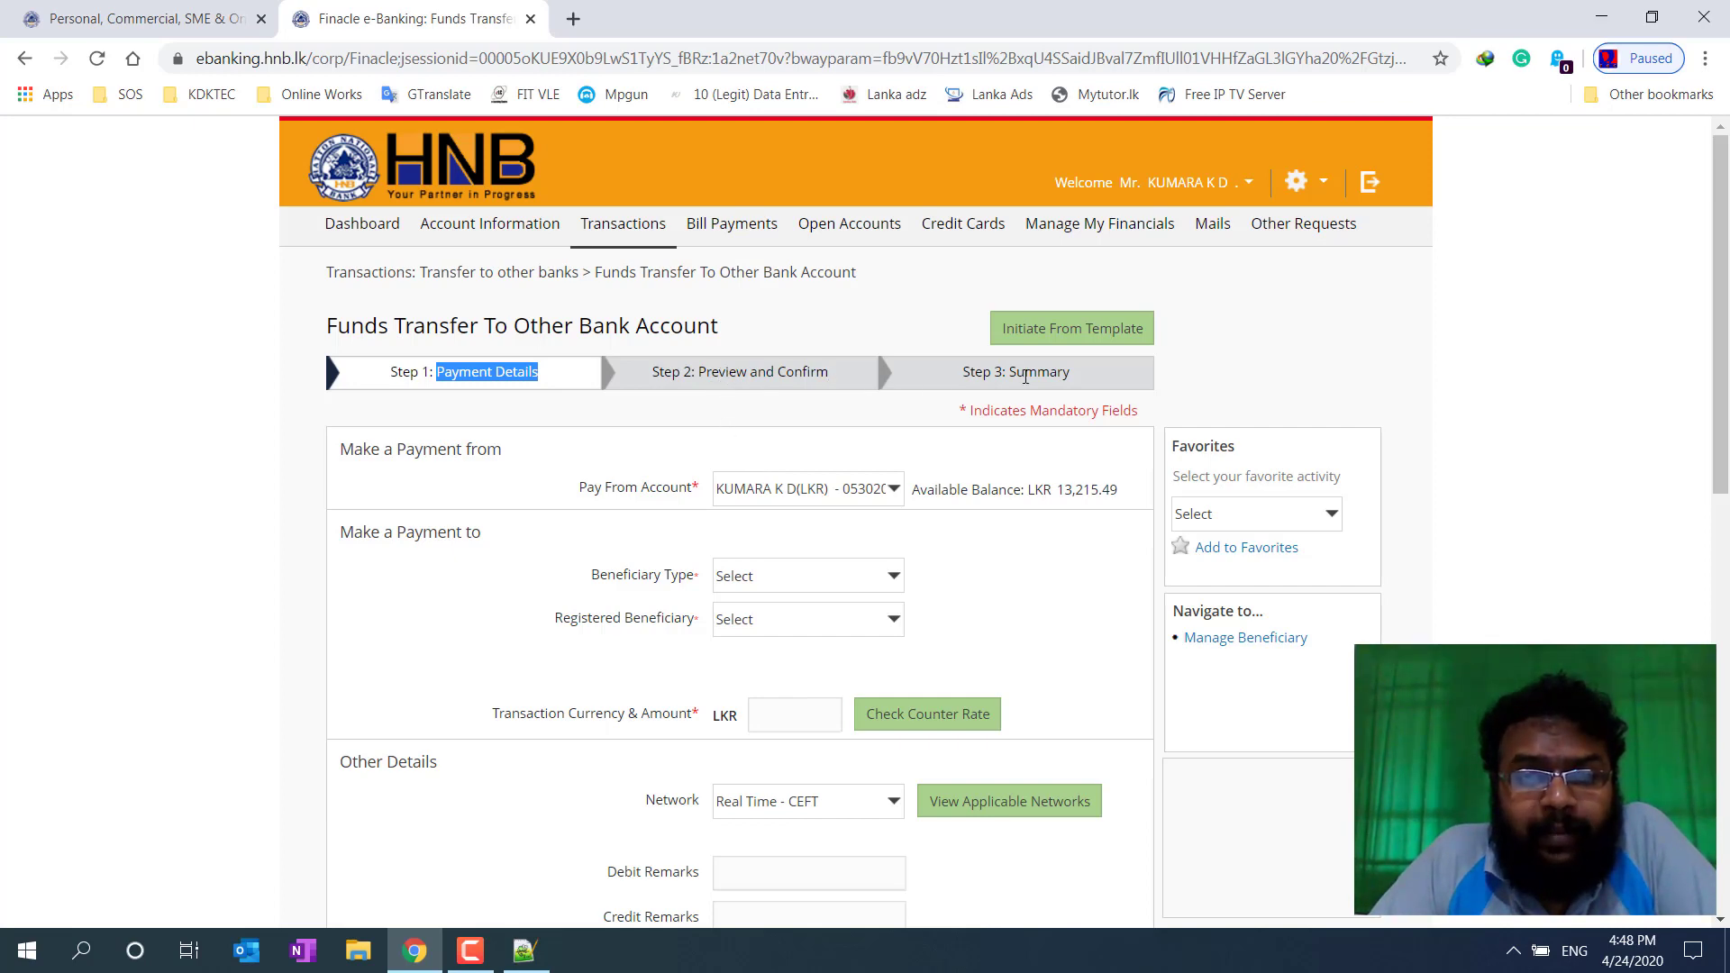
{"action": "scroll", "coordinate": [565, 424], "scroll_direction": "down", "scroll_amount": 1}
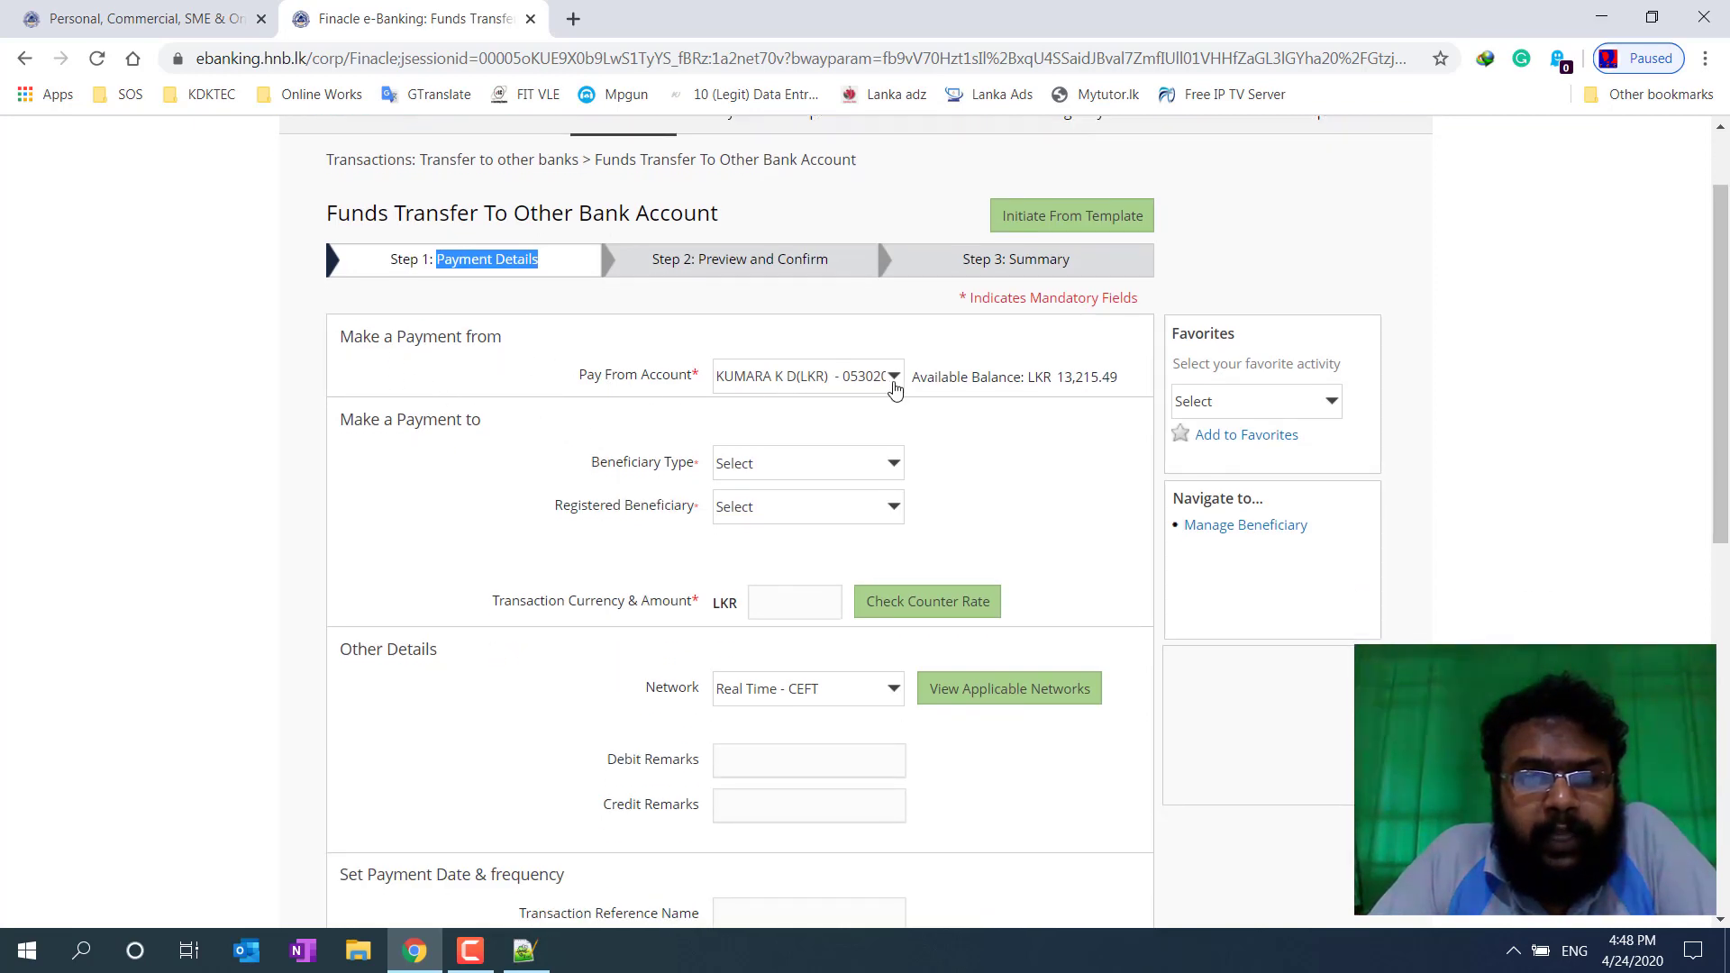
Pick the savings account as Pay From Account and show the Beneficiary Type options.
{"action": "left_click", "coordinate": [890, 378]}
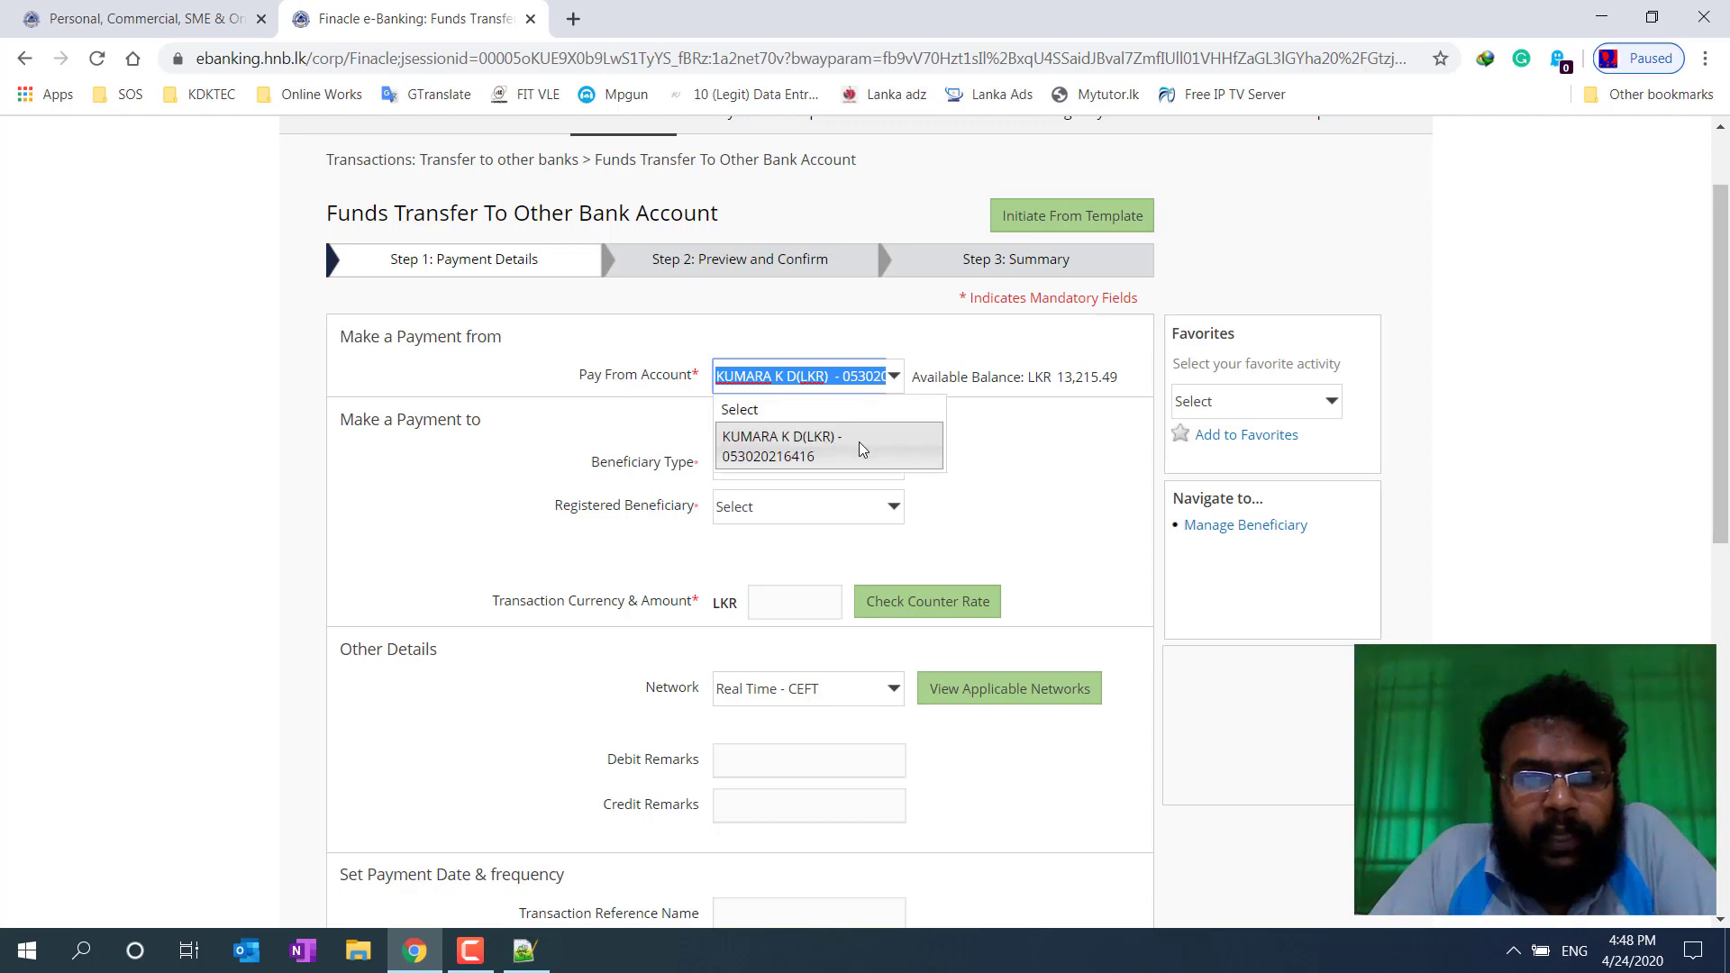
{"action": "left_click", "coordinate": [814, 450]}
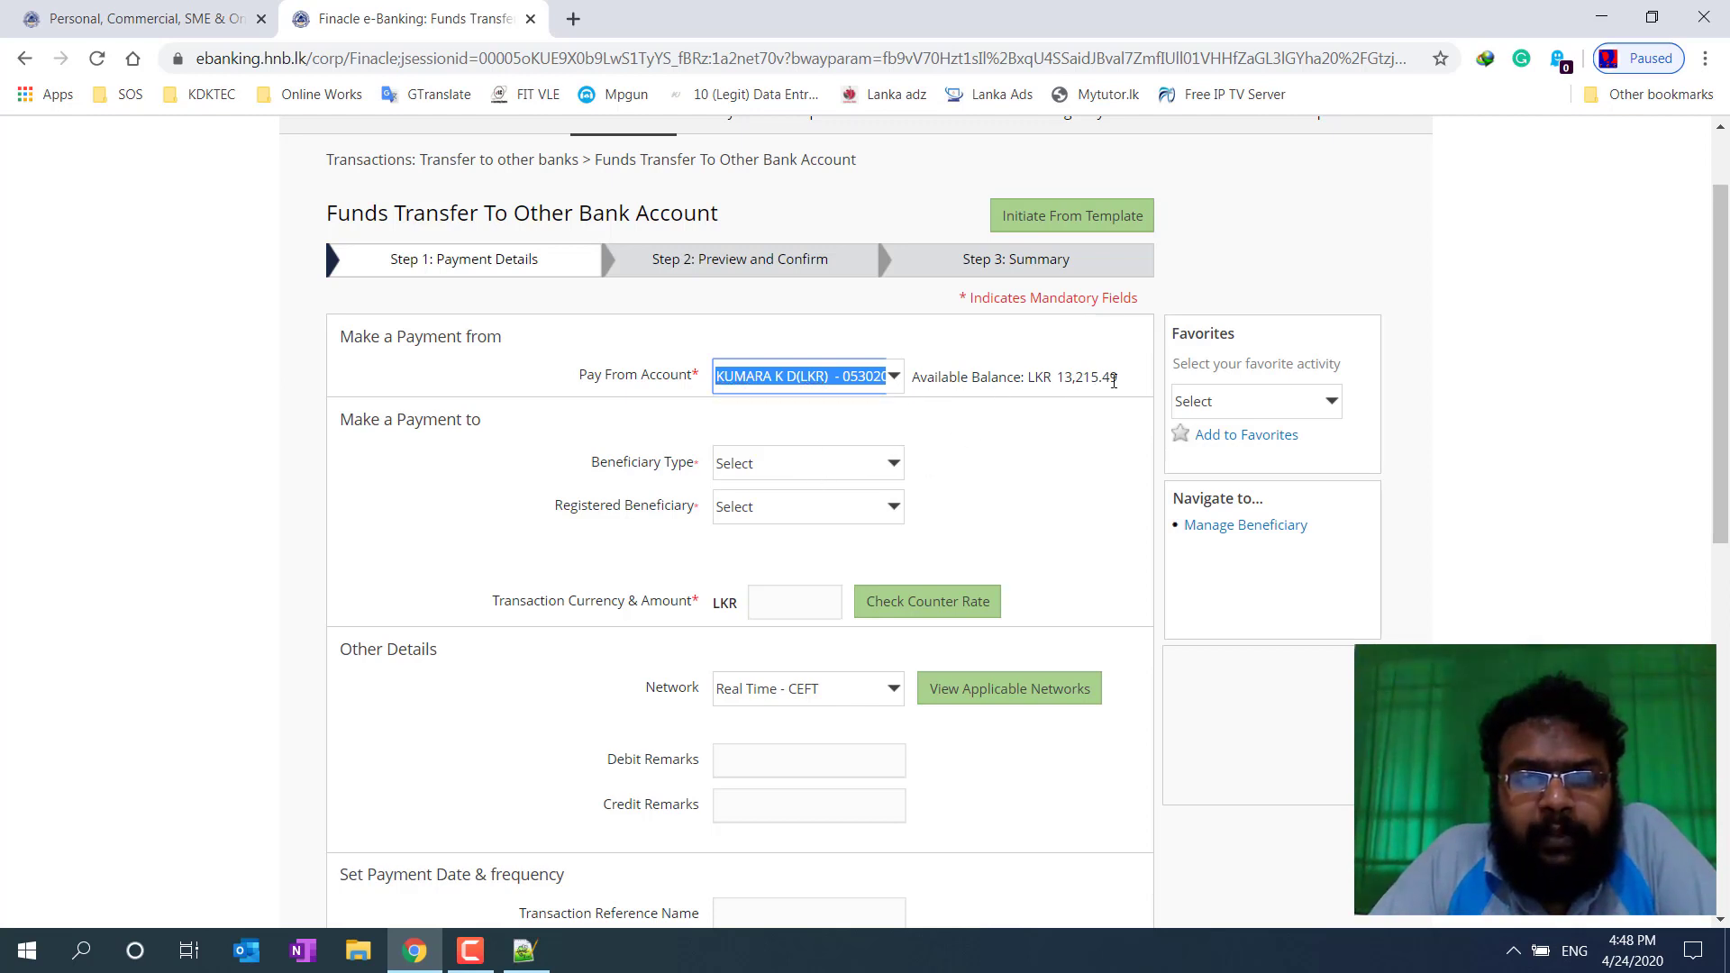
{"action": "scroll", "coordinate": [1041, 432], "scroll_direction": "down", "scroll_amount": 1}
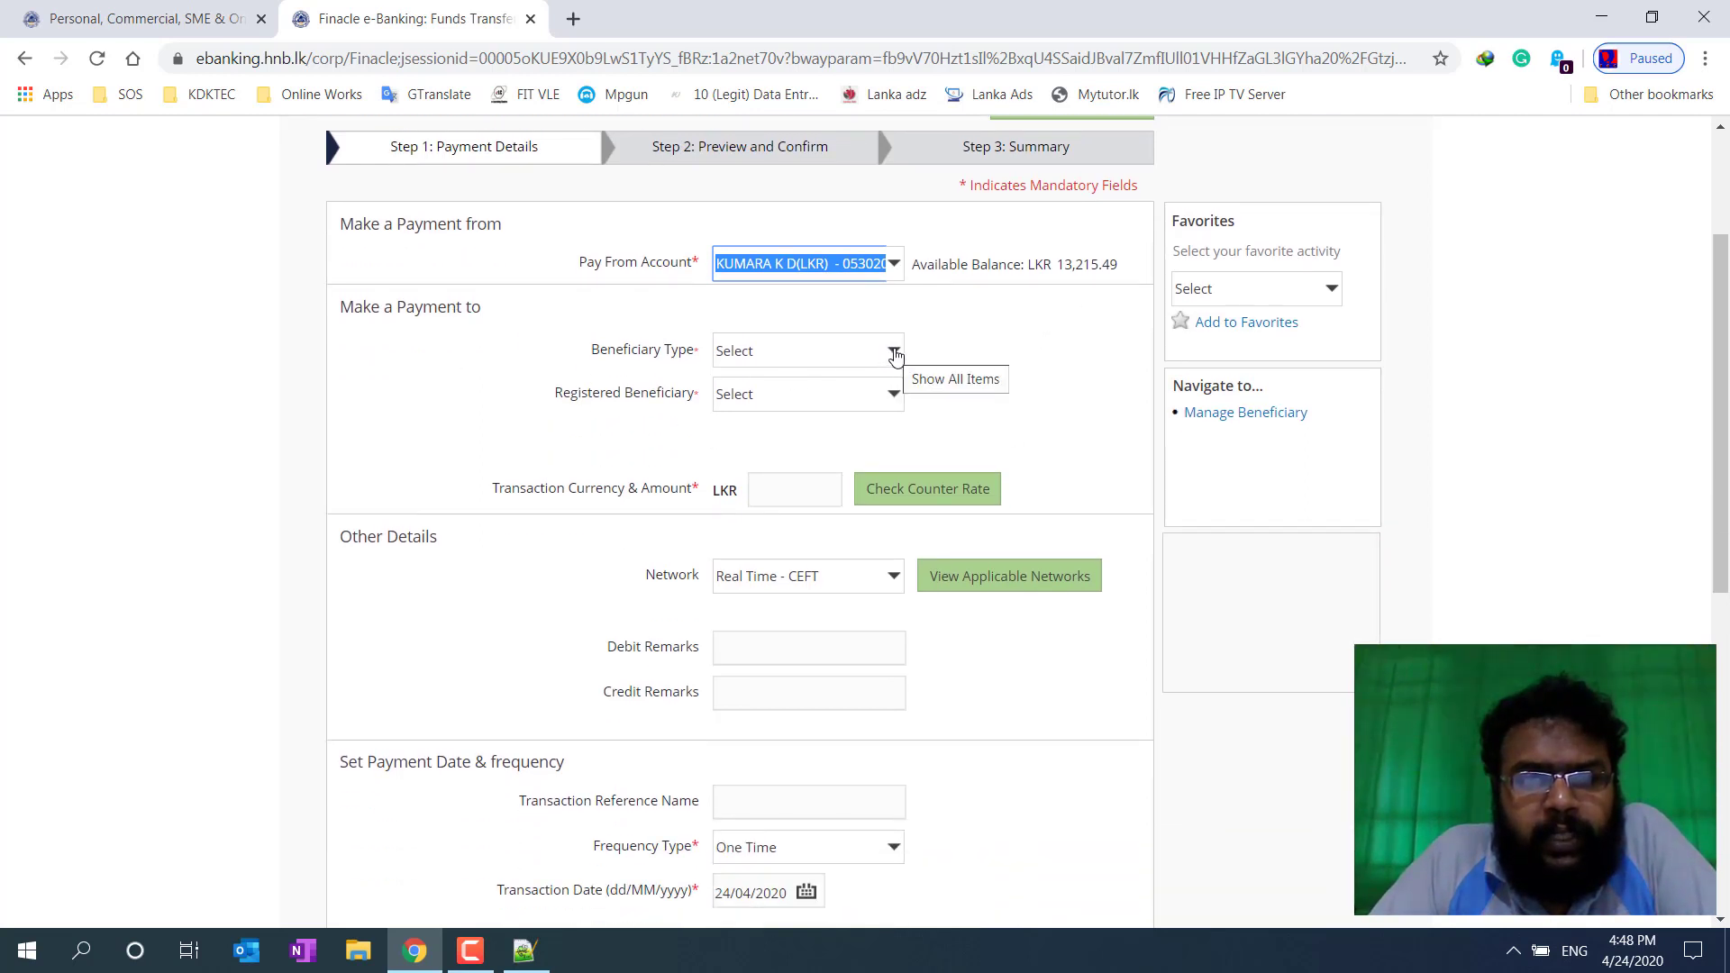
{"action": "left_click", "coordinate": [893, 357]}
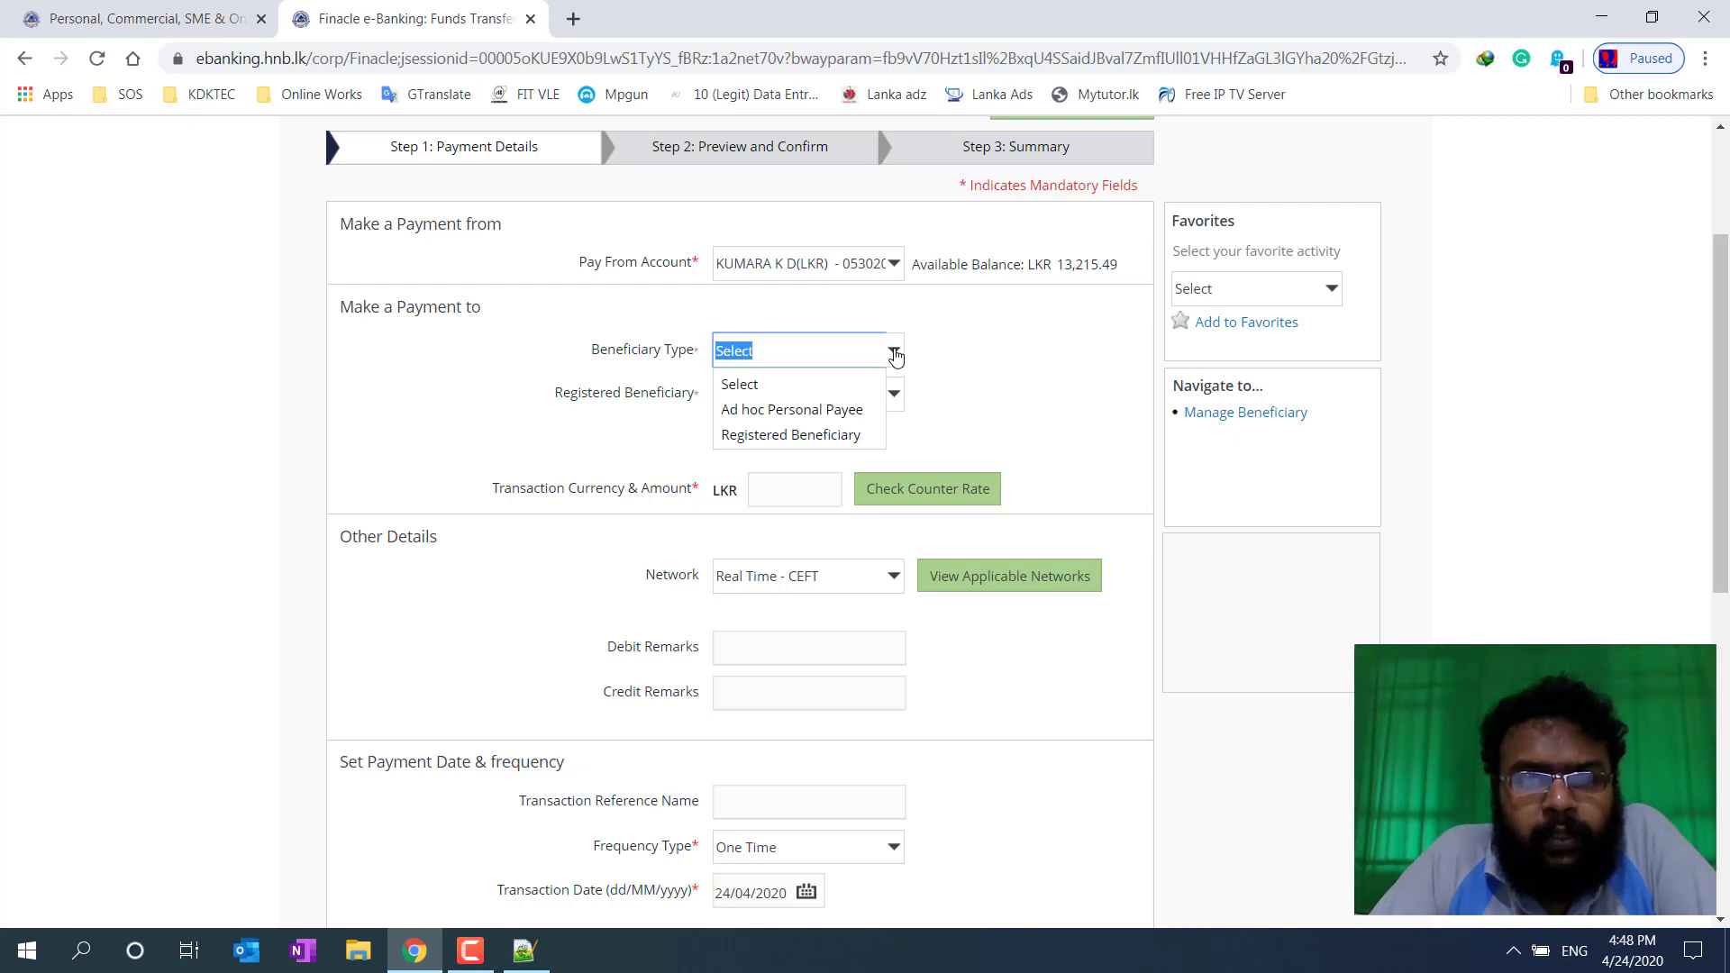
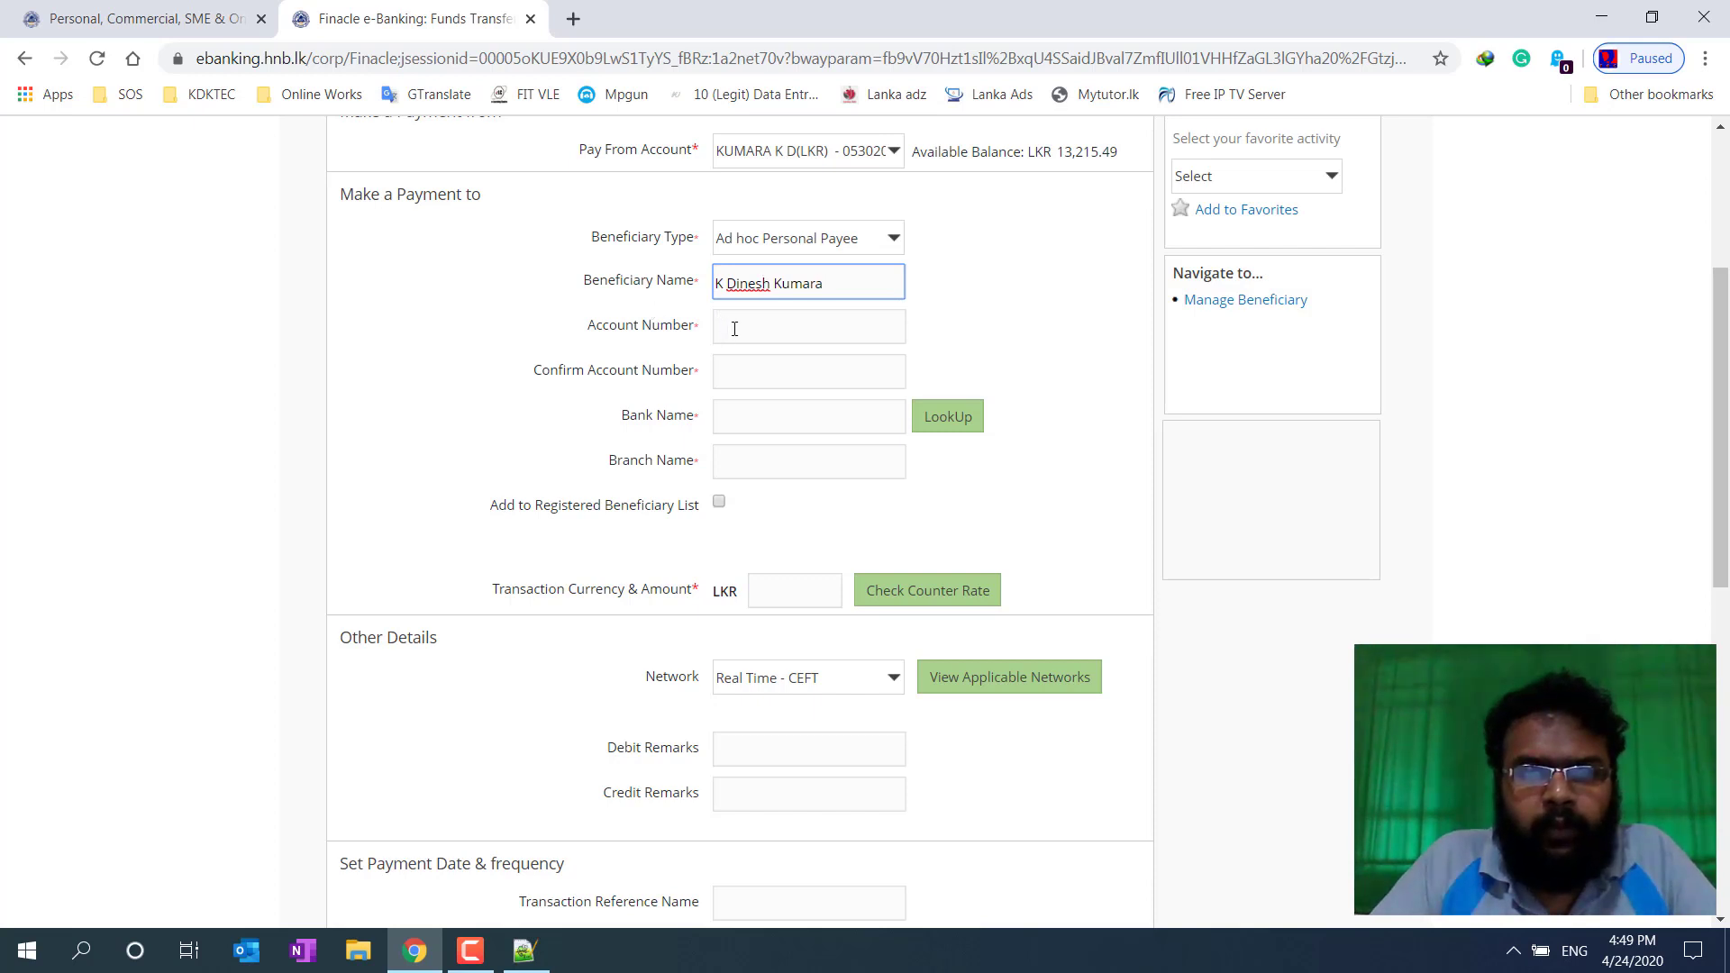
Enter the beneficiary's full name and snap the browser to the left half of the screen.
{"action": "left_click", "coordinate": [735, 329]}
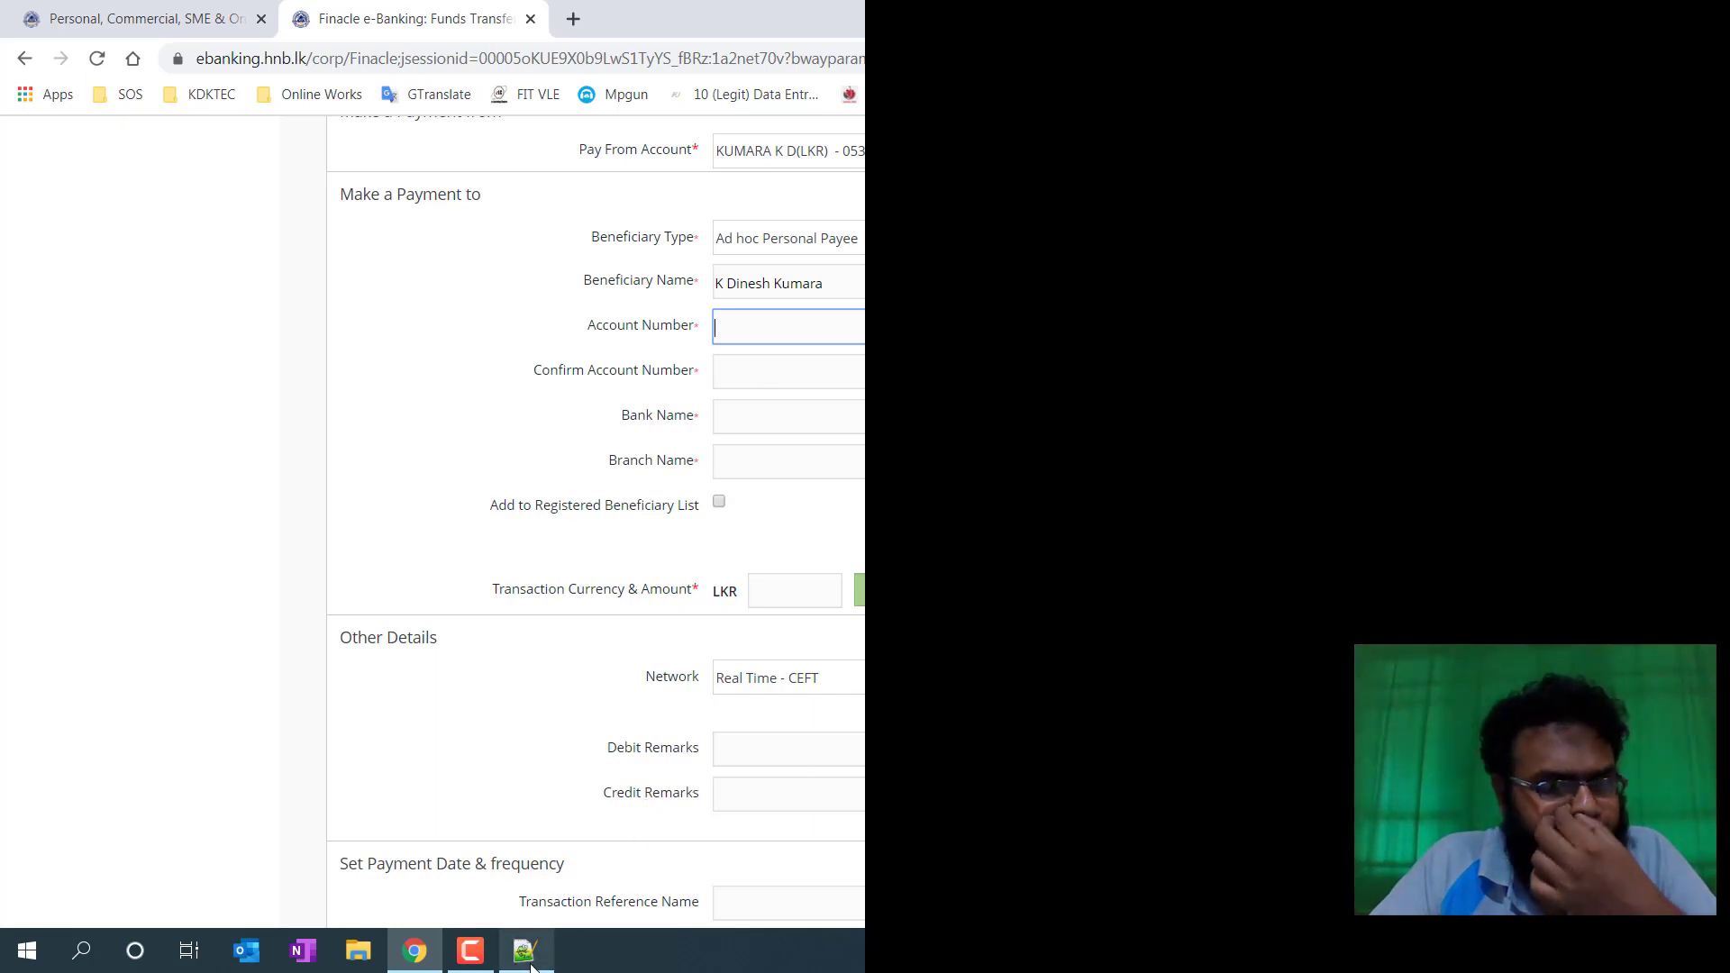
{"action": "mouse_move", "coordinate": [527, 955]}
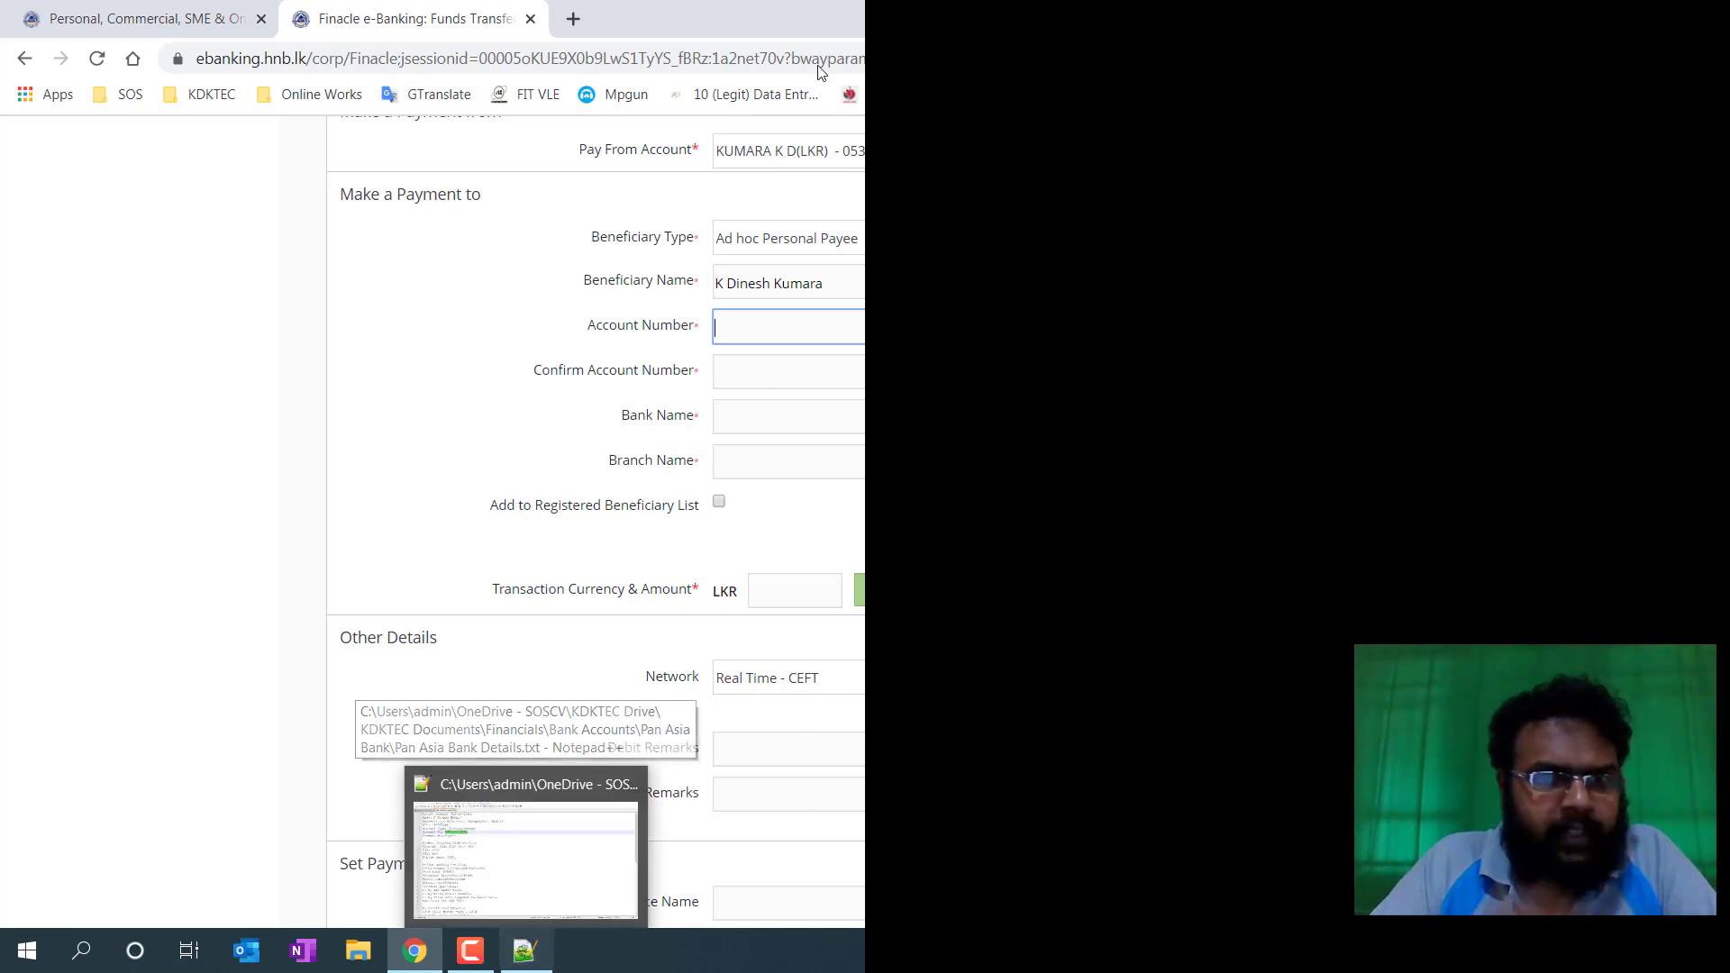
{"action": "key", "text": "super+Left"}
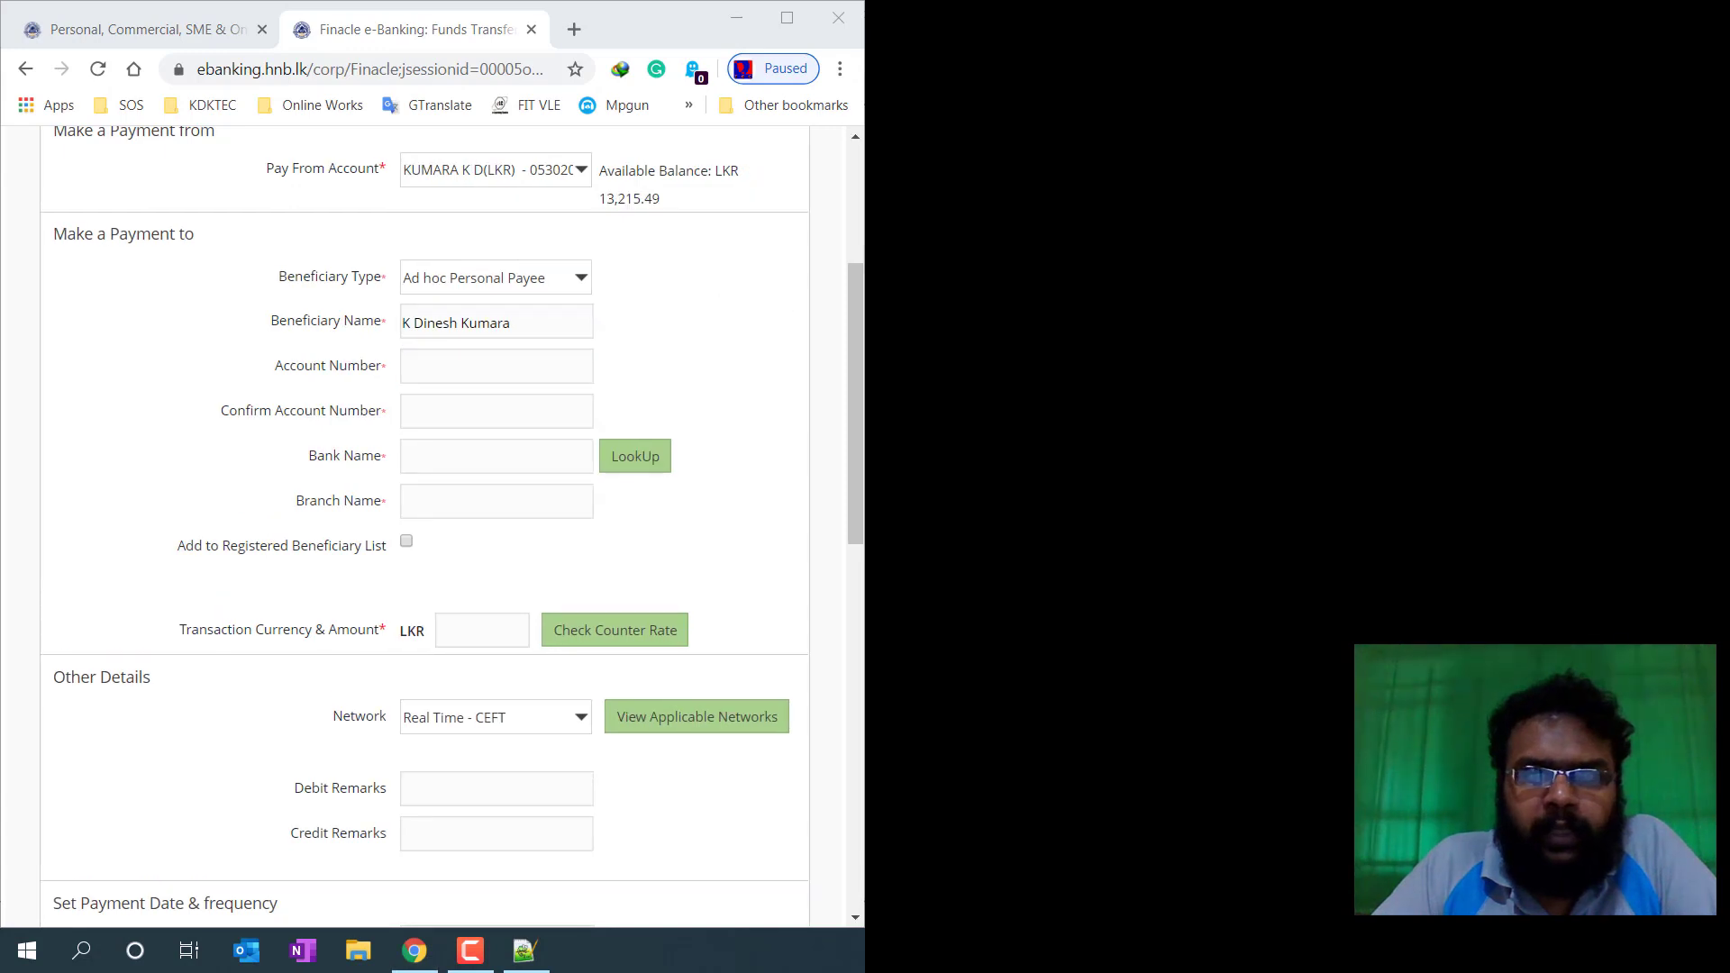
Enter the payee's account number in both Account Number and Confirm Account Number.
{"action": "left_click", "coordinate": [456, 365]}
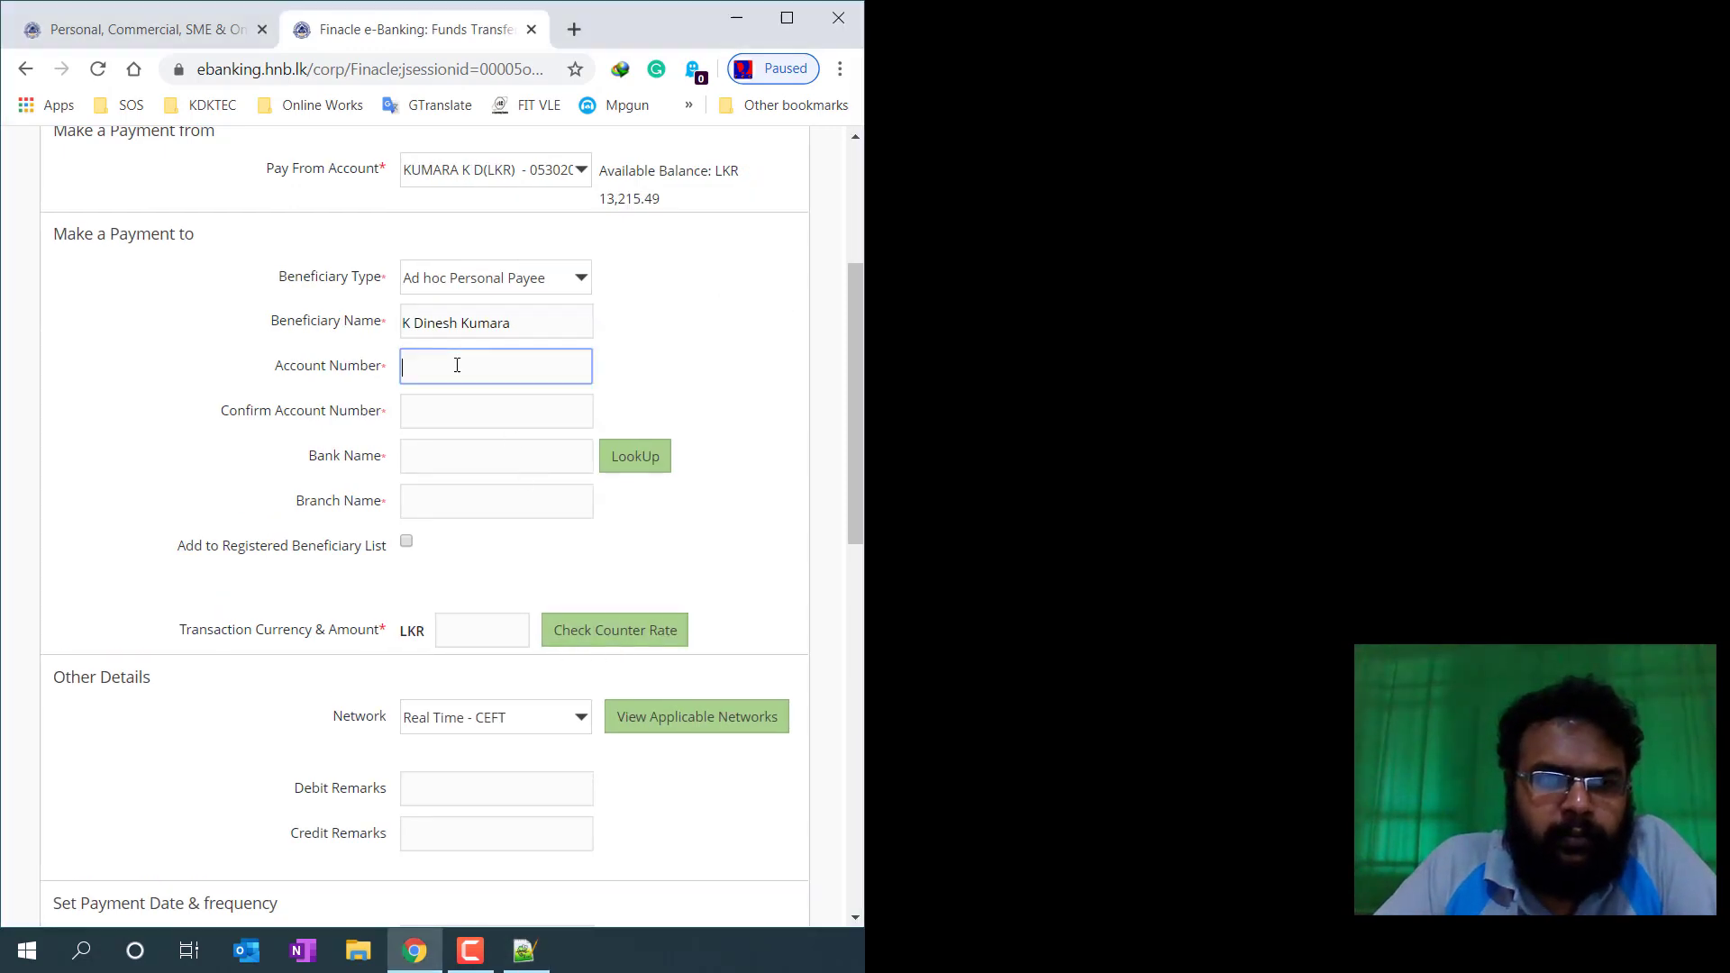
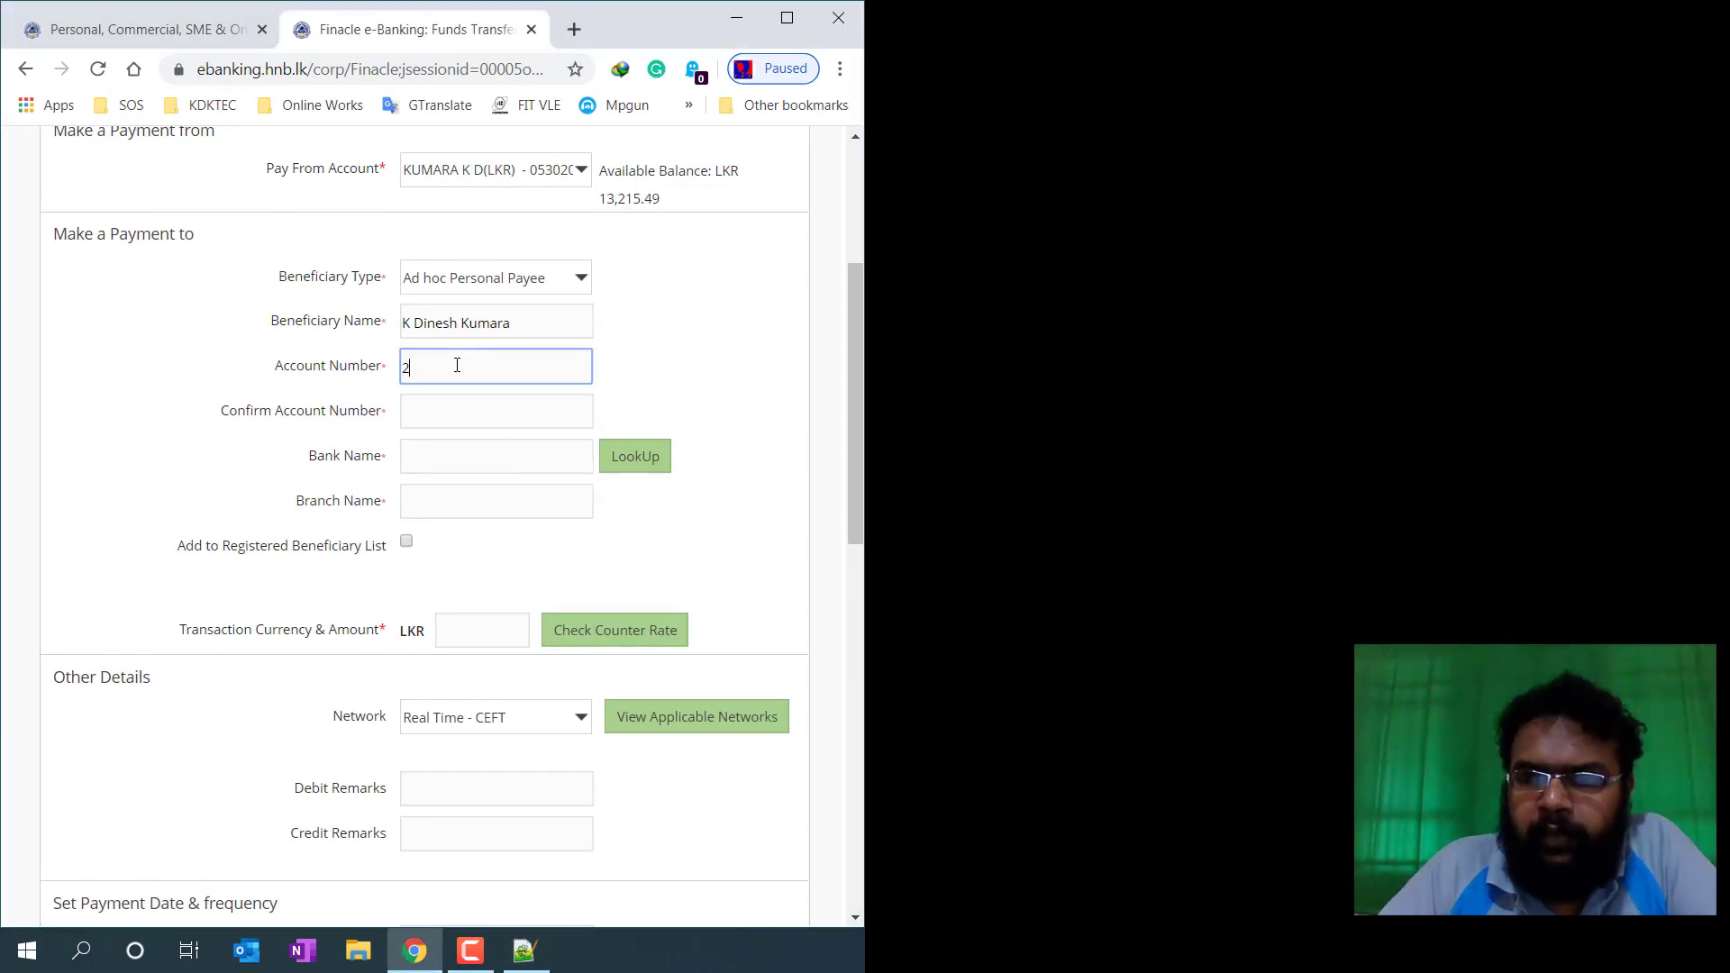
{"action": "left_click", "coordinate": [508, 414]}
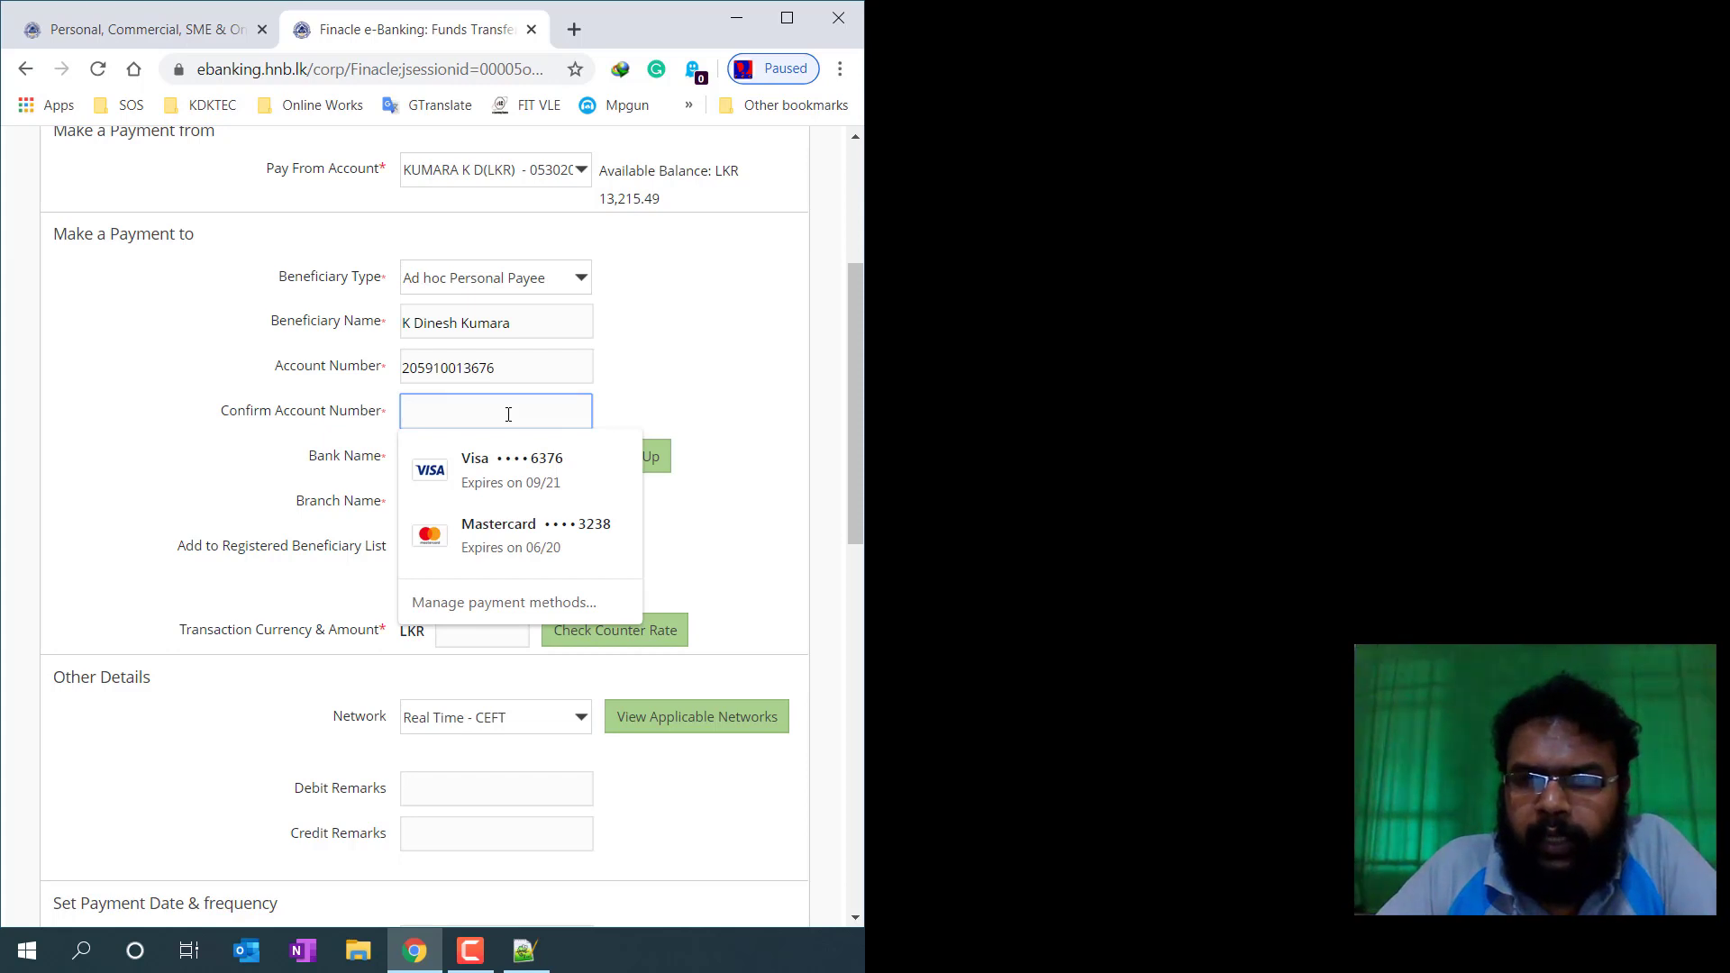
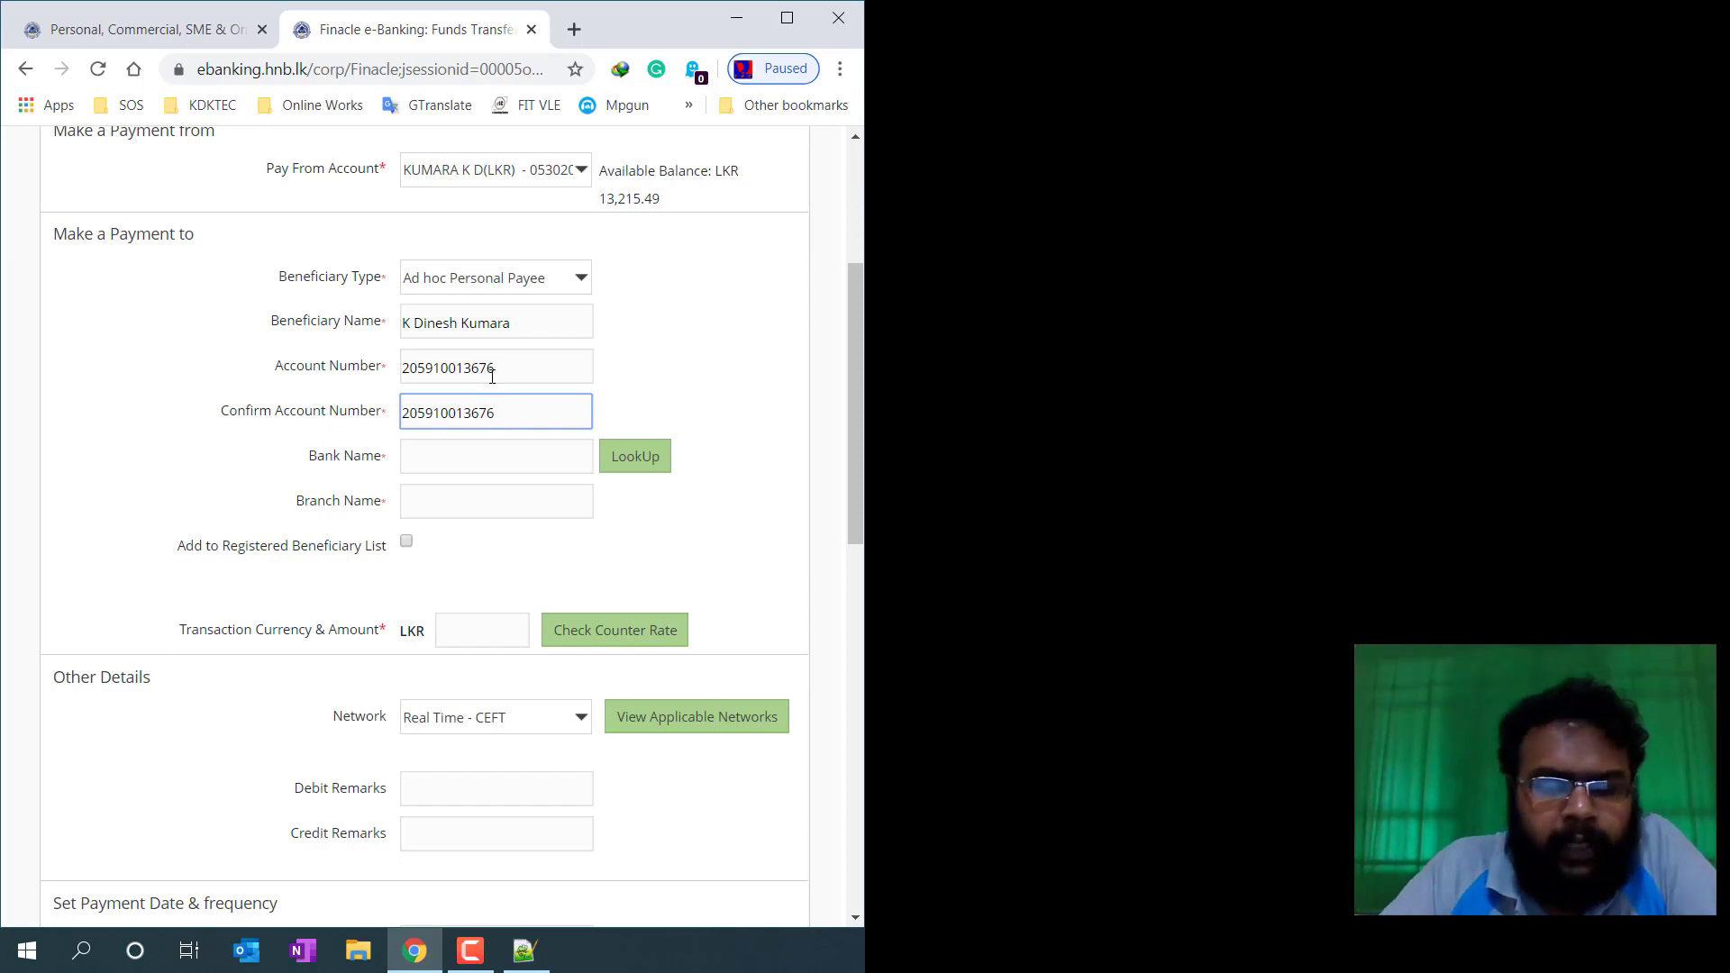
{"action": "left_click", "coordinate": [446, 457]}
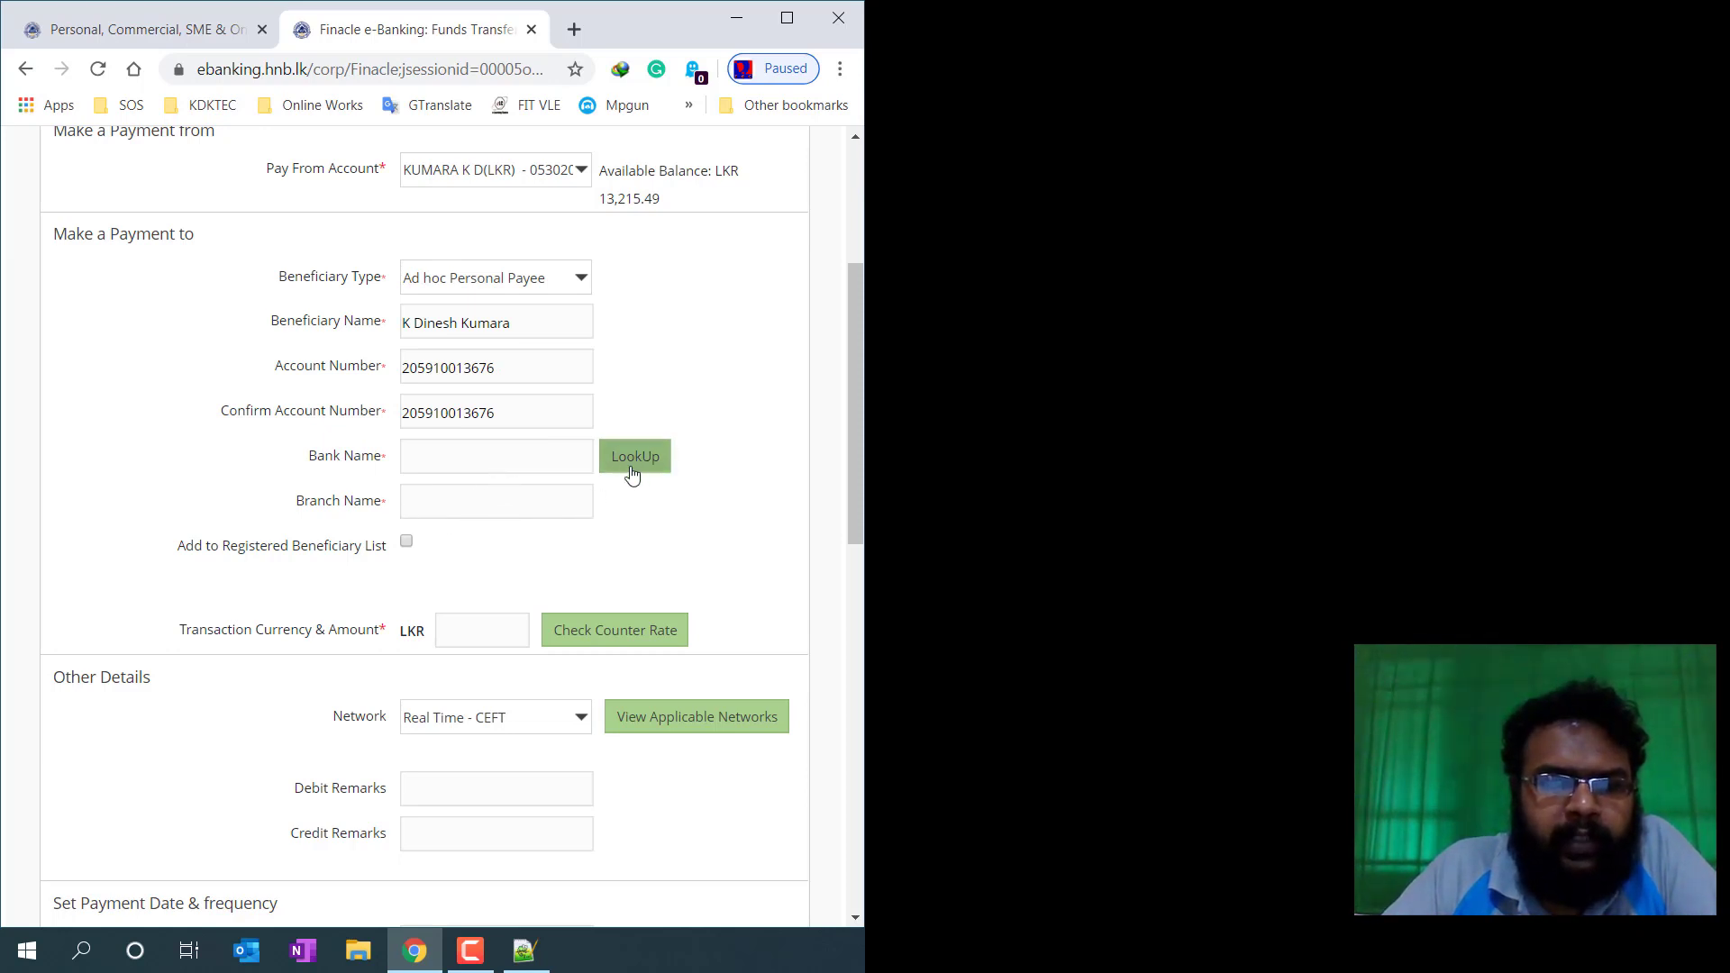
{"action": "left_click", "coordinate": [783, 19]}
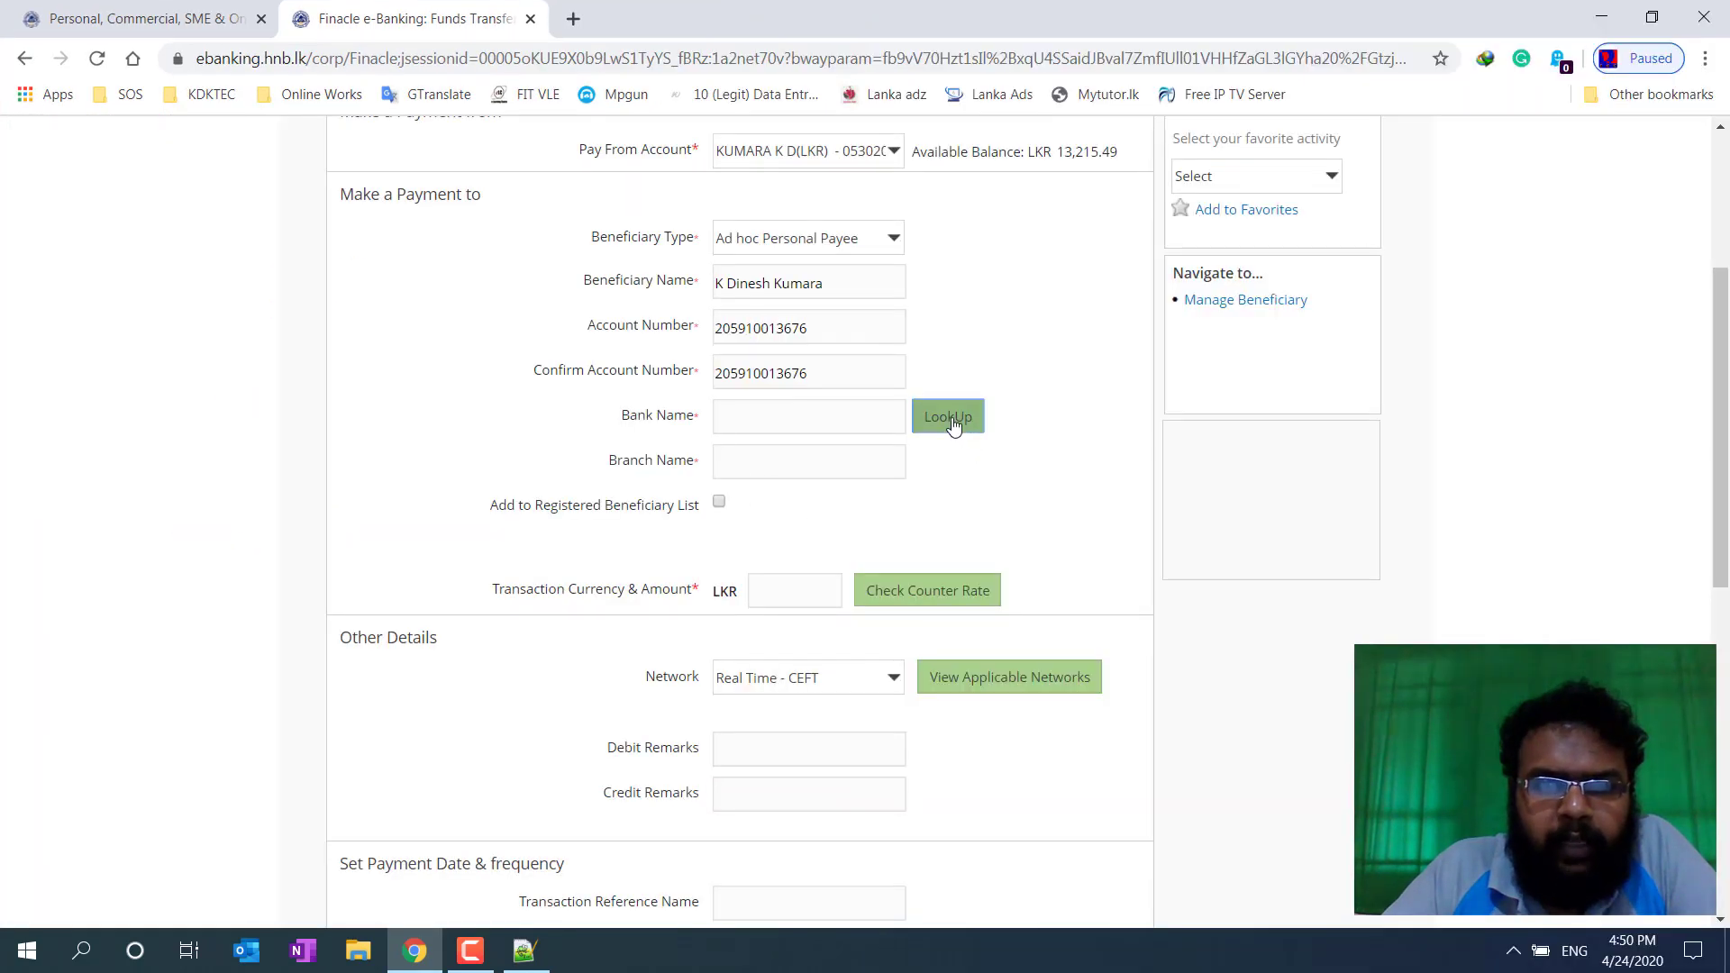
Look up bank 'pan', branch 'monaragala' and select the PABC-MONARAGALA branch of Pan Asia Banking Corporation.
{"action": "left_click", "coordinate": [951, 422]}
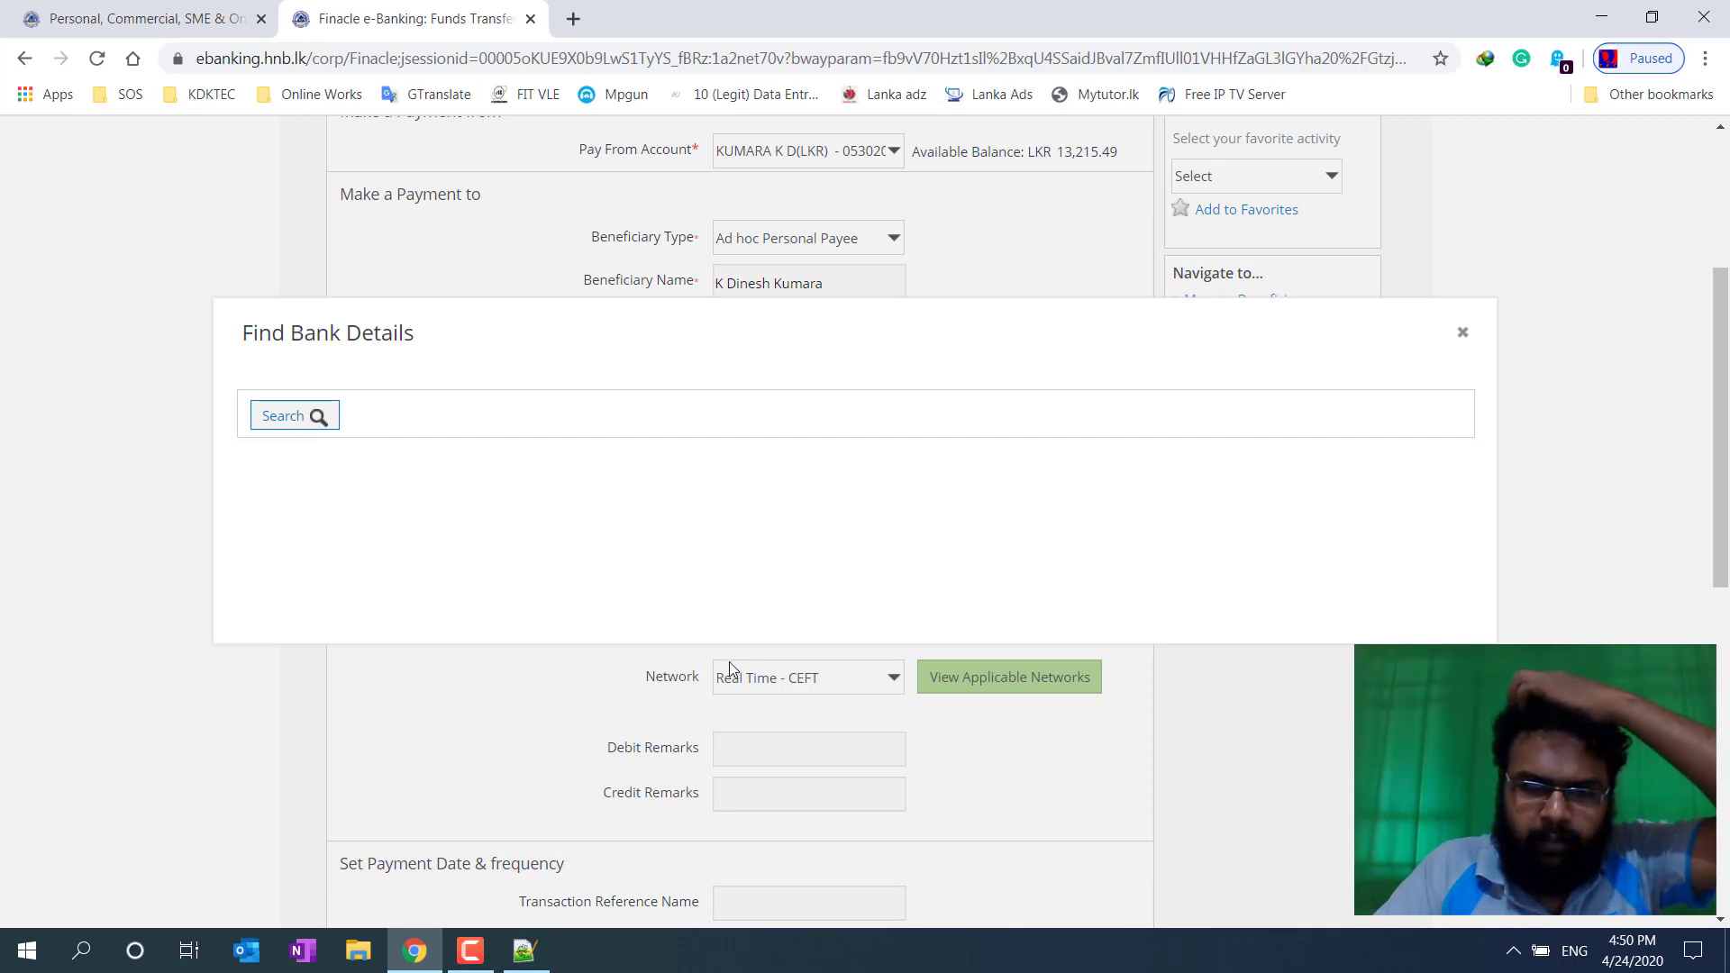
{"action": "left_click", "coordinate": [311, 417]}
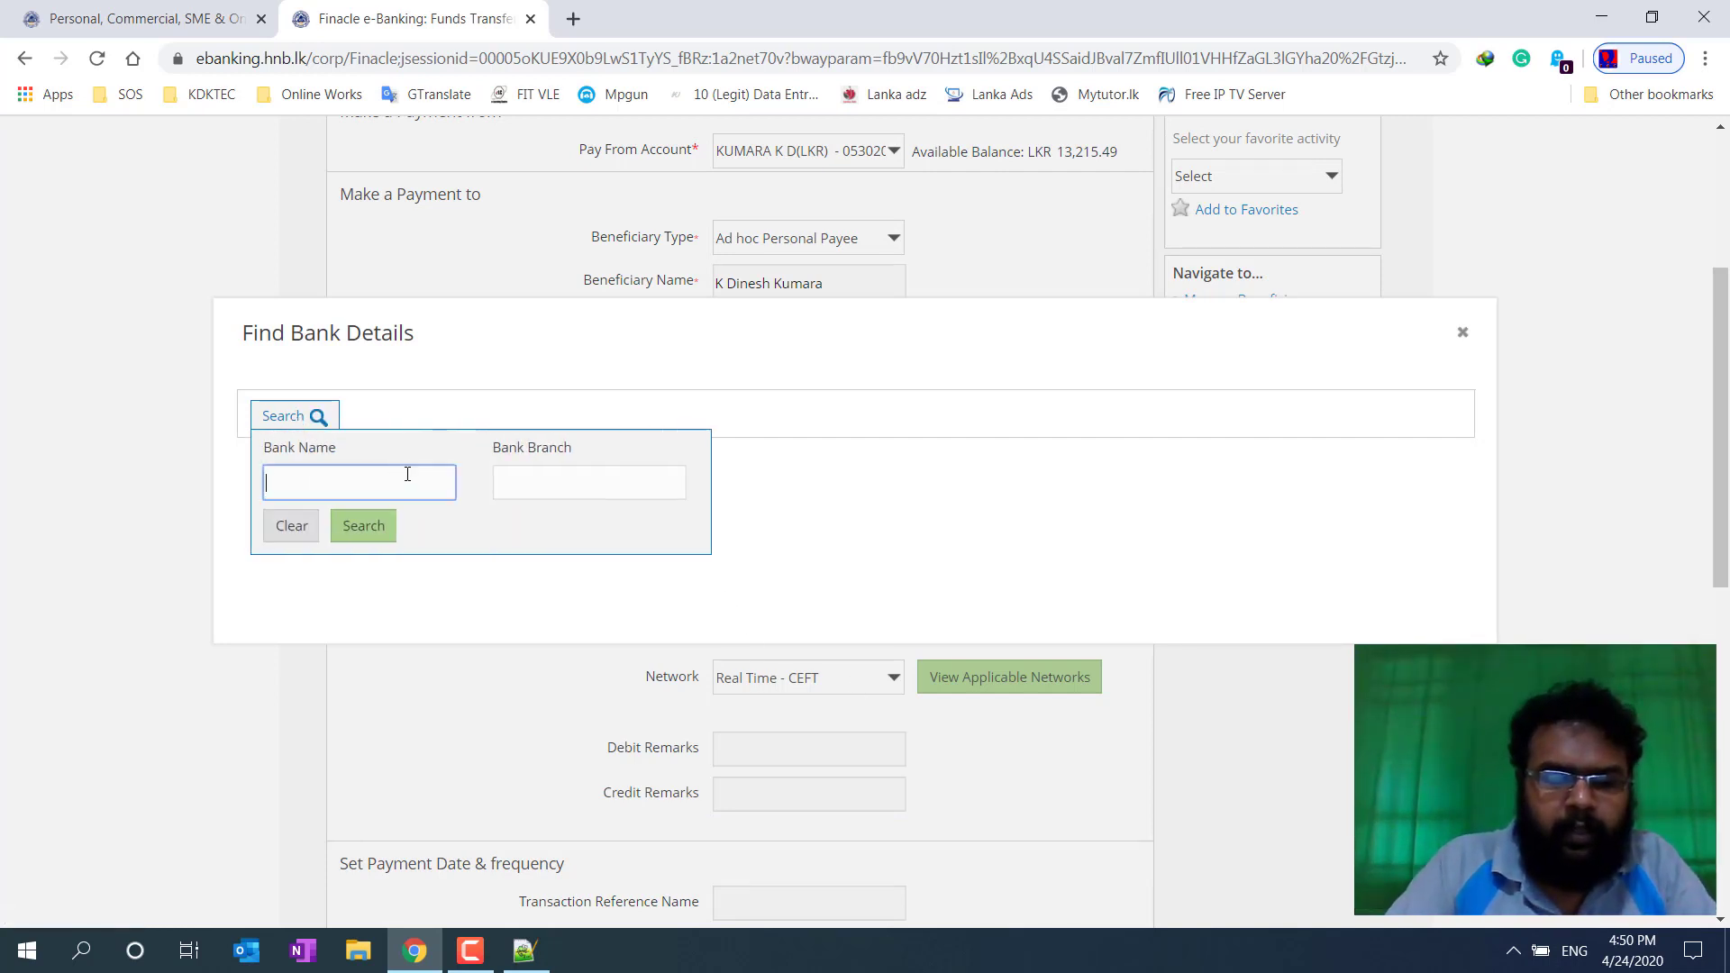
{"action": "type", "text": "pan"}
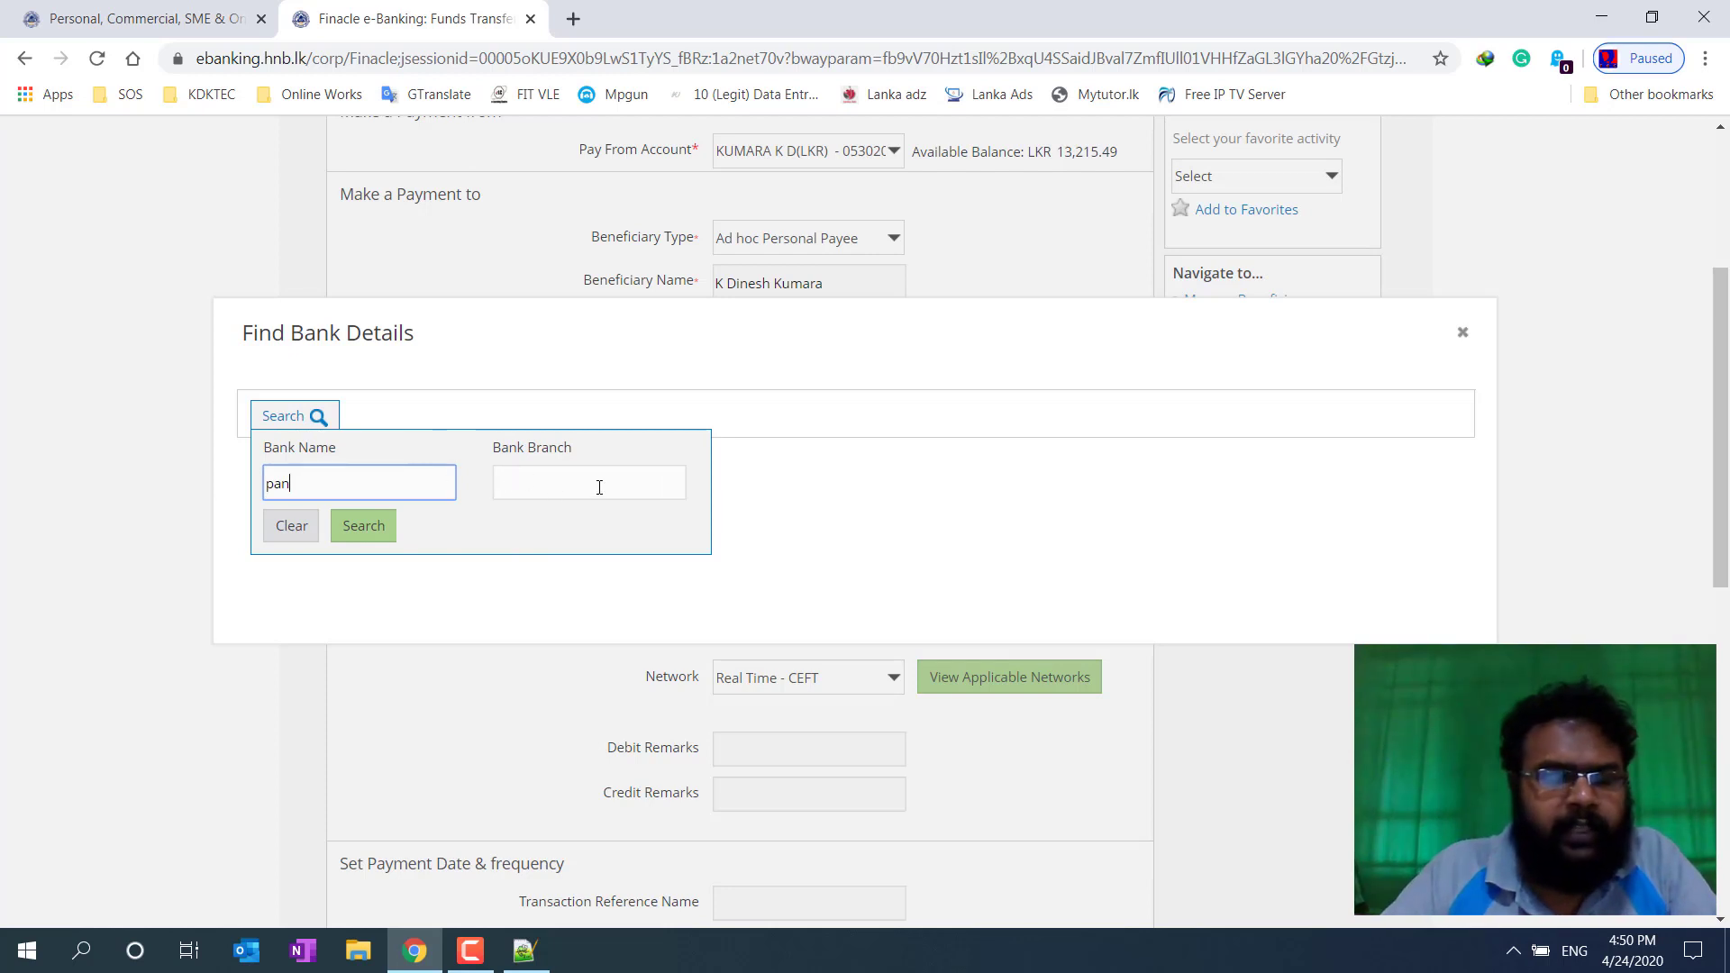
{"action": "left_click", "coordinate": [595, 485]}
{"action": "type", "text": "m"}
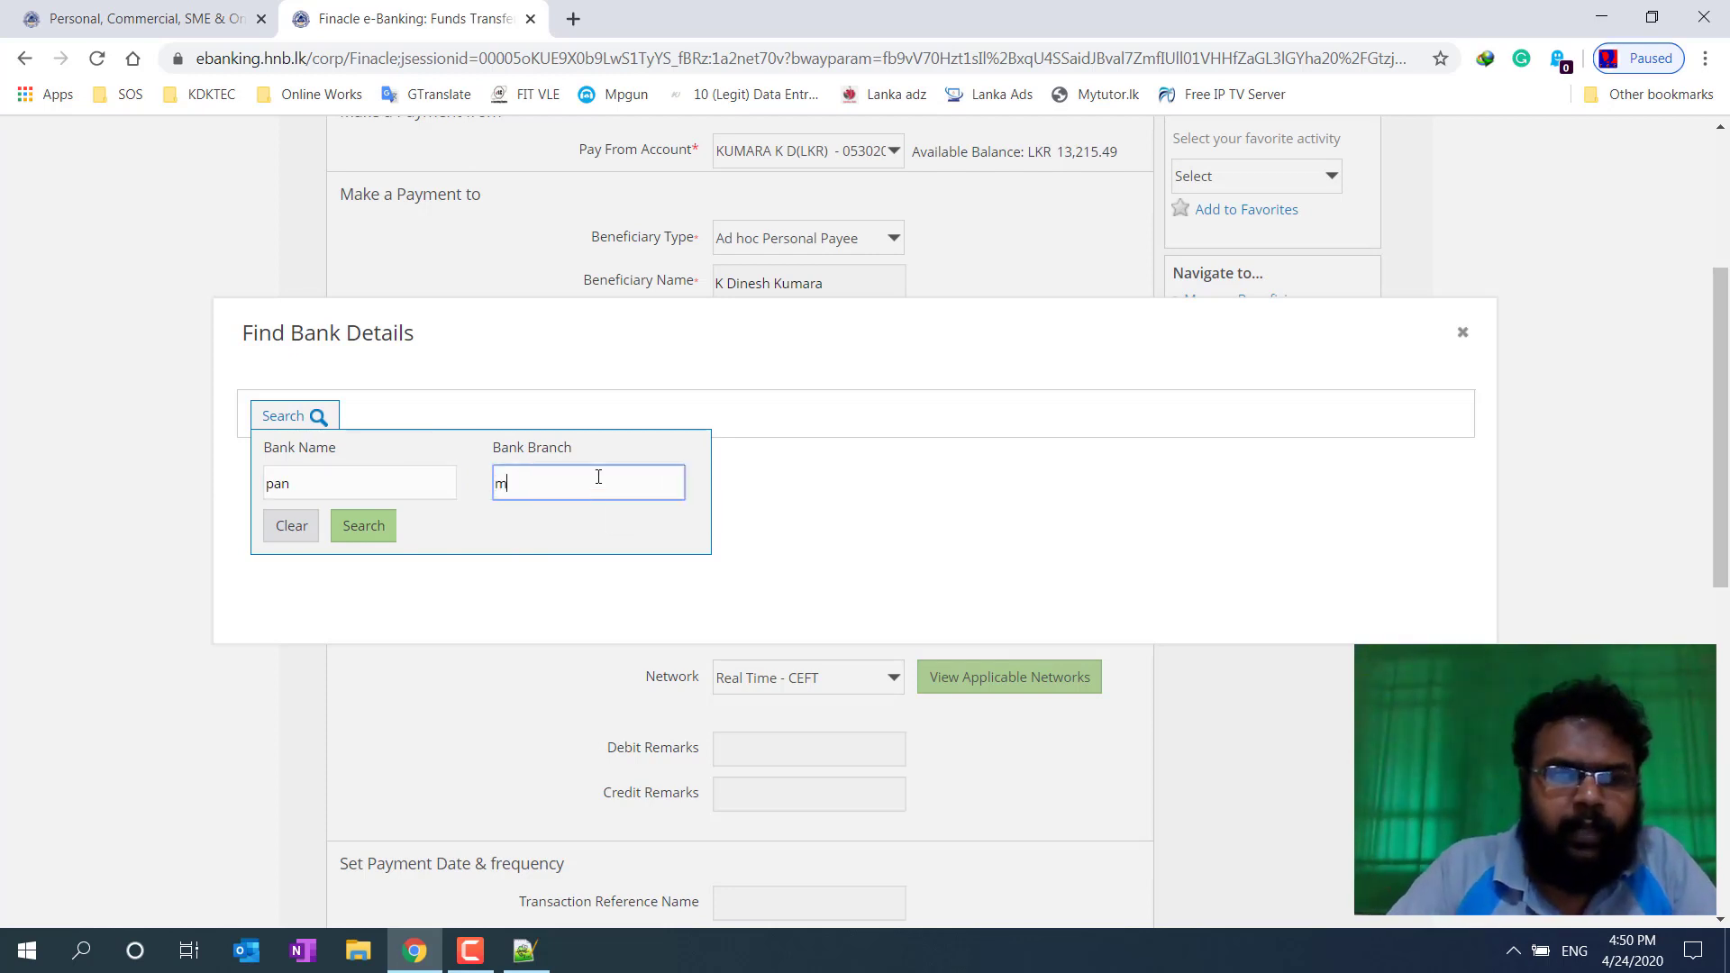
{"action": "type", "text": "onaraga"}
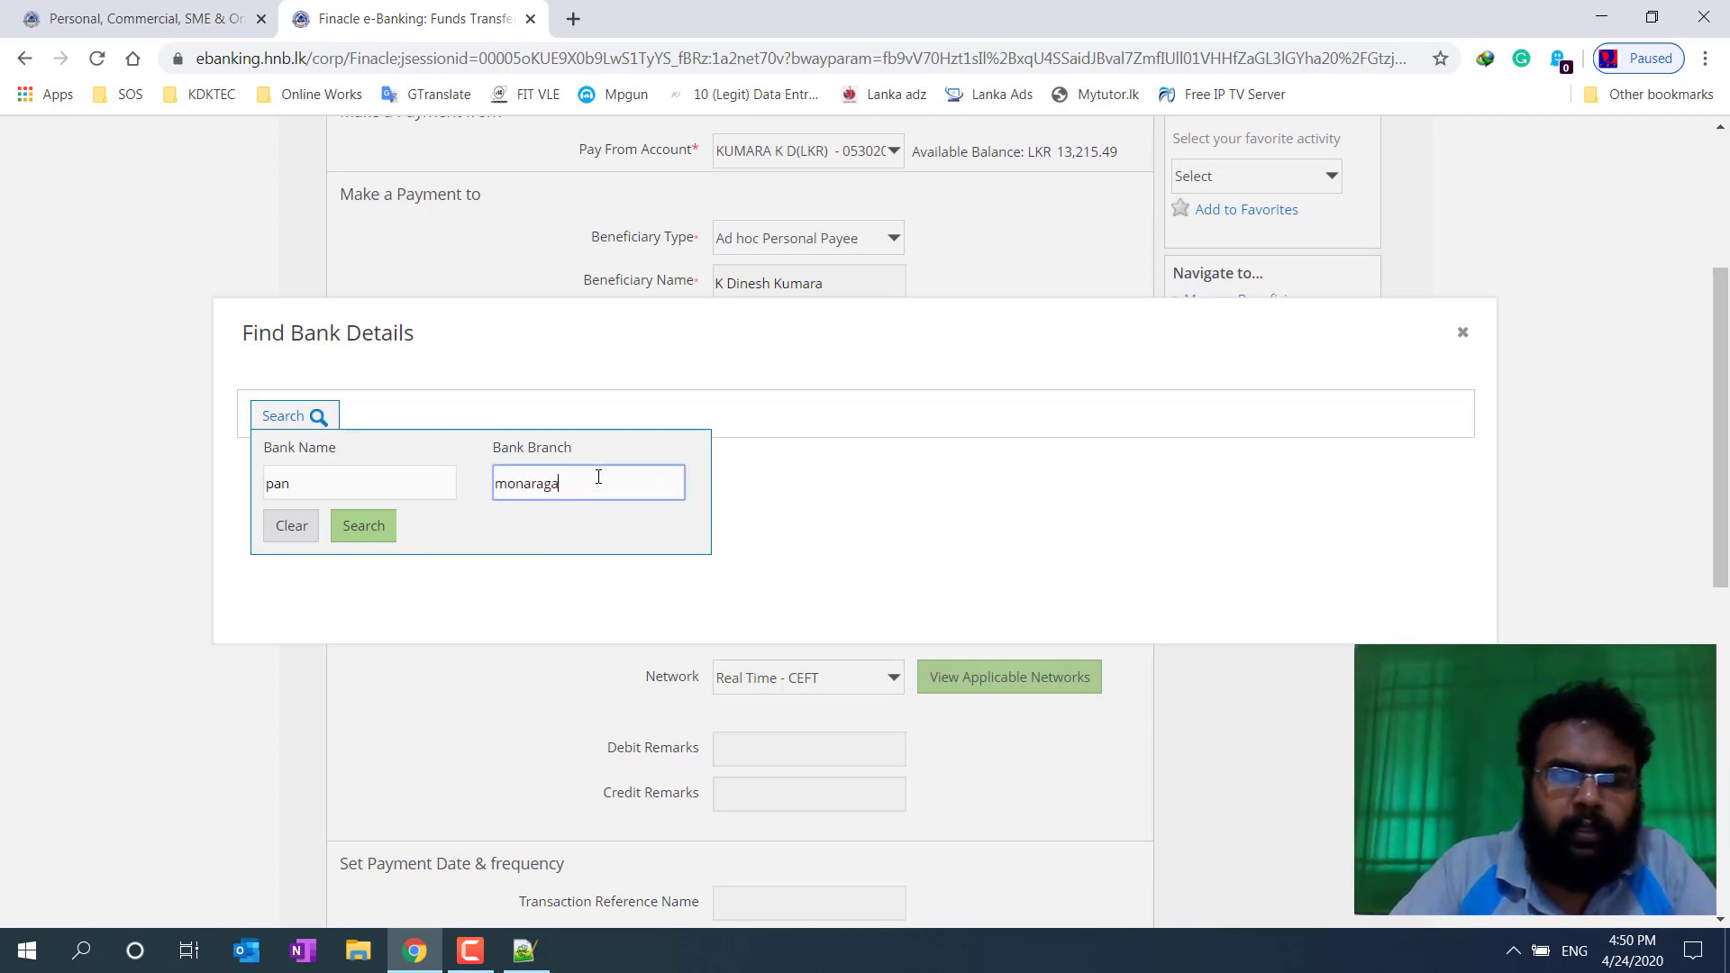
{"action": "type", "text": "la"}
{"action": "left_click", "coordinate": [378, 534]}
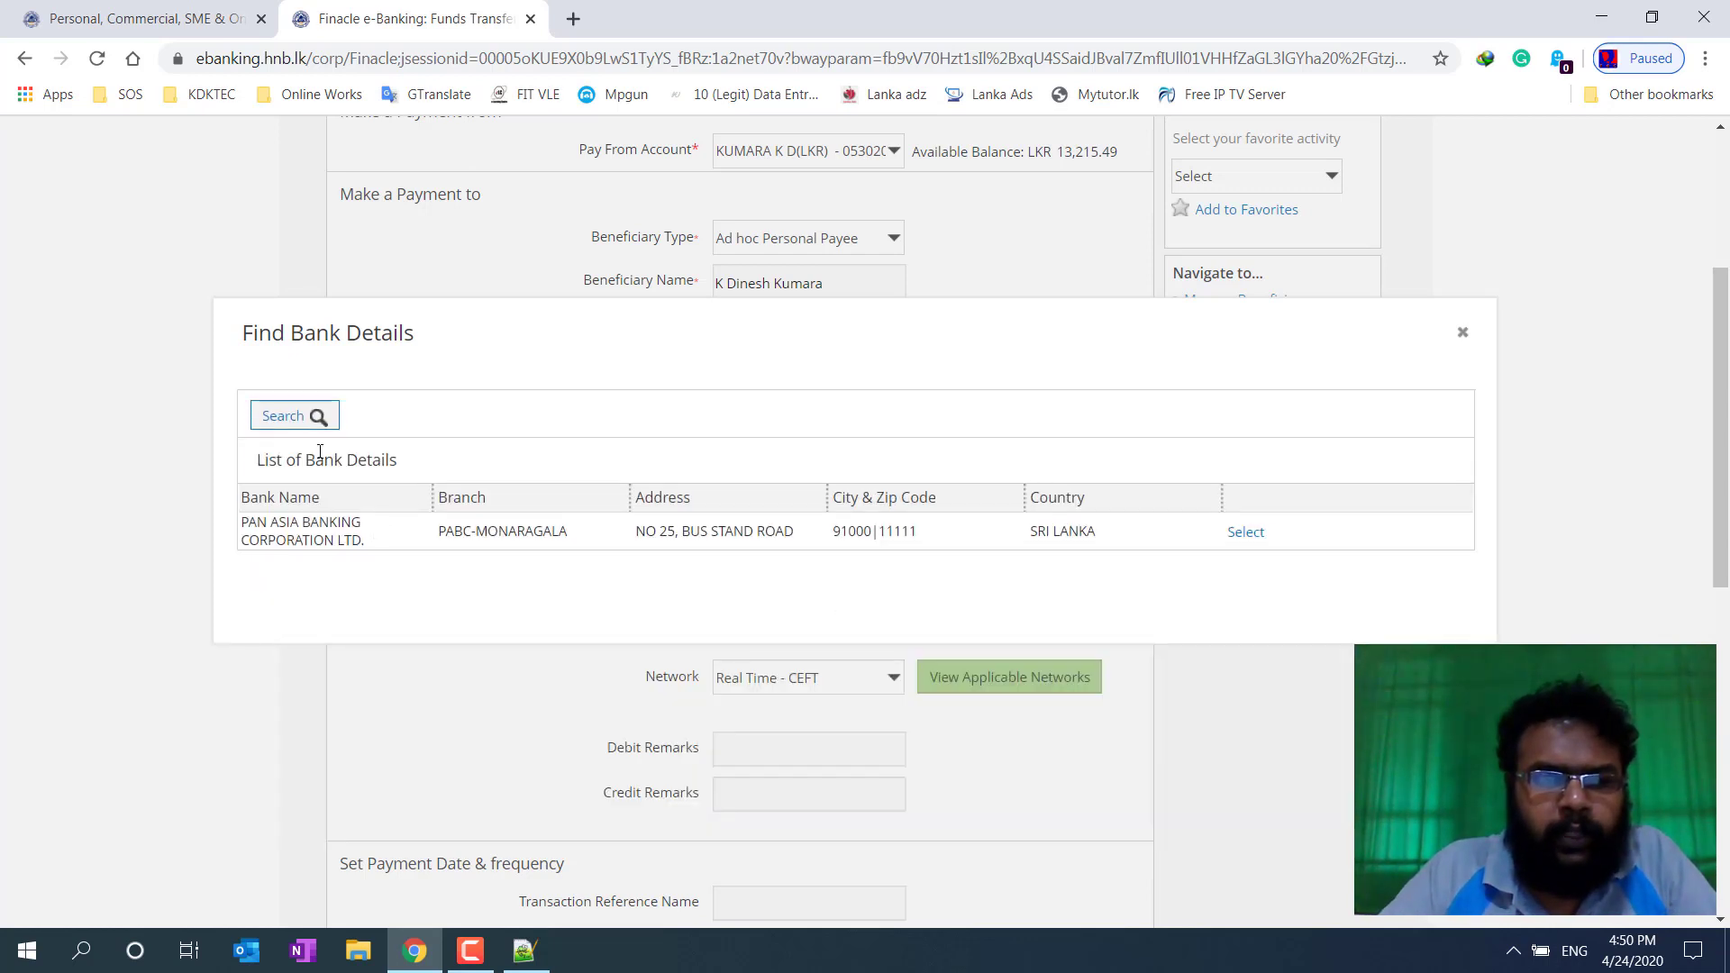
{"action": "left_click", "coordinate": [1248, 536]}
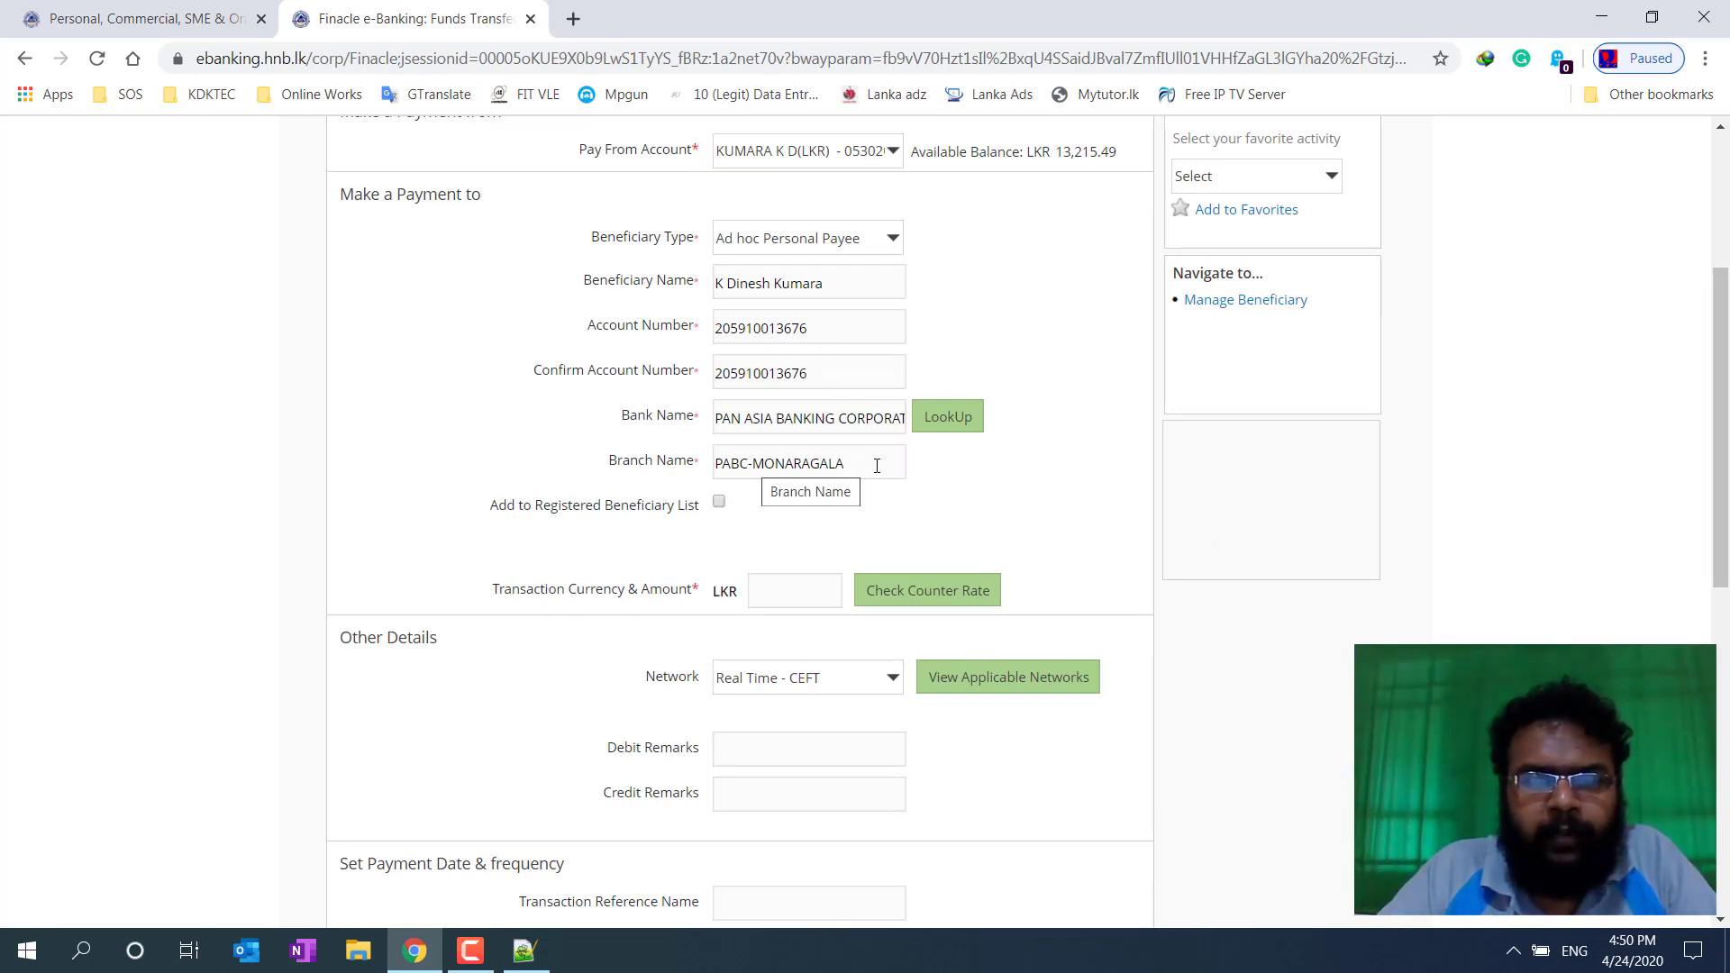
{"action": "scroll", "coordinate": [932, 479], "scroll_direction": "down", "scroll_amount": 1}
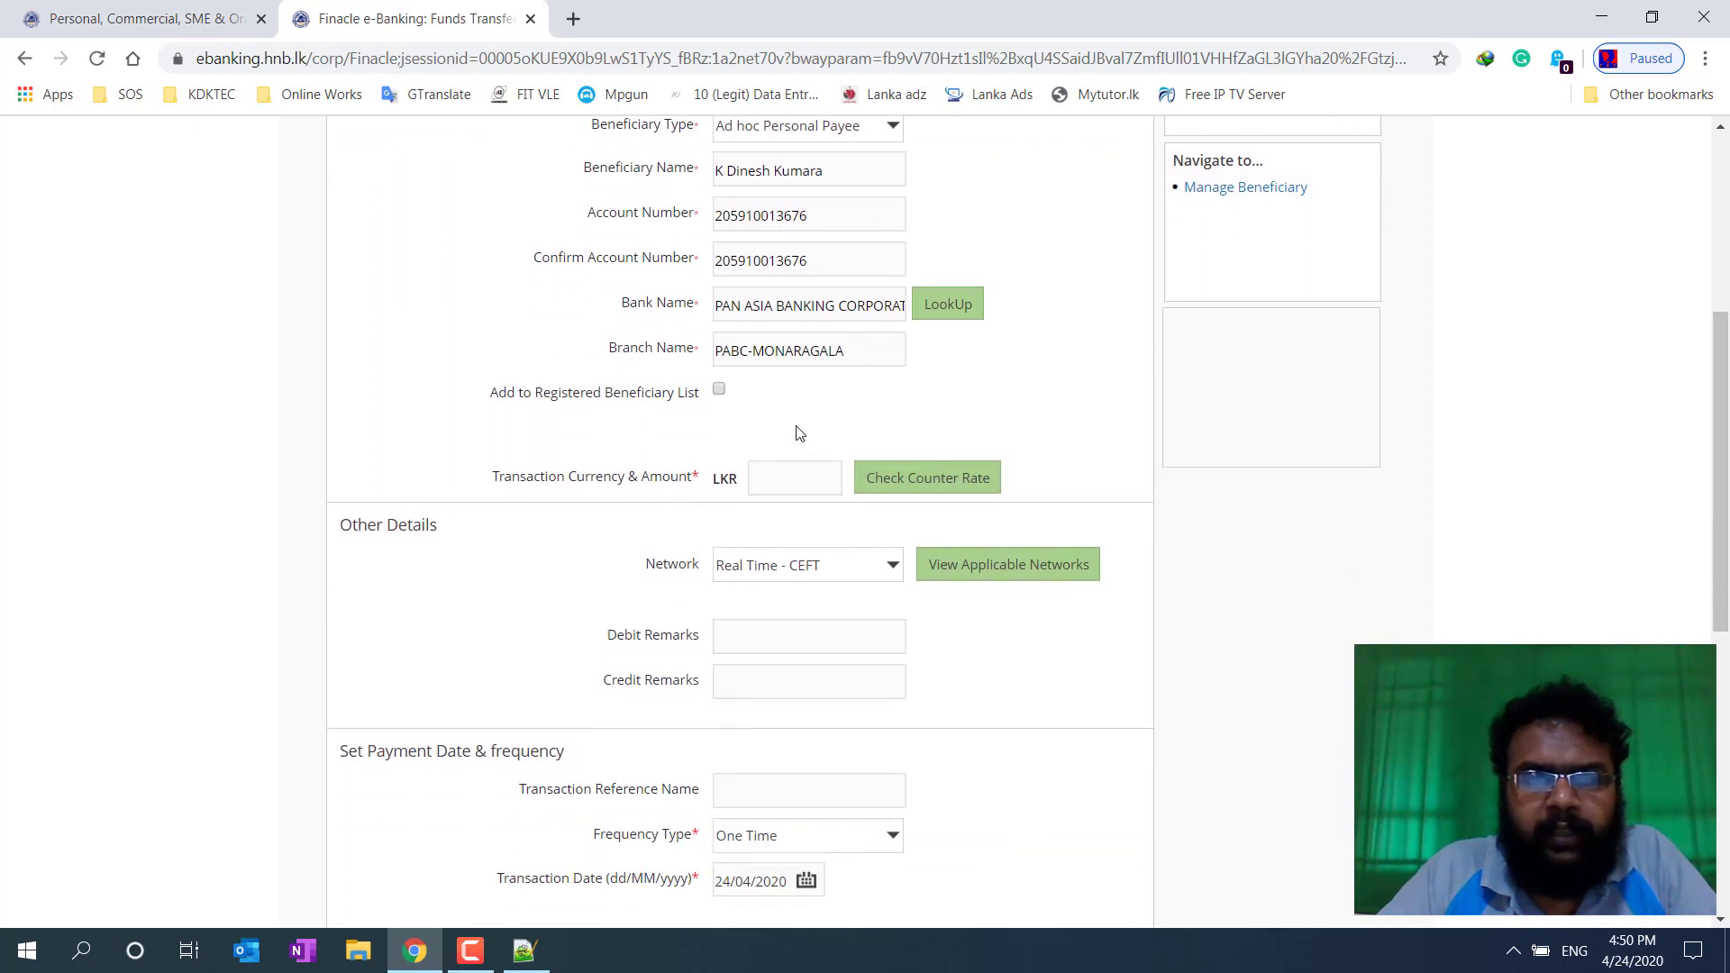
{"action": "scroll", "coordinate": [799, 433], "scroll_direction": "up", "scroll_amount": 1}
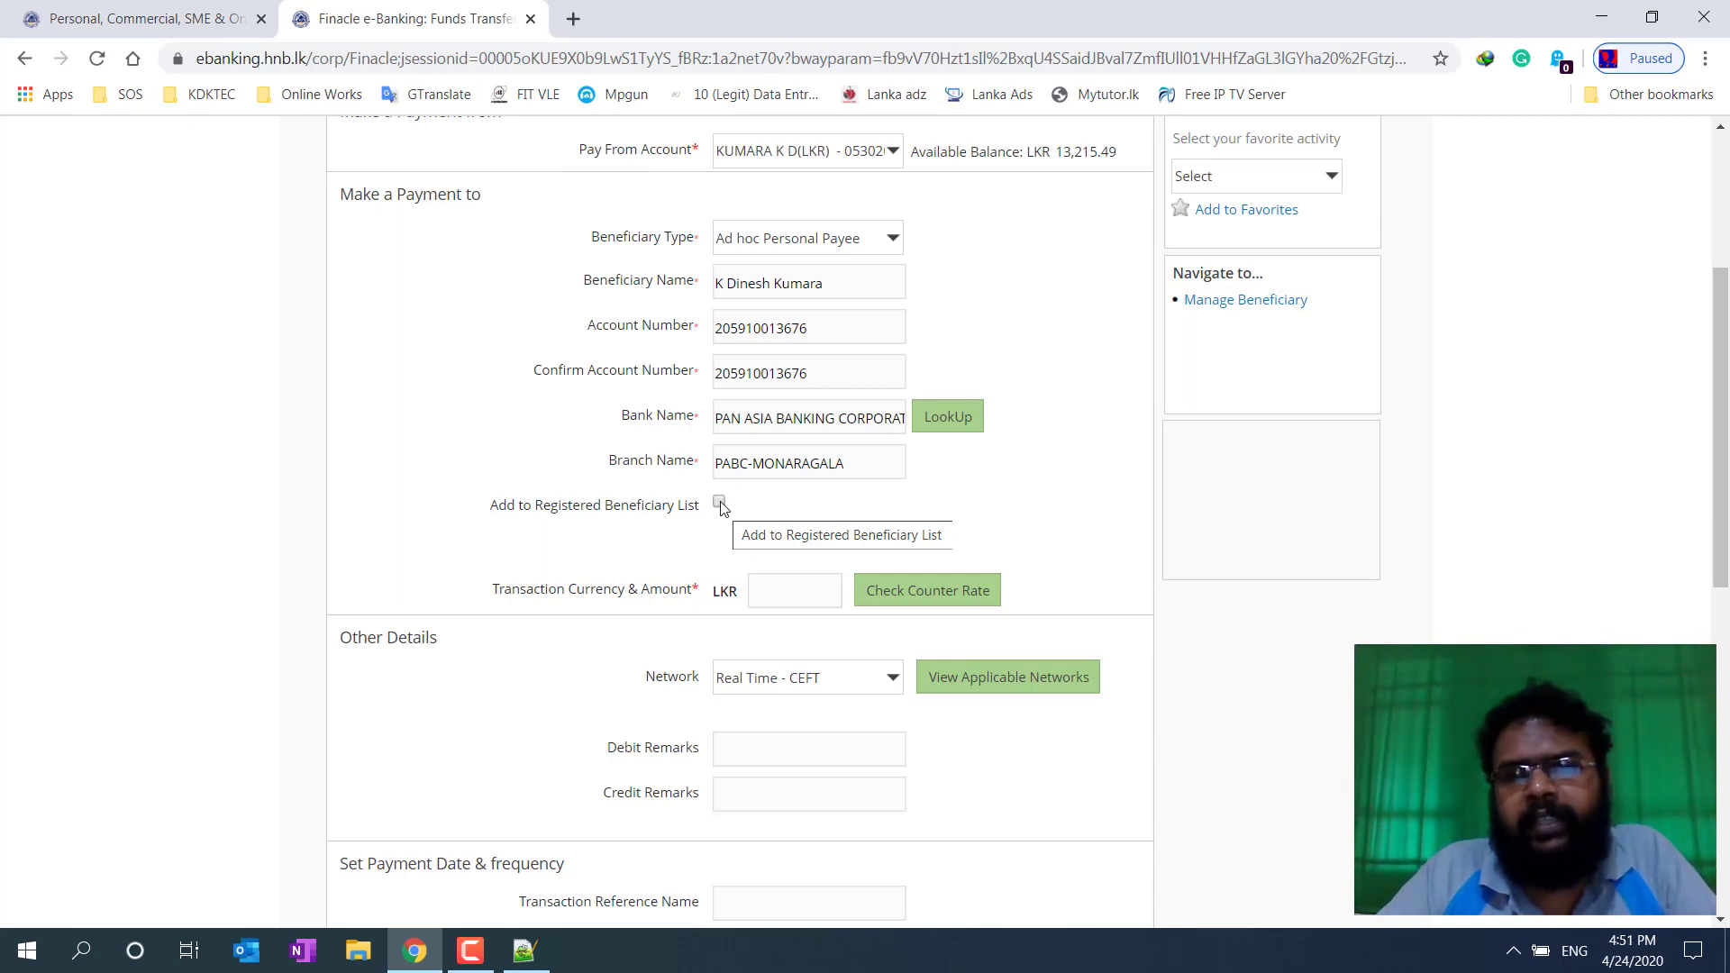
{"action": "left_click", "coordinate": [894, 238]}
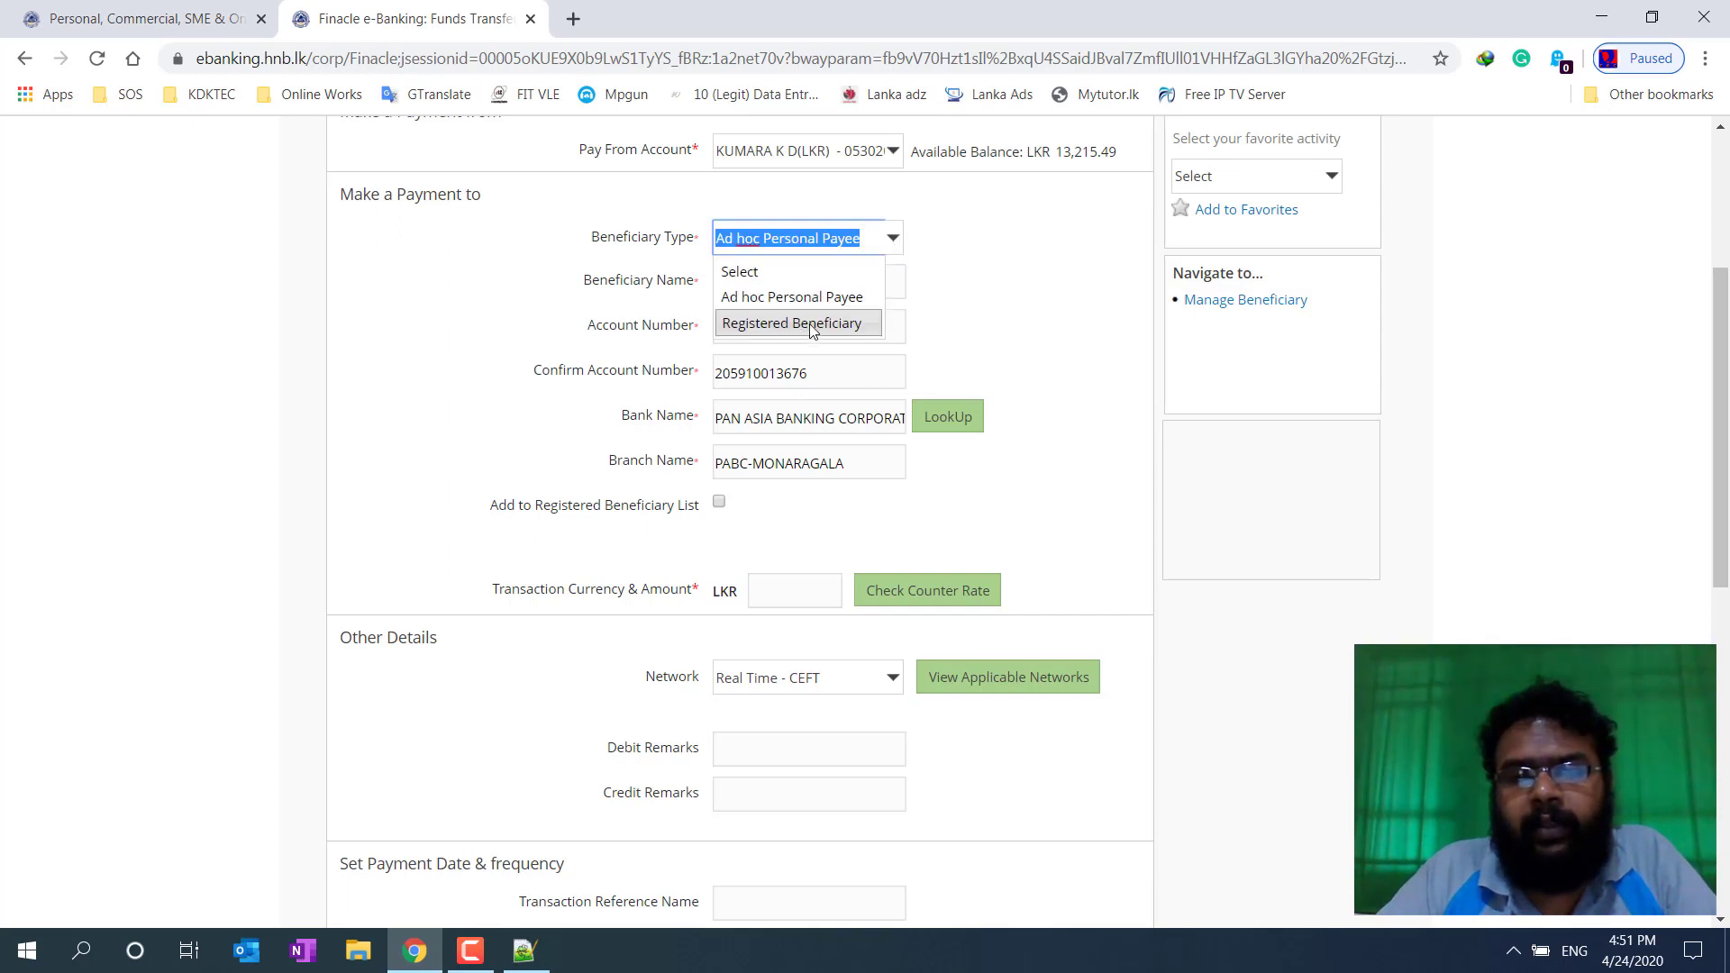
{"action": "left_click", "coordinate": [973, 270]}
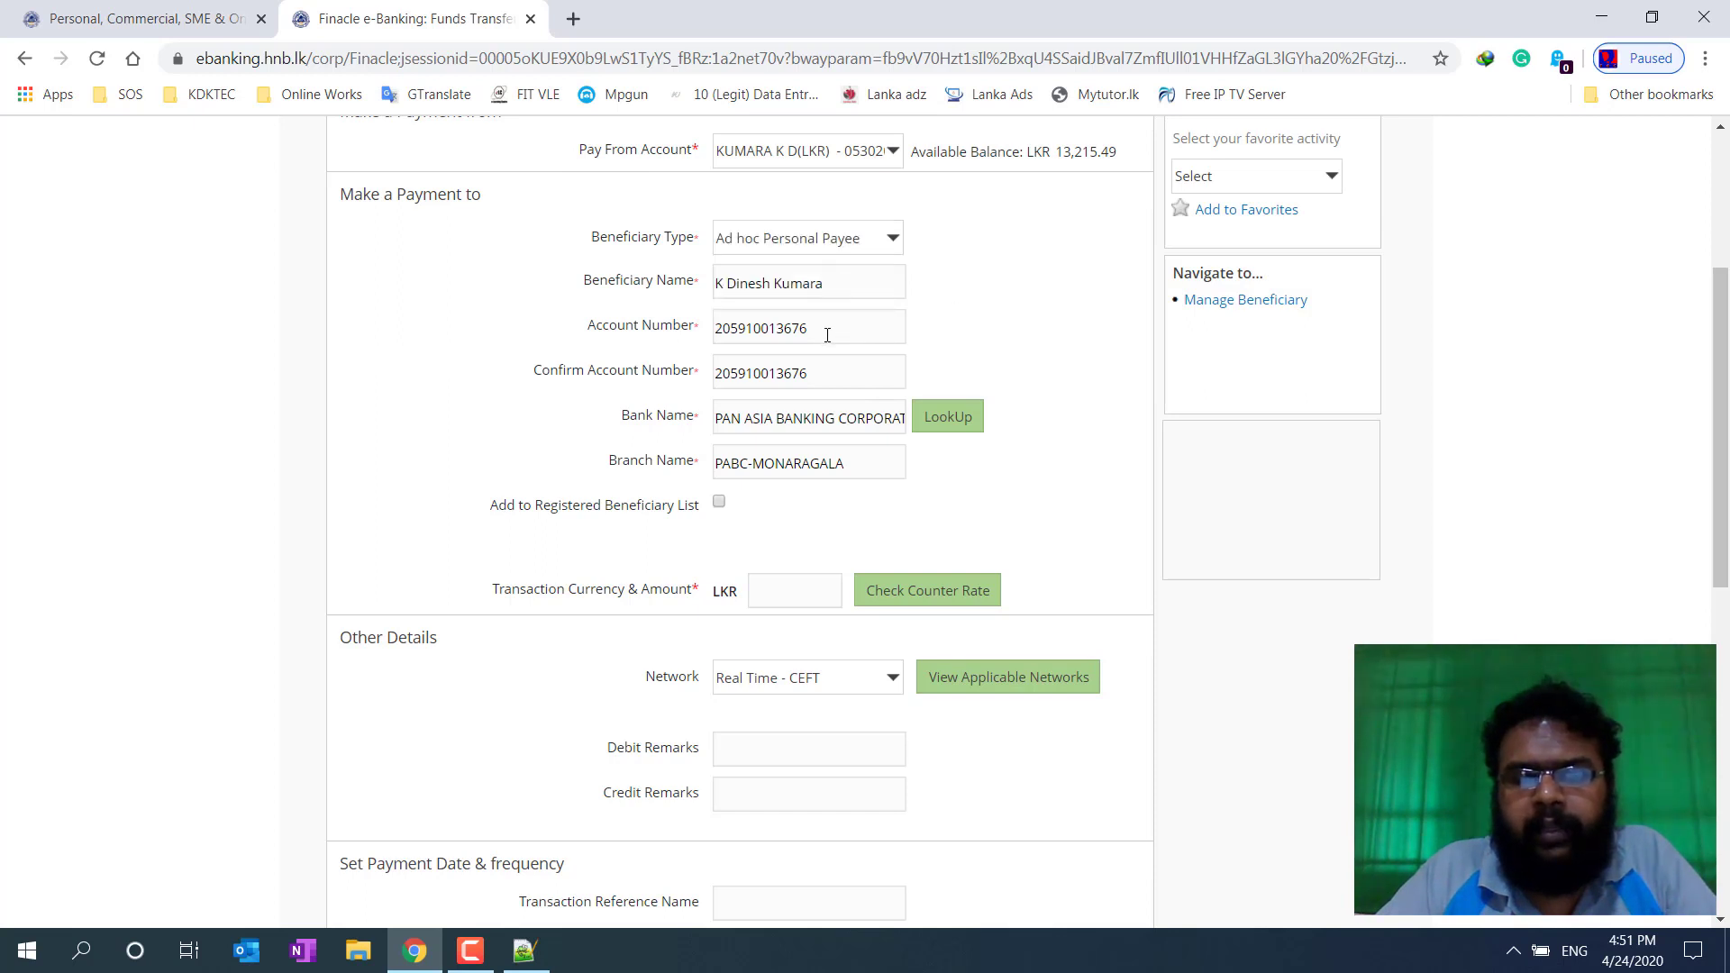
{"action": "left_click", "coordinate": [889, 240]}
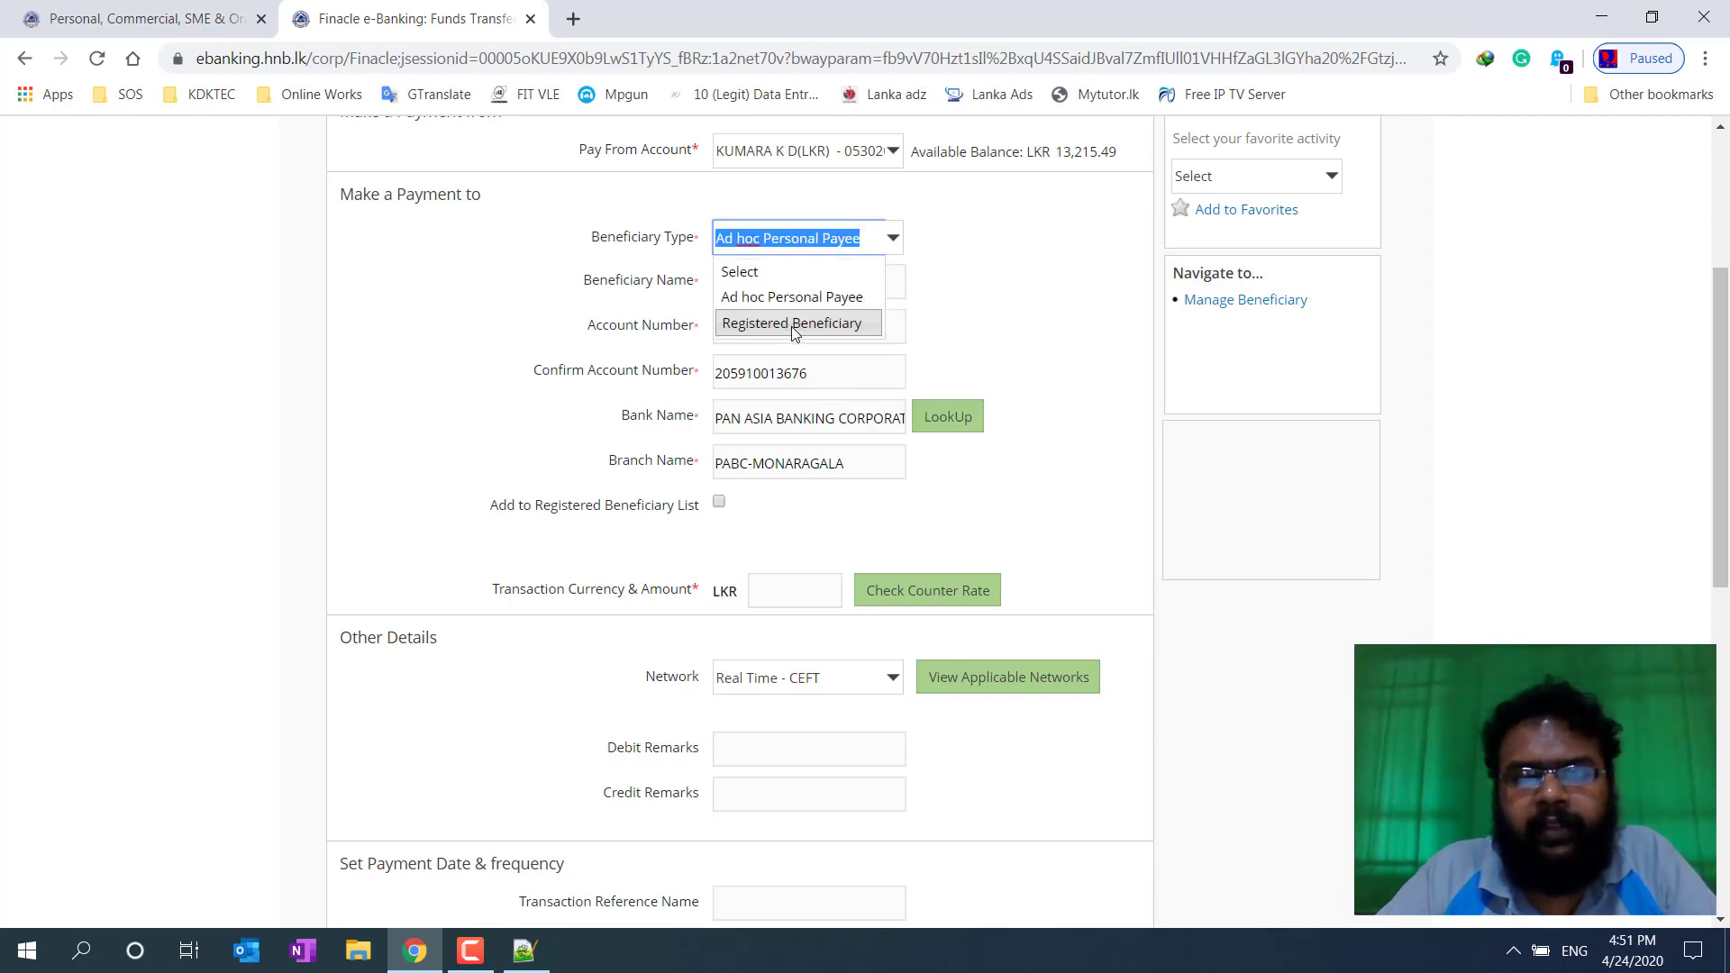
{"action": "left_click", "coordinate": [997, 317]}
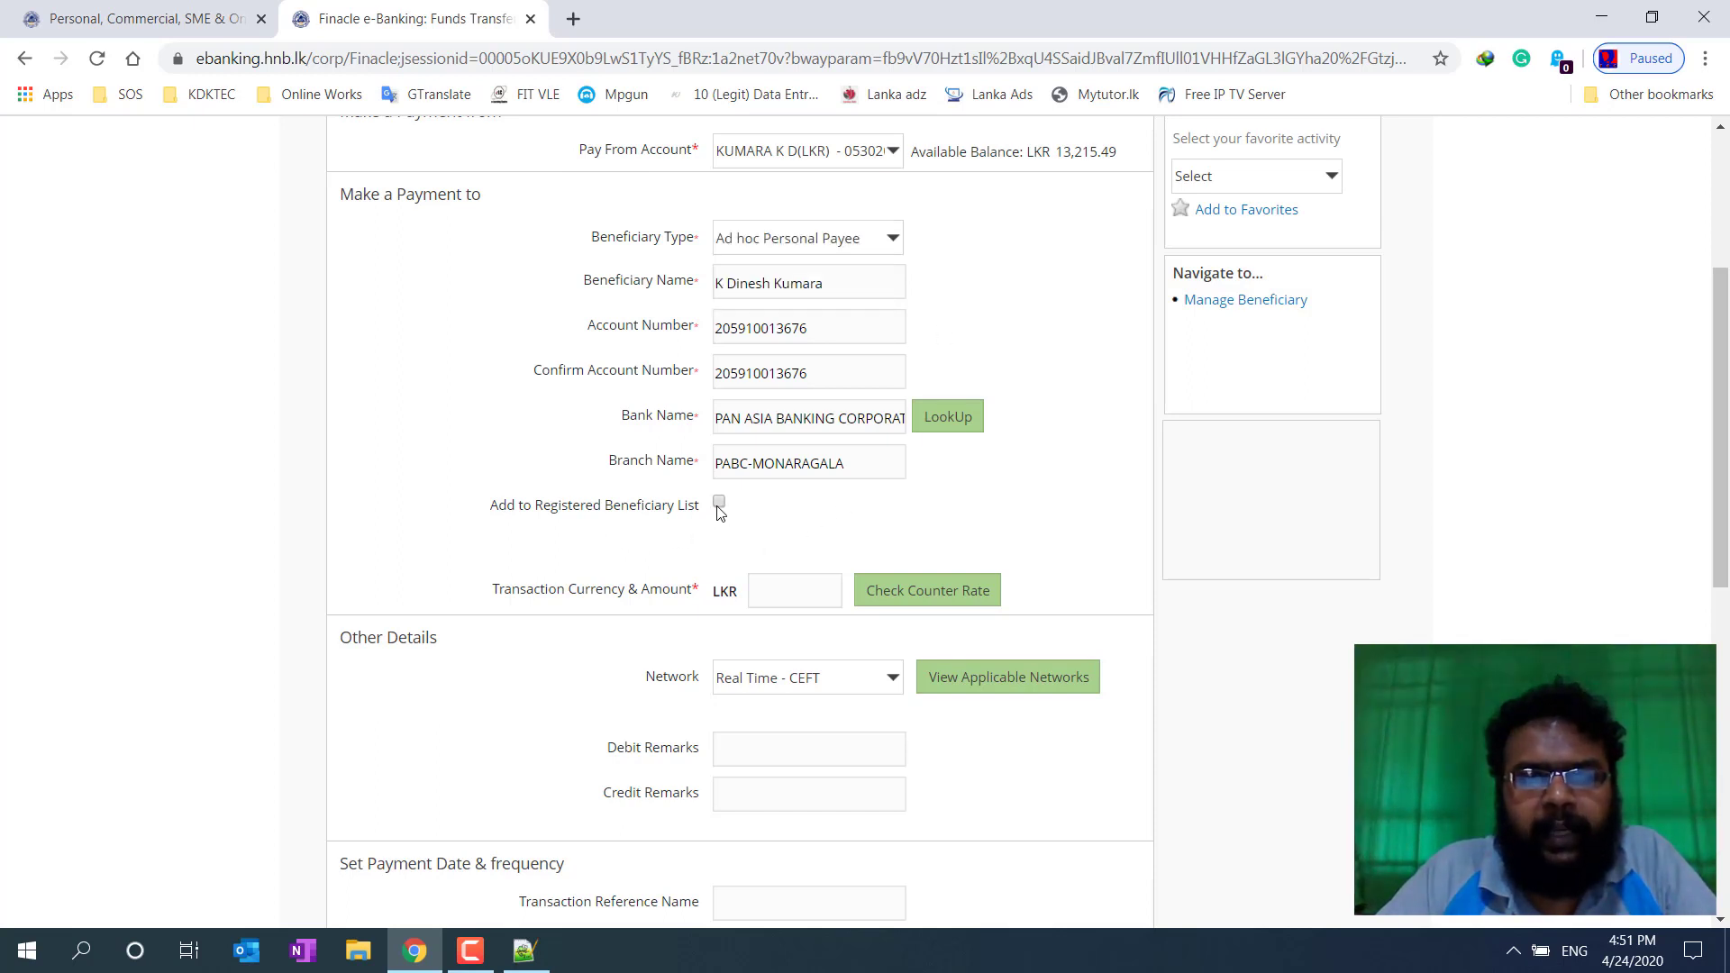
{"action": "scroll", "coordinate": [721, 500], "scroll_direction": "down", "scroll_amount": 1}
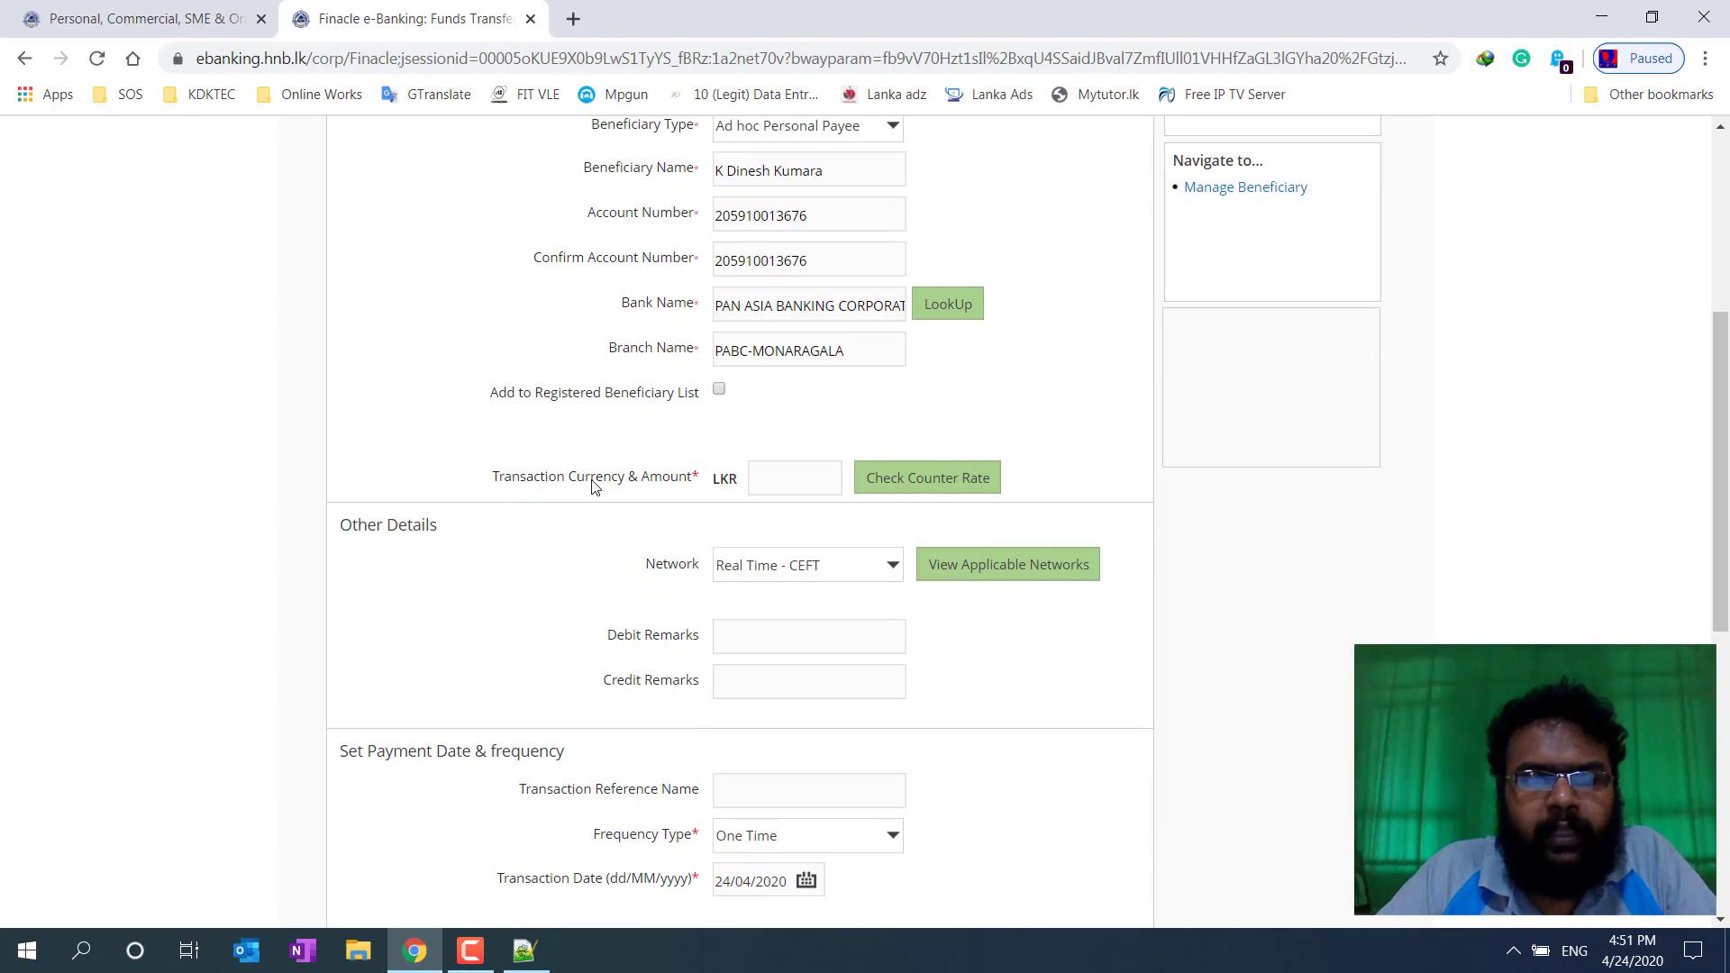
{"action": "left_click", "coordinate": [799, 479]}
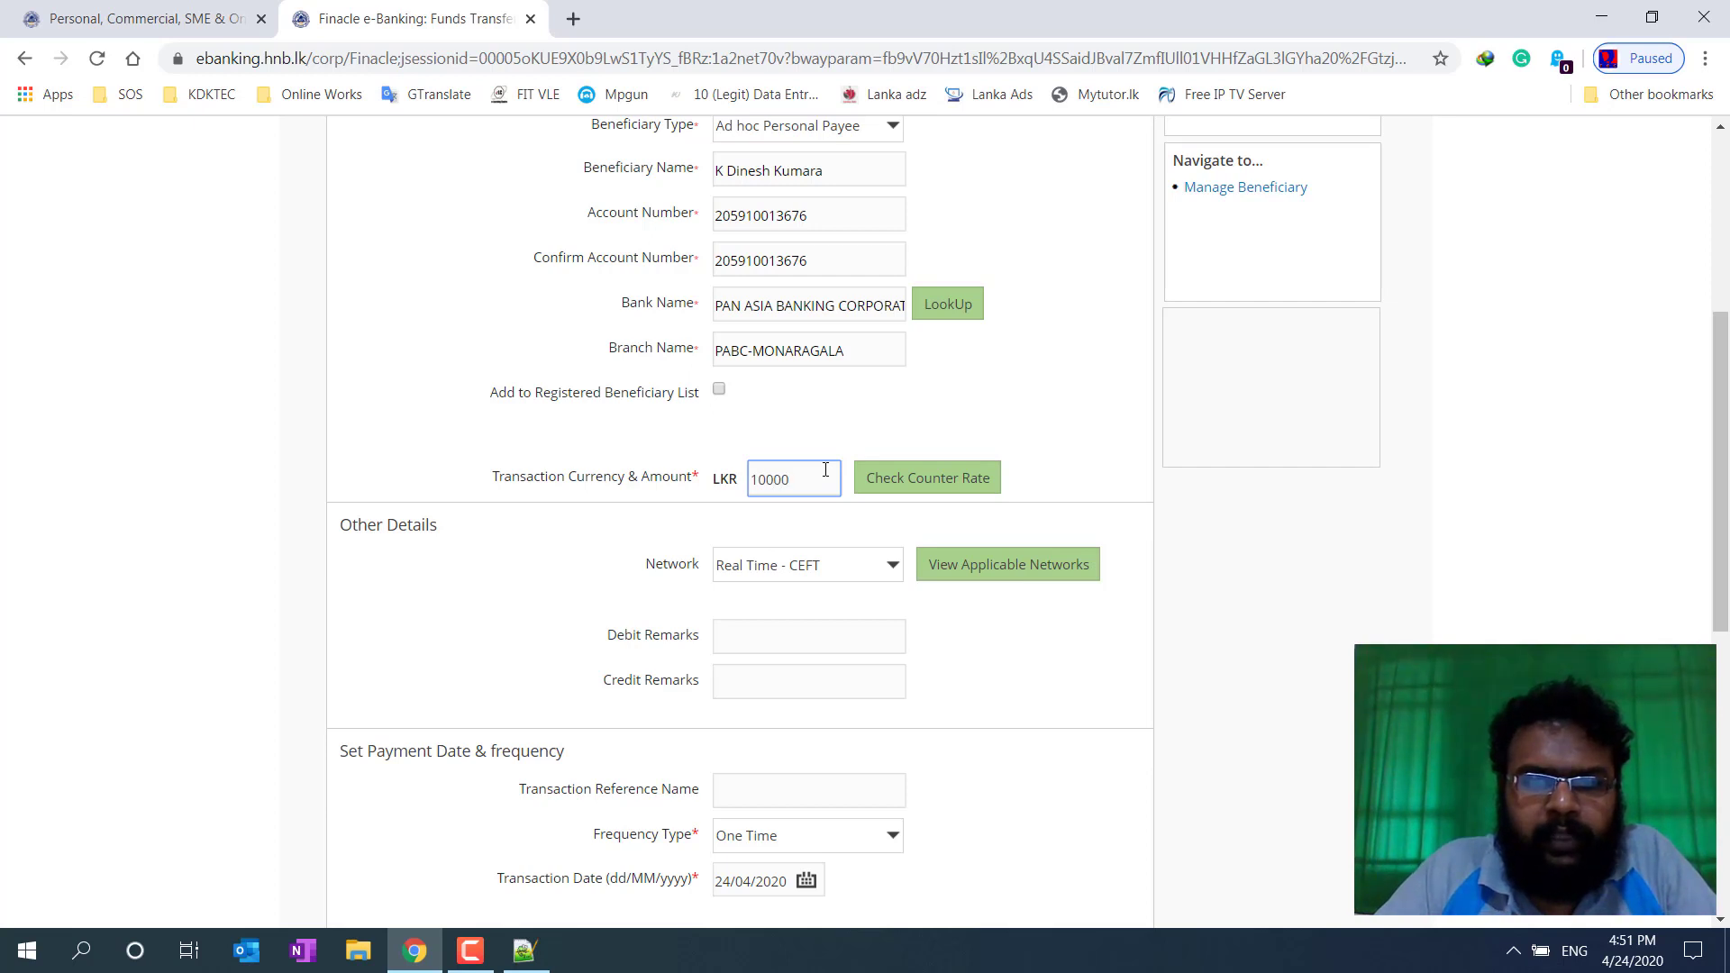
{"action": "scroll", "coordinate": [1045, 440], "scroll_direction": "down", "scroll_amount": 1}
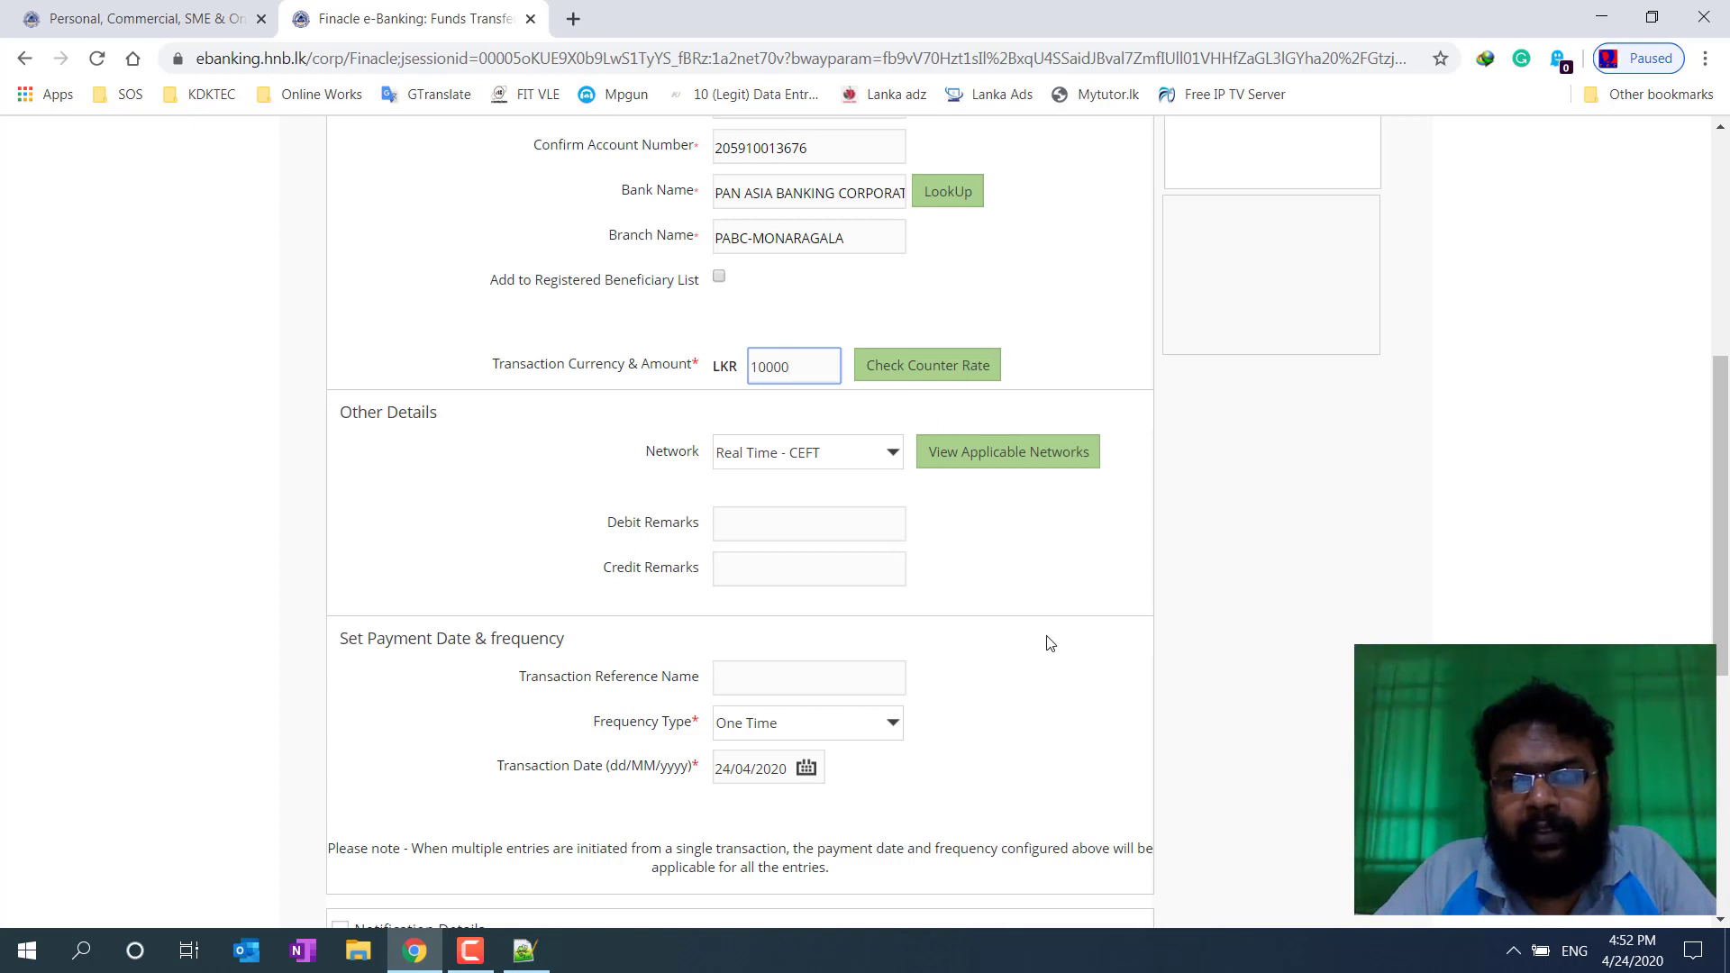
{"action": "left_click", "coordinate": [1055, 582]}
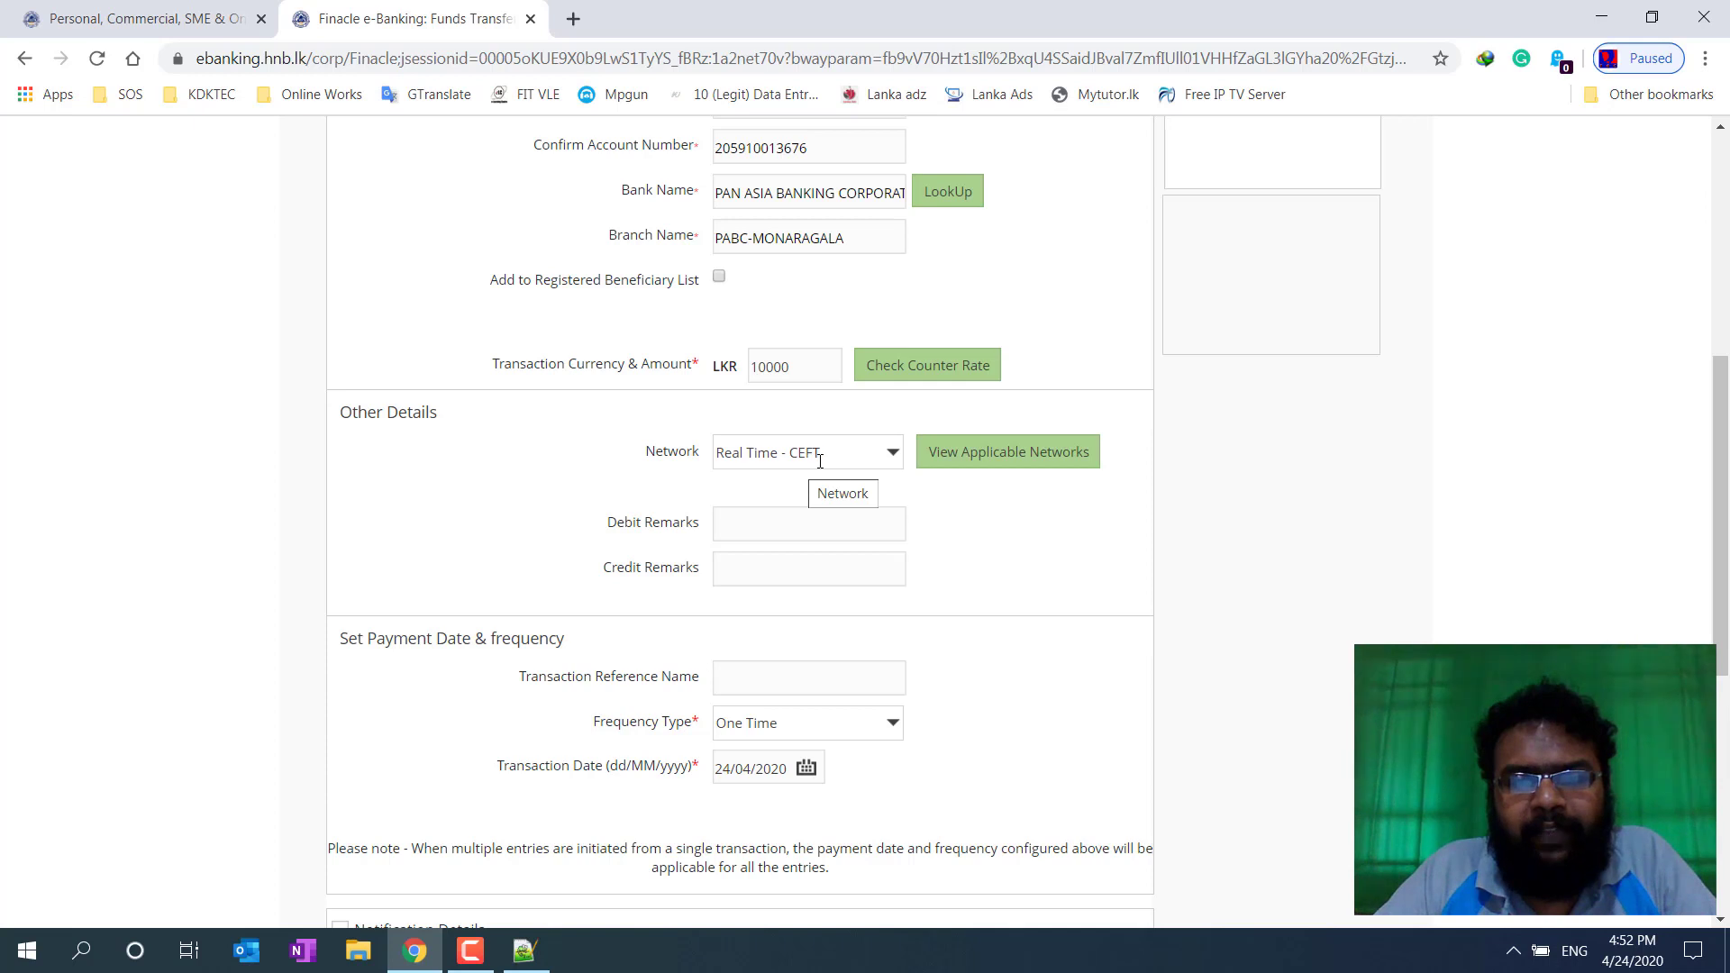
{"action": "left_click", "coordinate": [889, 457]}
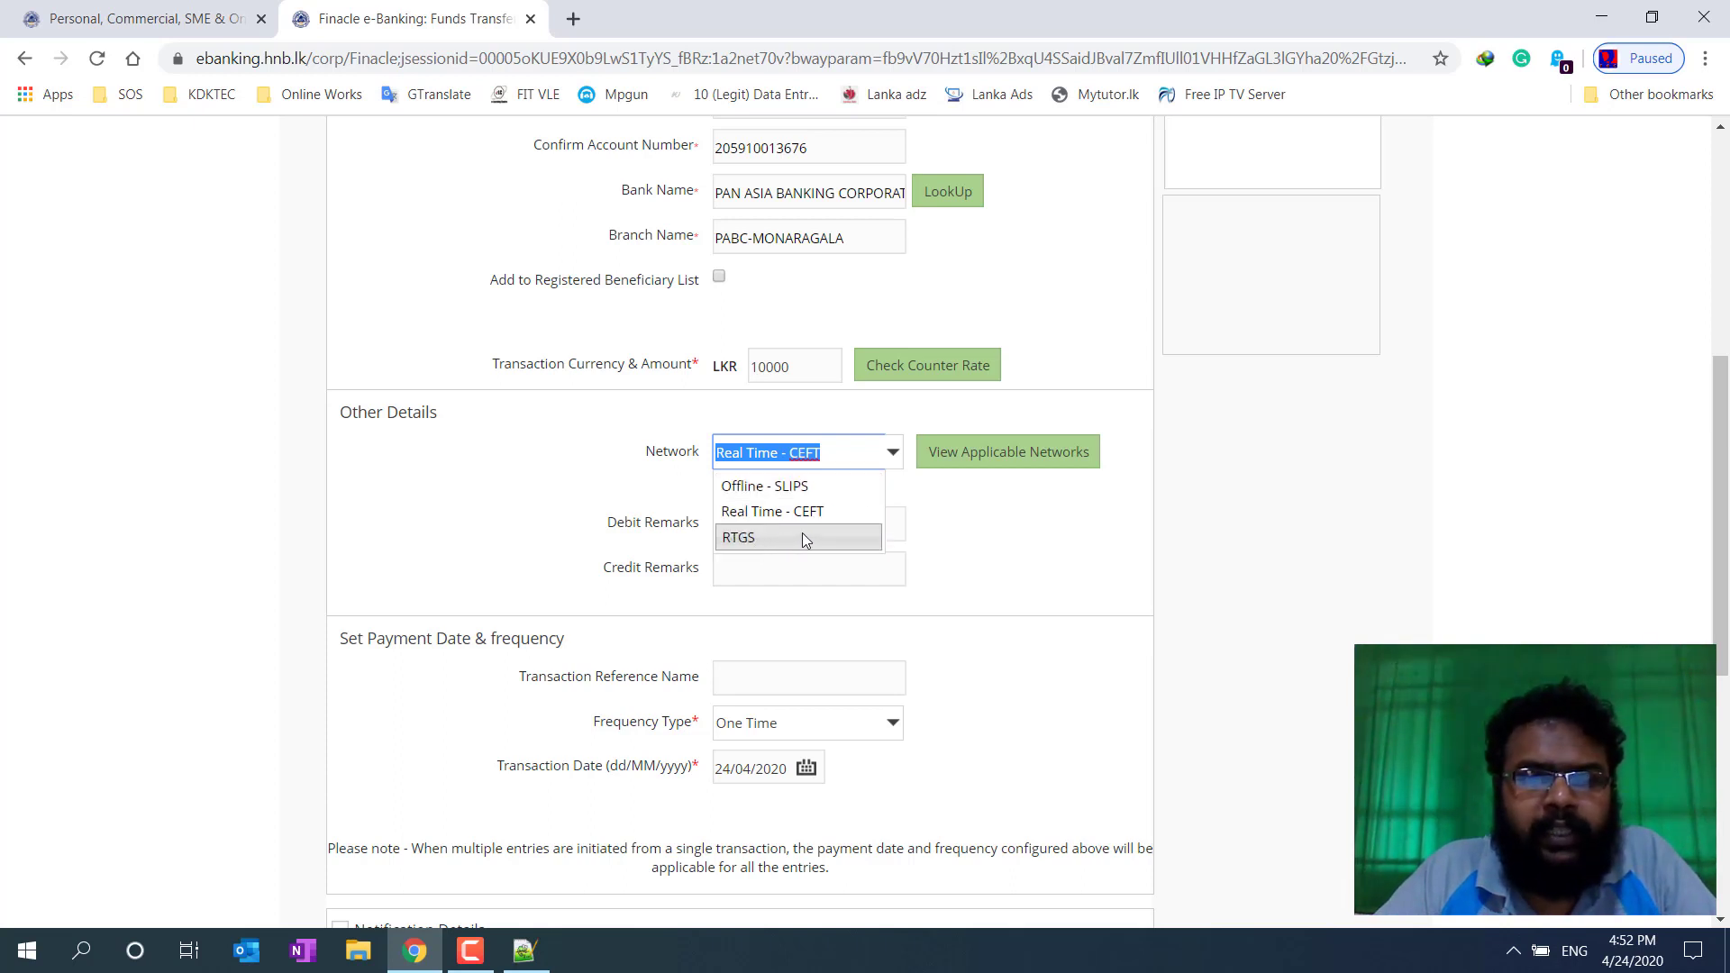
{"action": "left_click", "coordinate": [994, 512]}
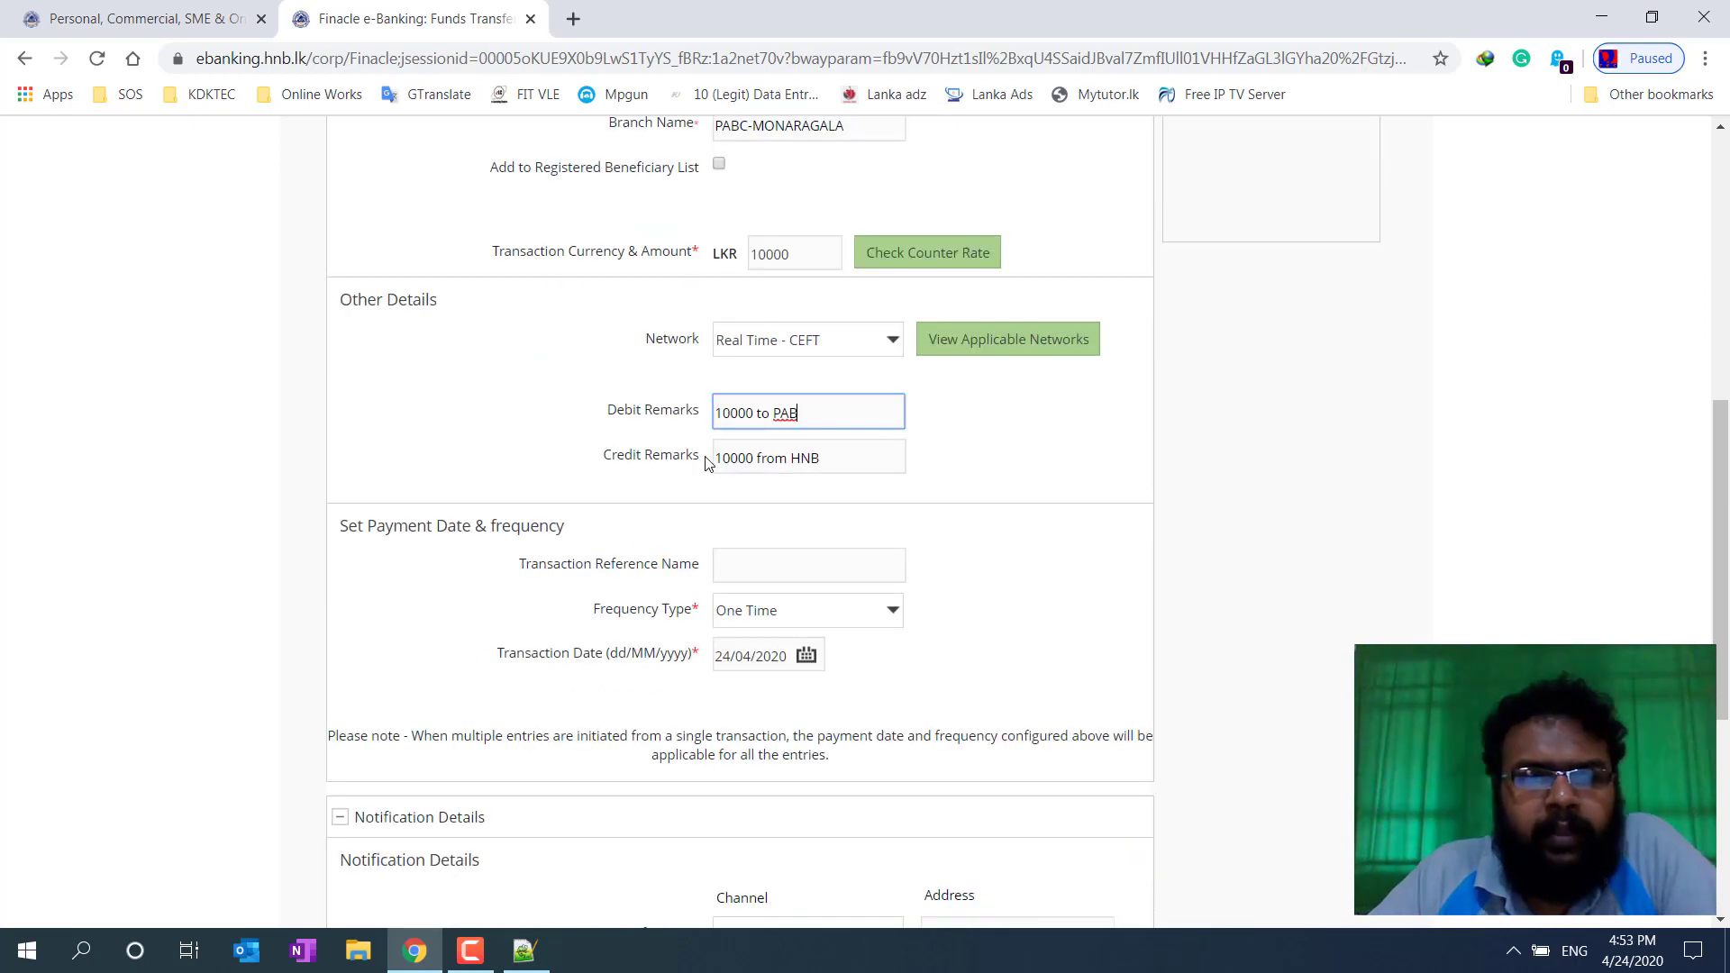
Set the Notification 1 address to a saved e-mail address.
{"action": "scroll", "coordinate": [706, 462], "scroll_direction": "up", "scroll_amount": 5}
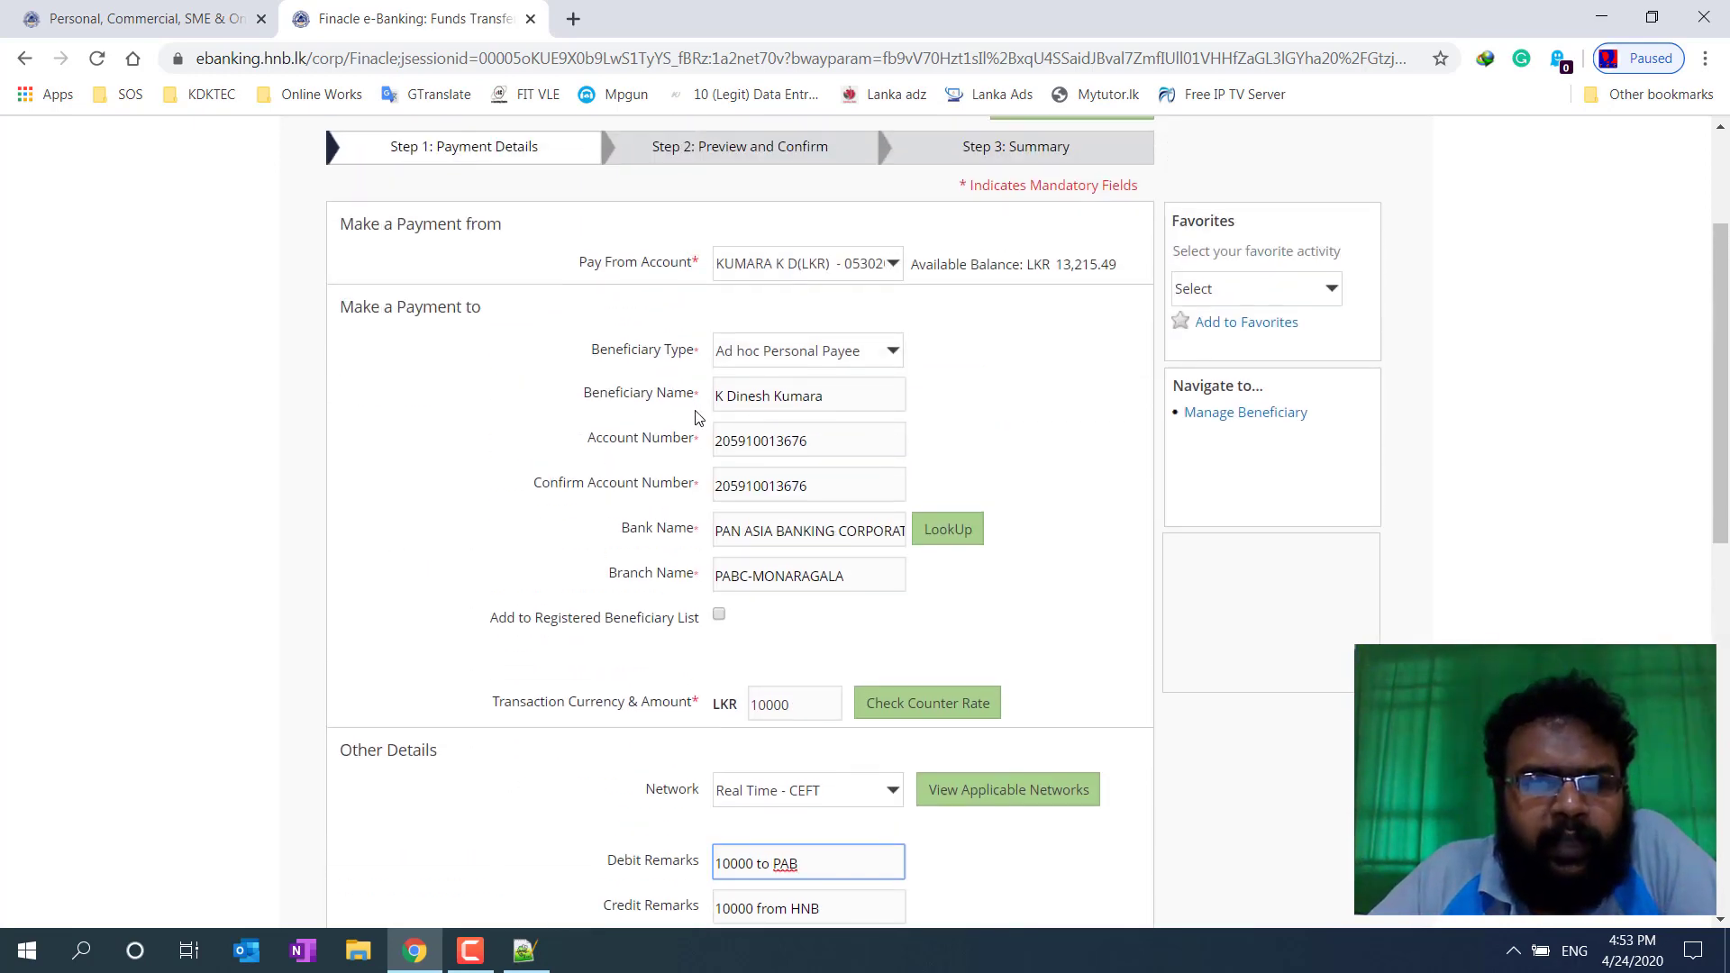
{"action": "scroll", "coordinate": [700, 420], "scroll_direction": "down", "scroll_amount": 2}
{"action": "scroll", "coordinate": [700, 420], "scroll_direction": "down", "scroll_amount": 6}
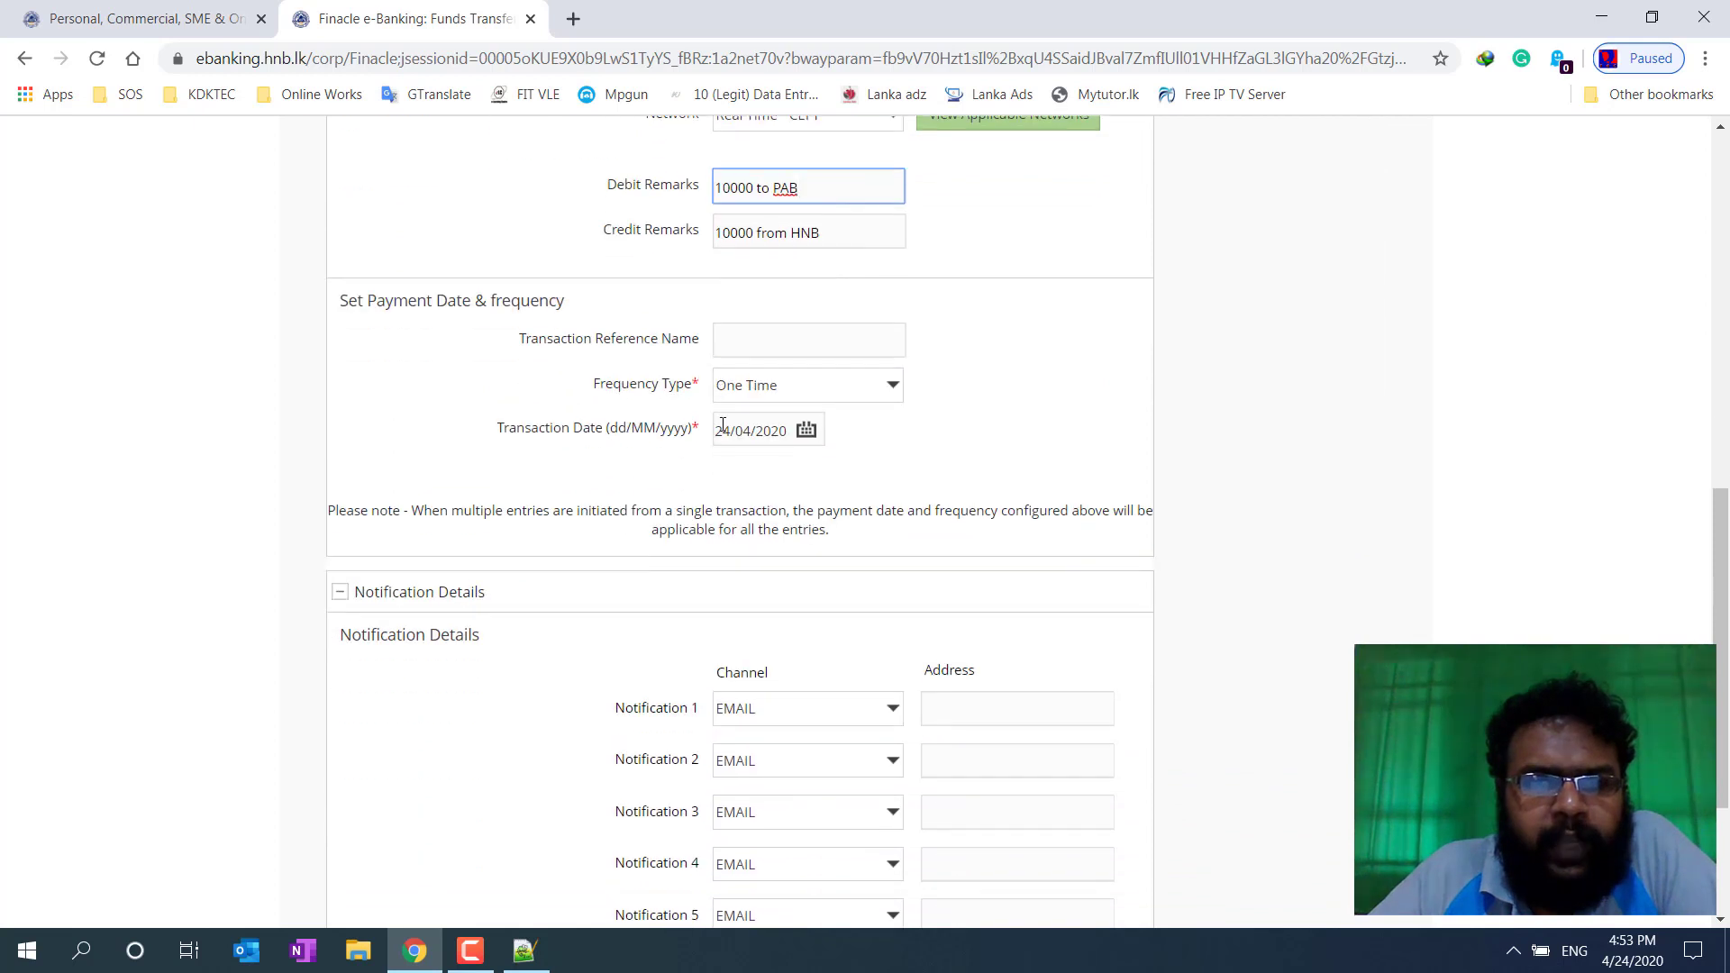
{"action": "scroll", "coordinate": [725, 436], "scroll_direction": "down", "scroll_amount": 1}
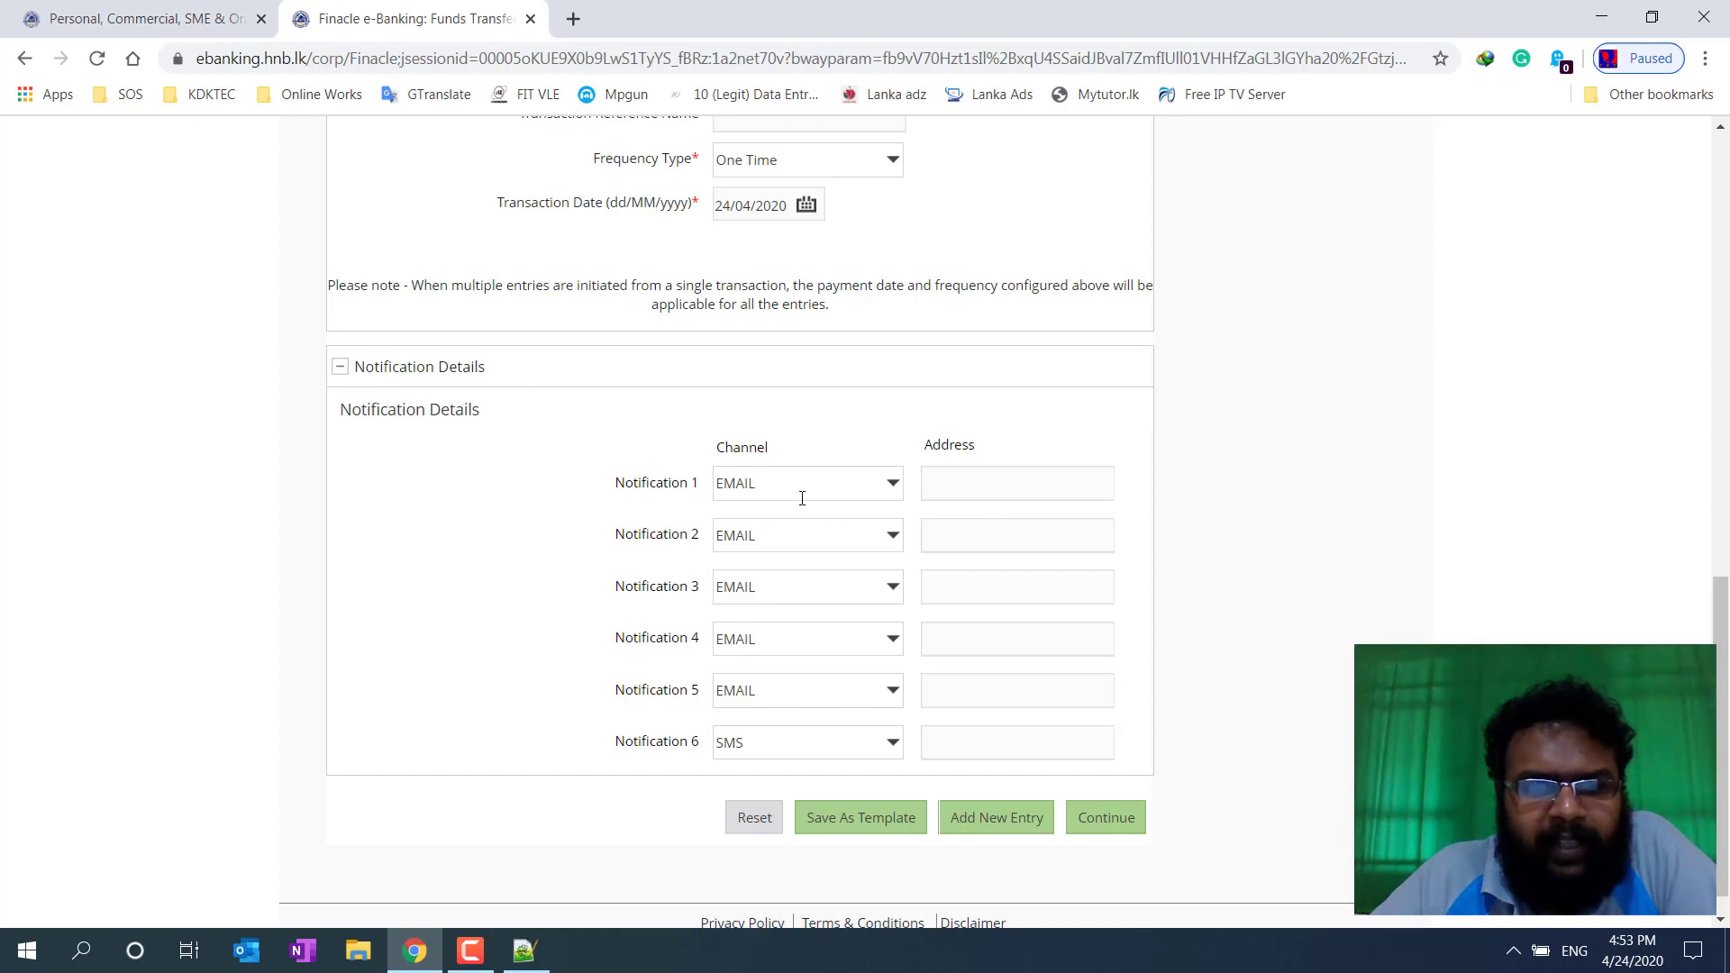
{"action": "left_click", "coordinate": [1046, 487]}
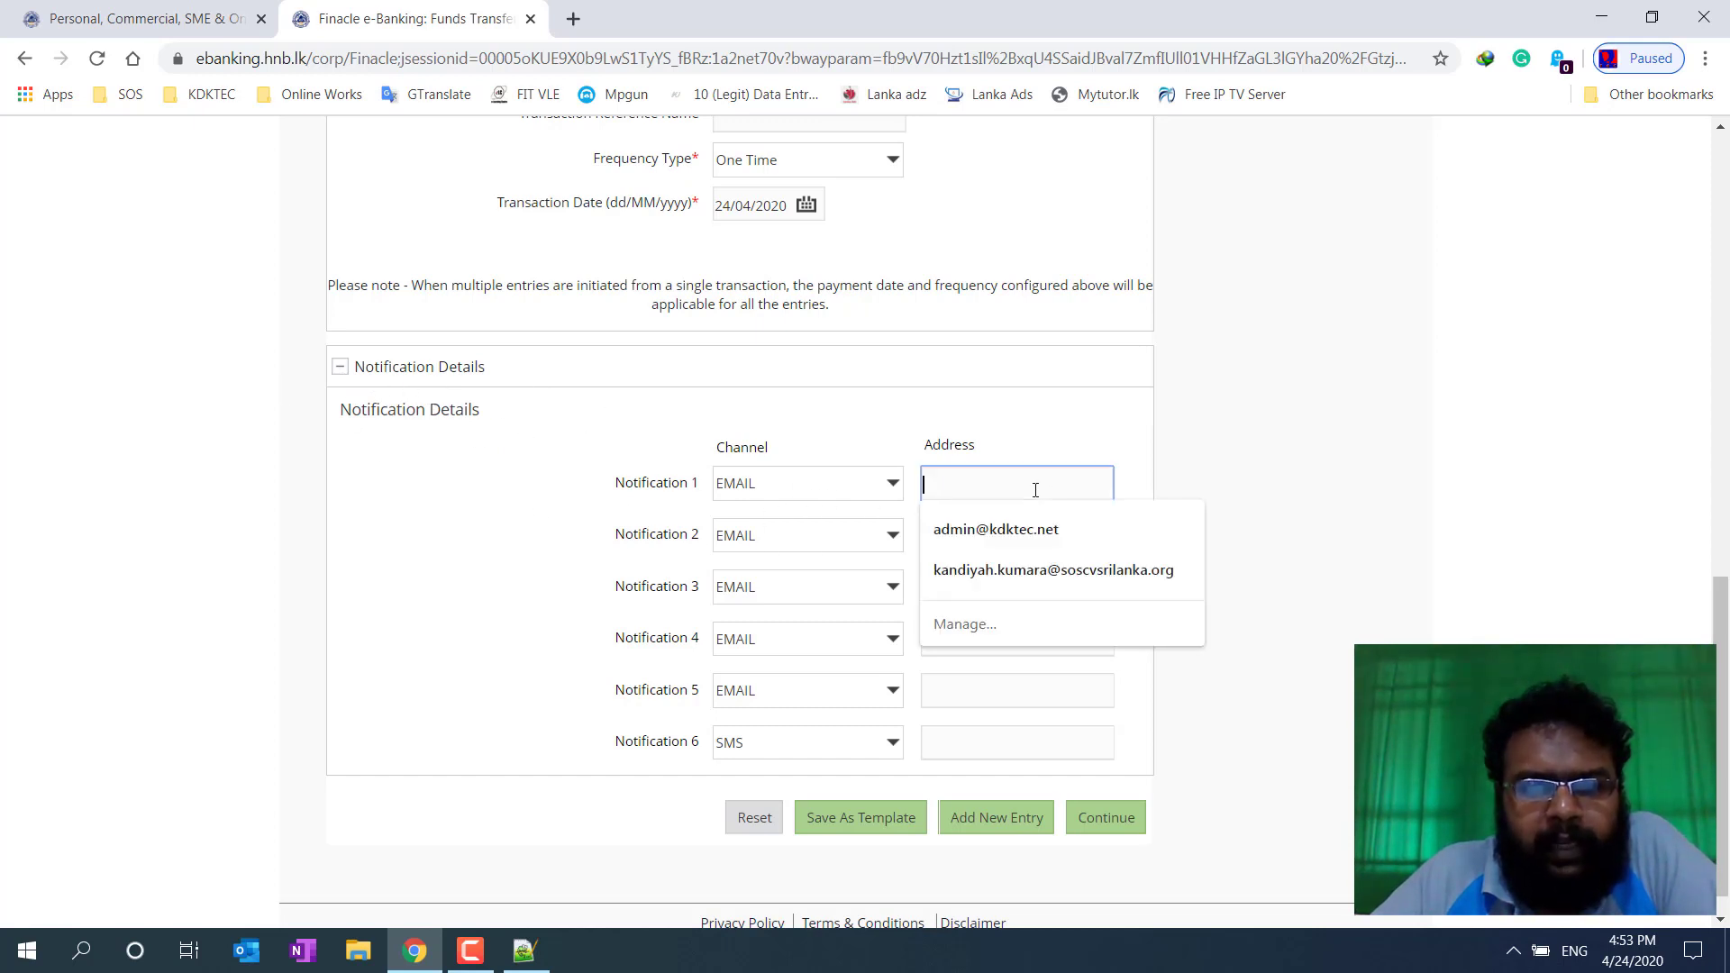
{"action": "left_click", "coordinate": [1009, 525]}
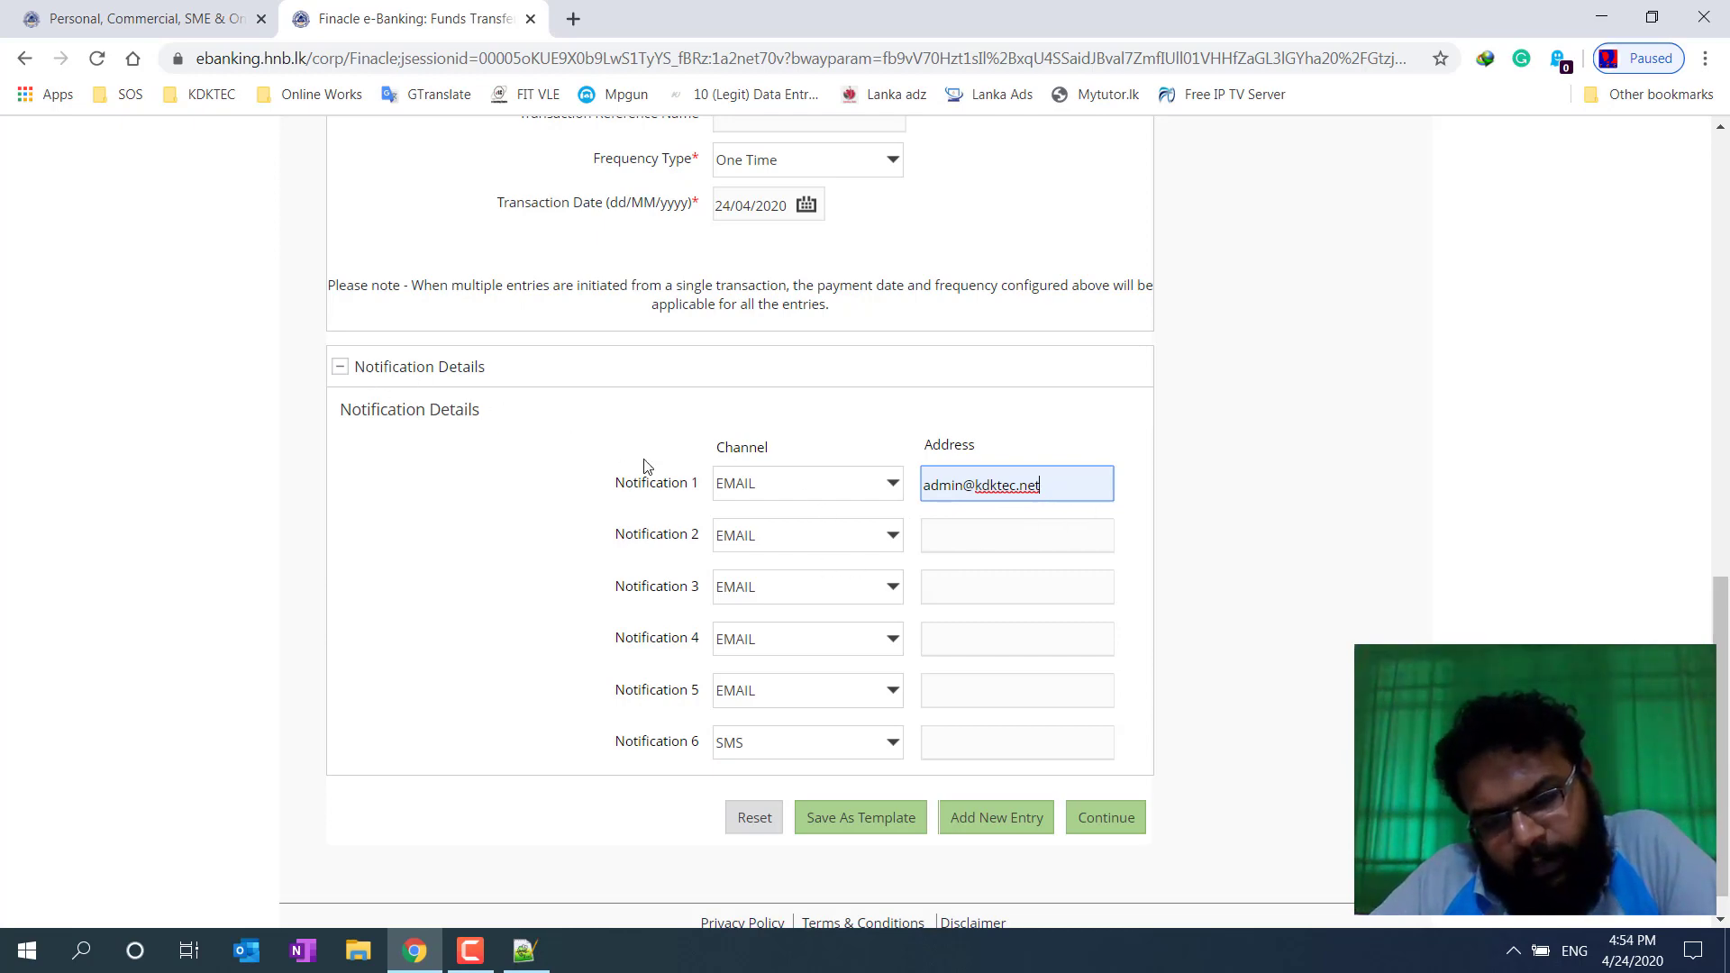
{"action": "scroll", "coordinate": [826, 433], "scroll_direction": "up", "scroll_amount": 10}
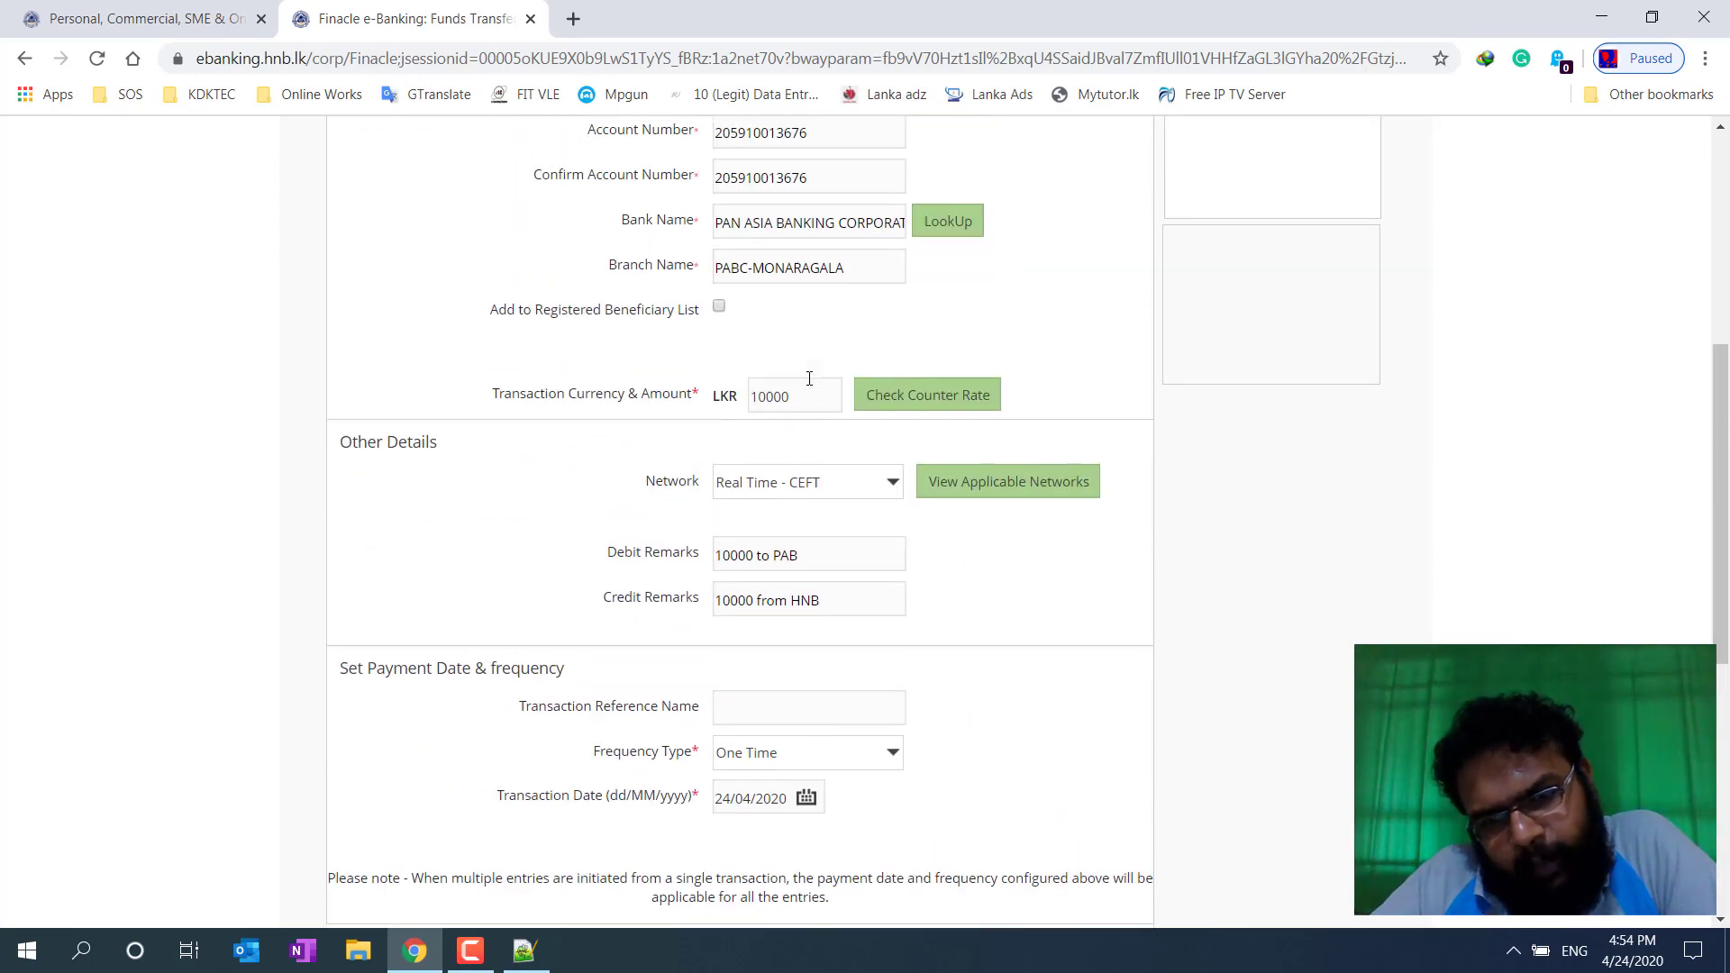
Collapse Notification Details and select the Transaction Reference Name field.
{"action": "scroll", "coordinate": [809, 385], "scroll_direction": "down", "scroll_amount": 10}
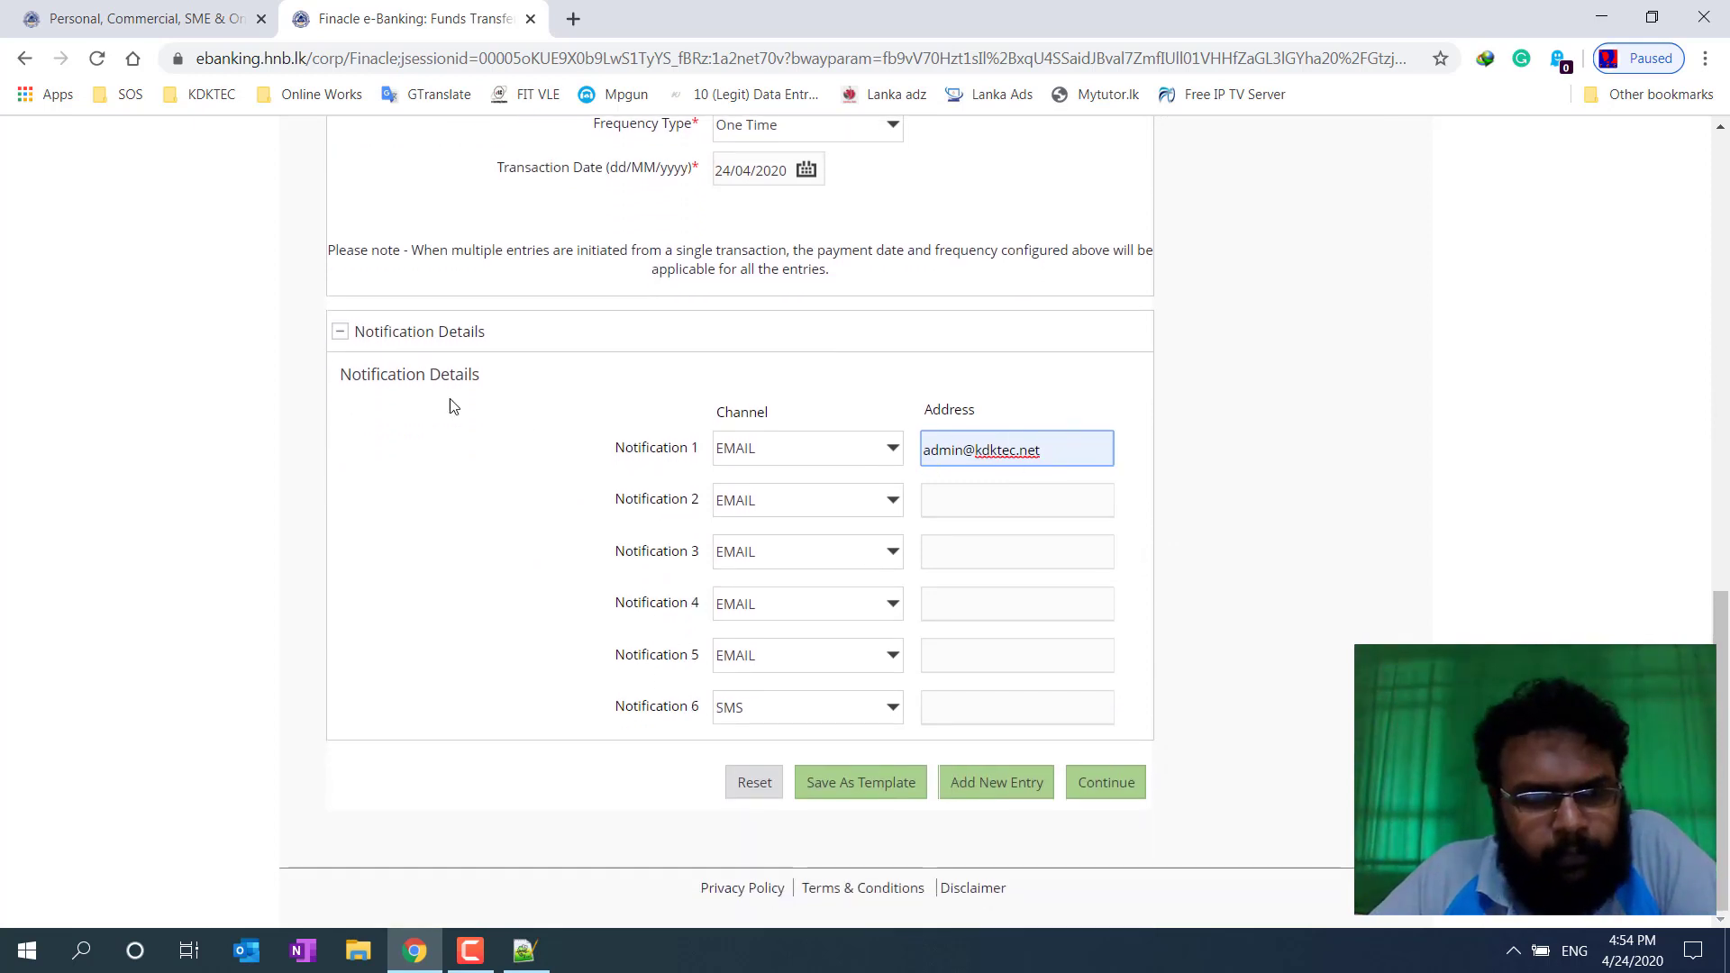
{"action": "left_click", "coordinate": [339, 331]}
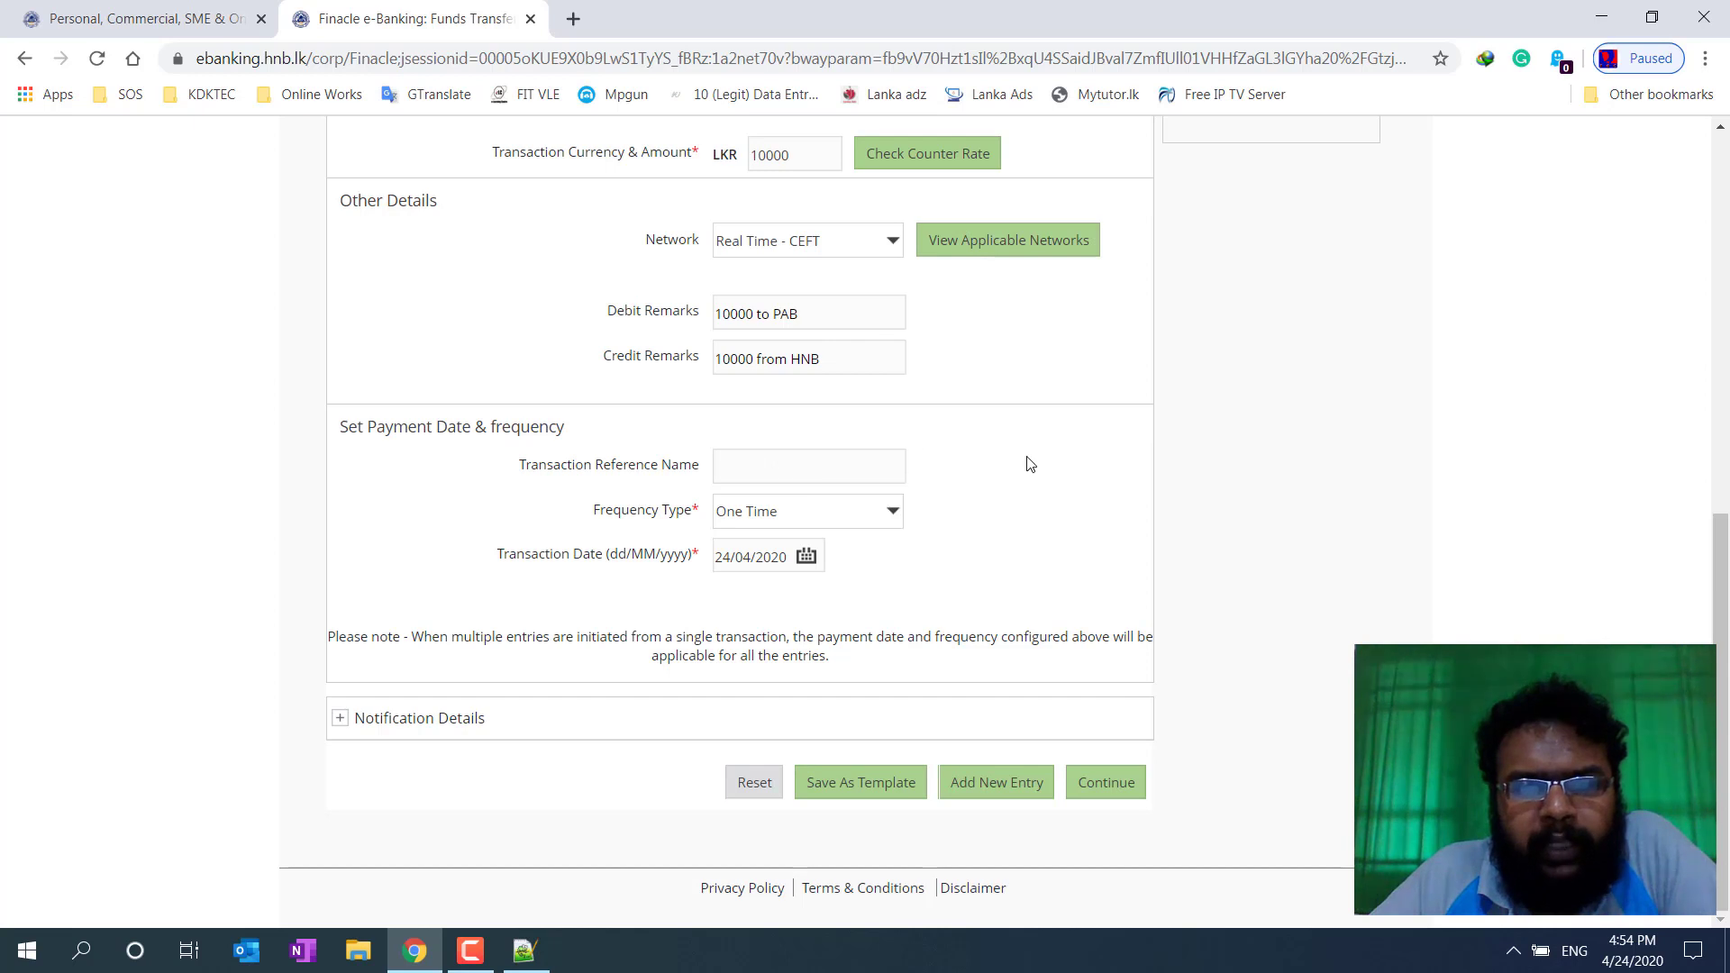
{"action": "left_click", "coordinate": [831, 467]}
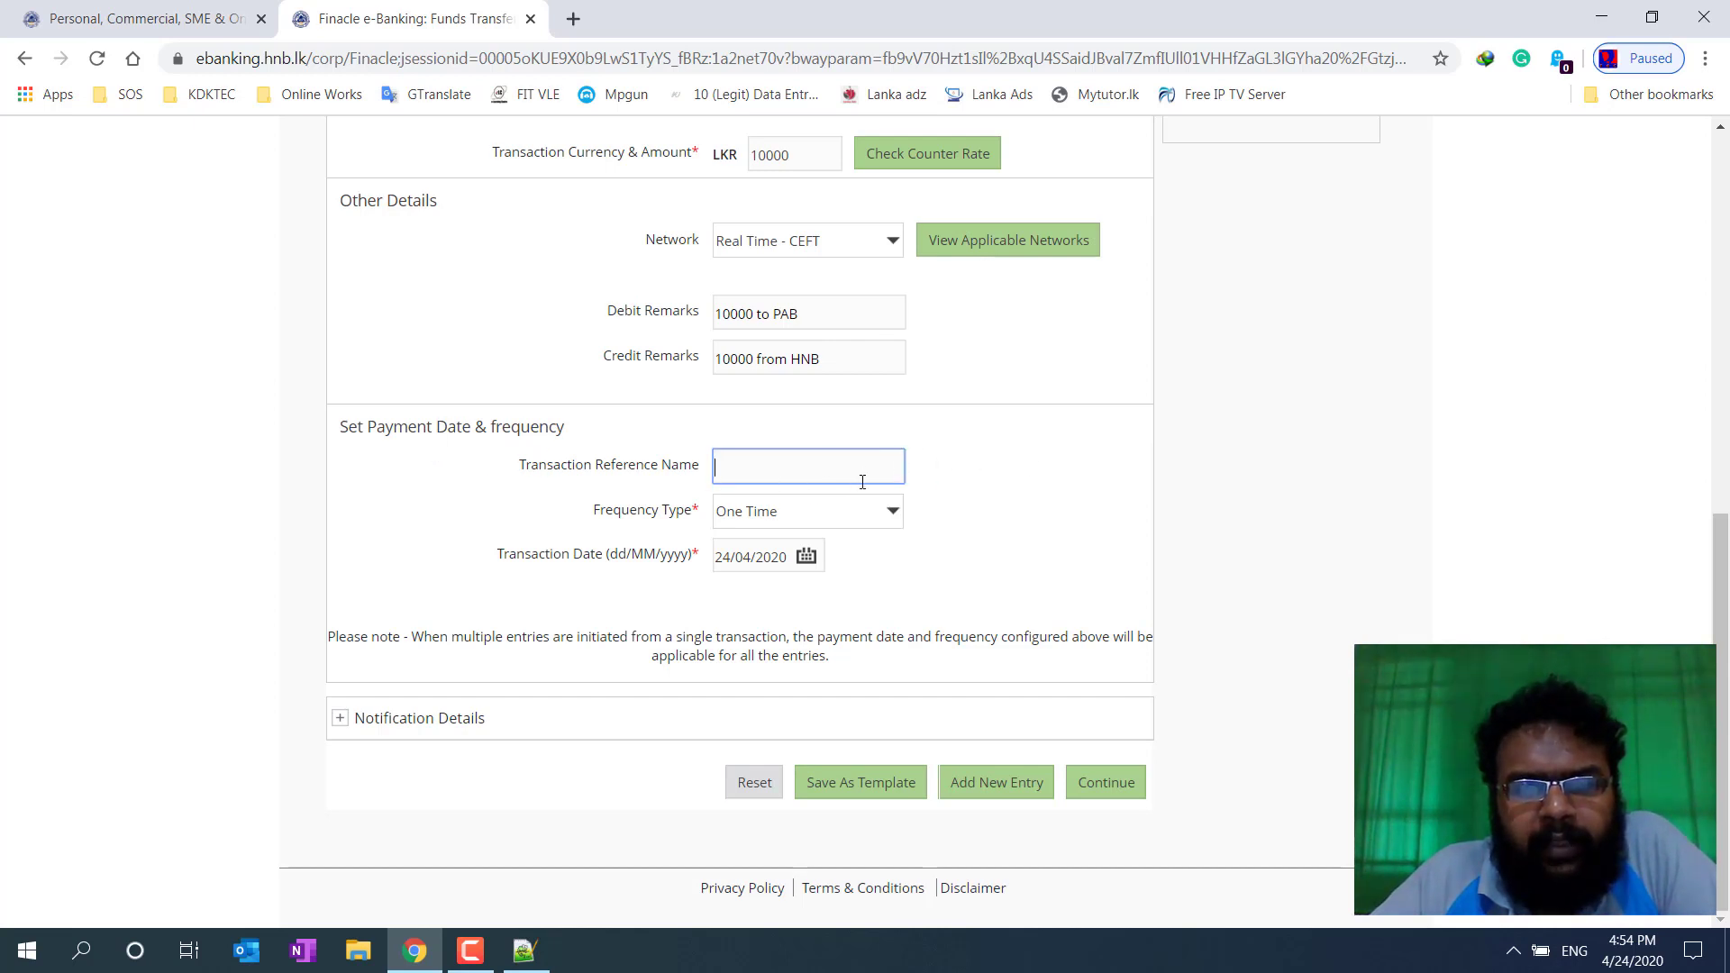
{"action": "left_click", "coordinate": [891, 513]}
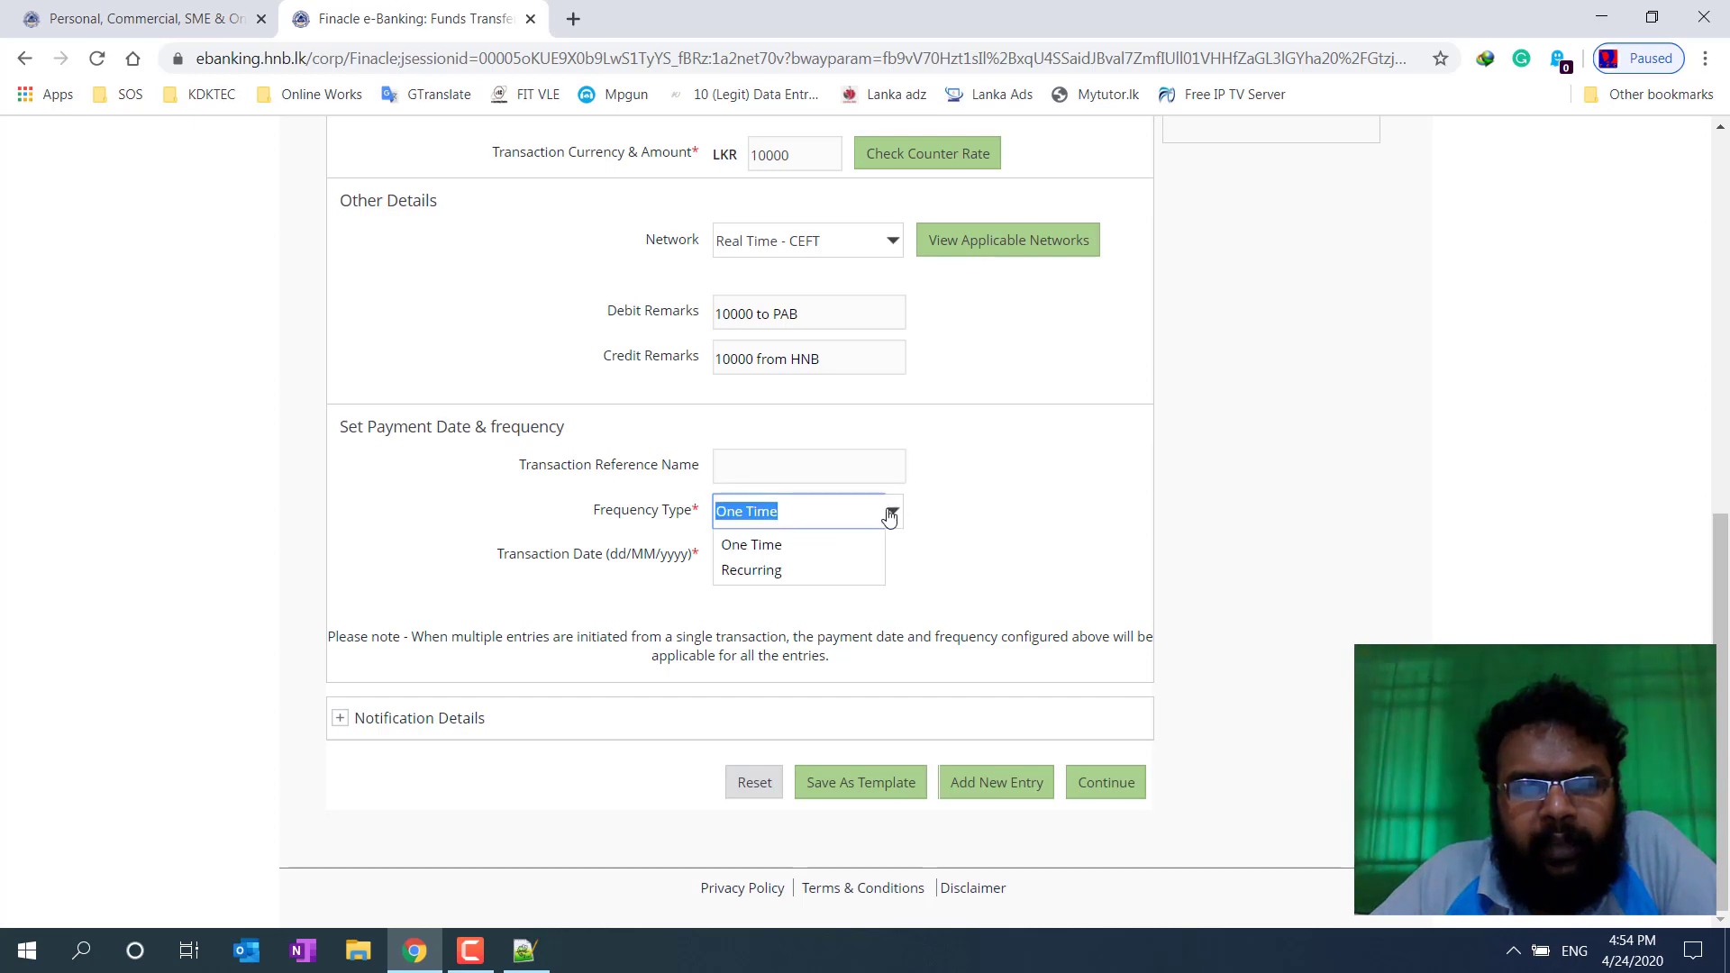
{"action": "left_click", "coordinate": [809, 575]}
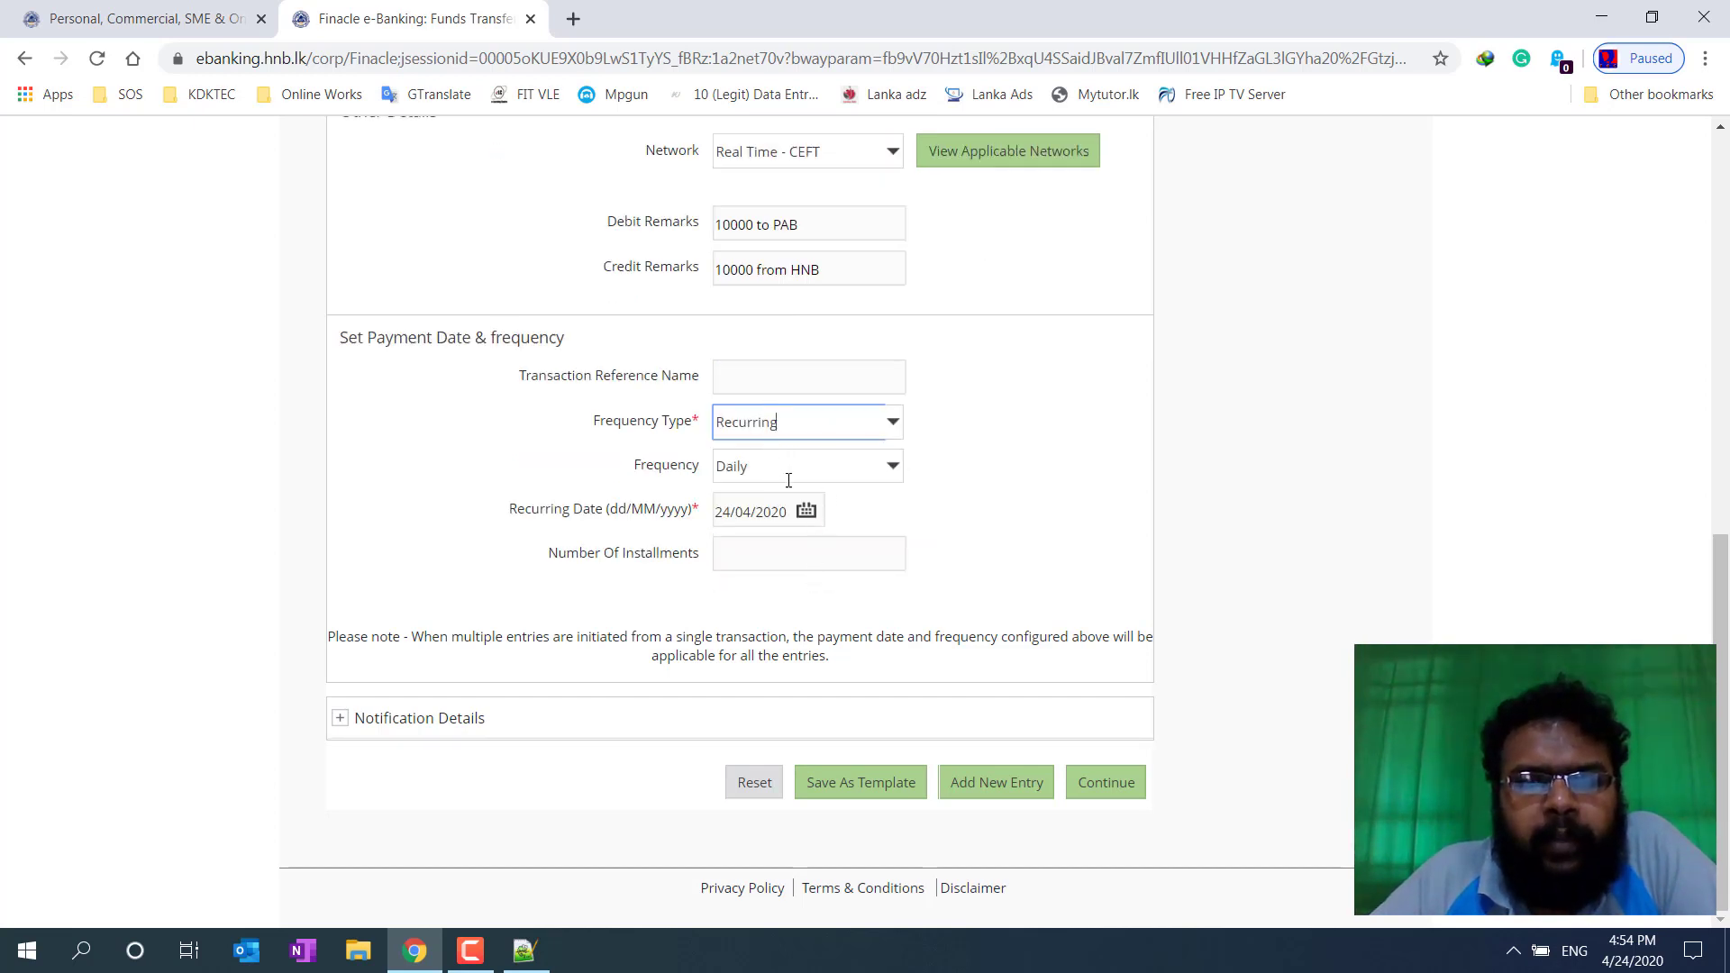
{"action": "left_click", "coordinate": [890, 467]}
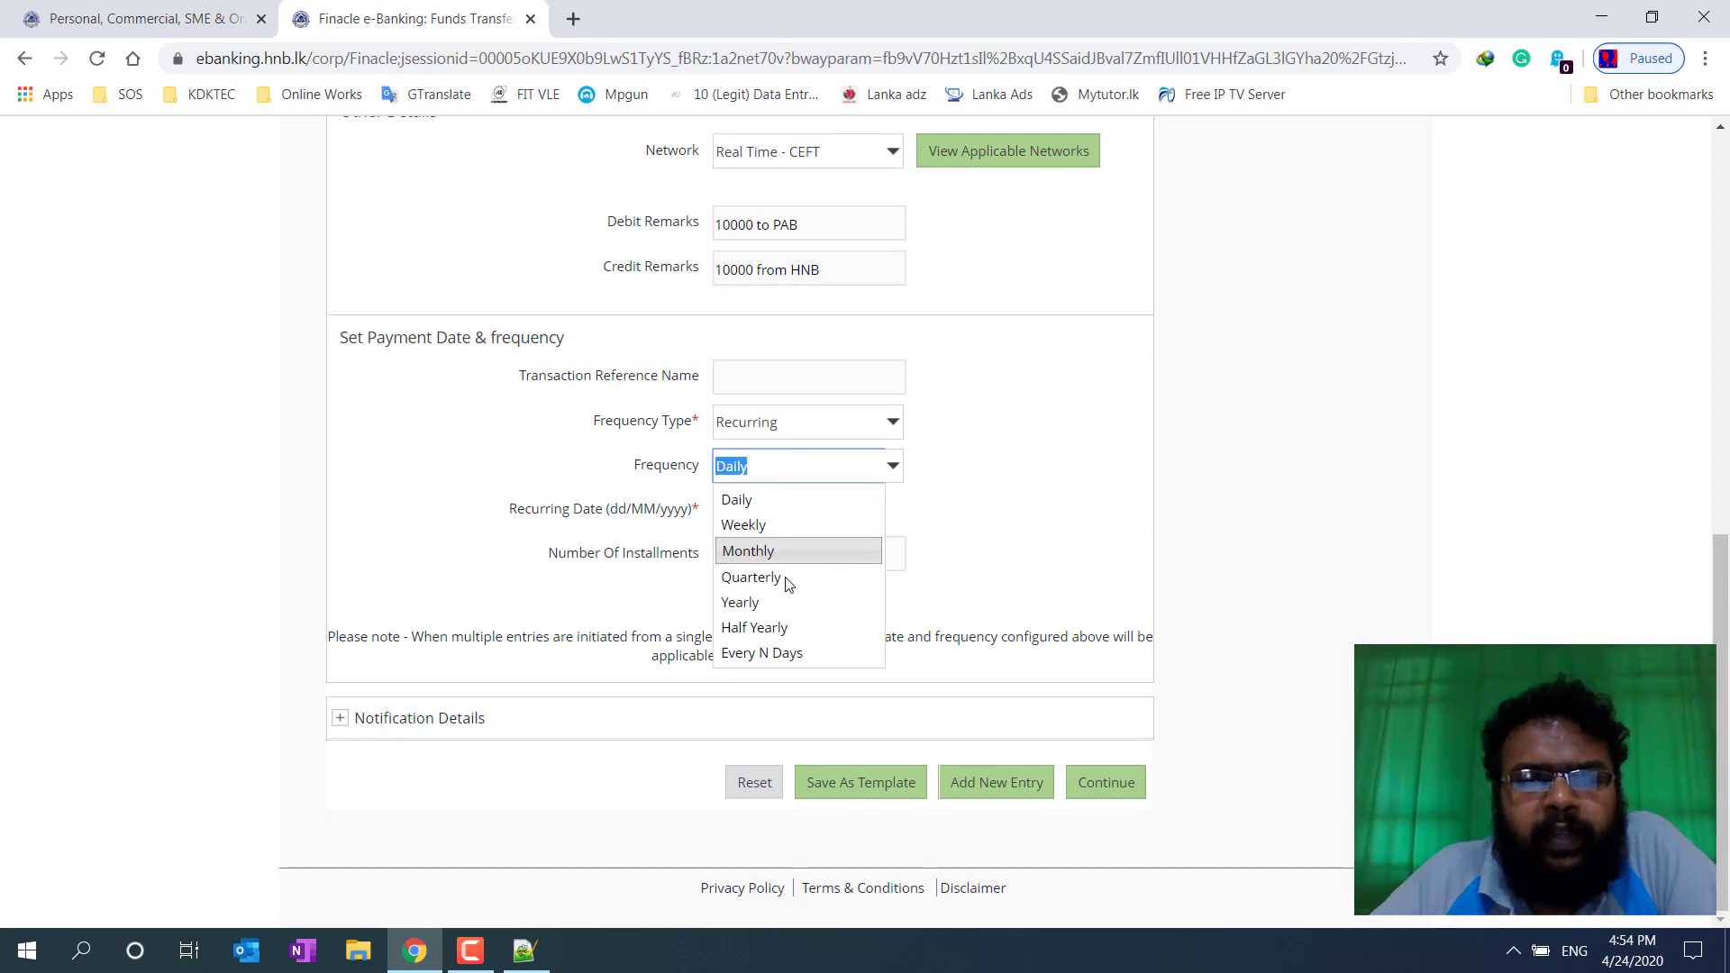
{"action": "left_click", "coordinate": [1016, 471]}
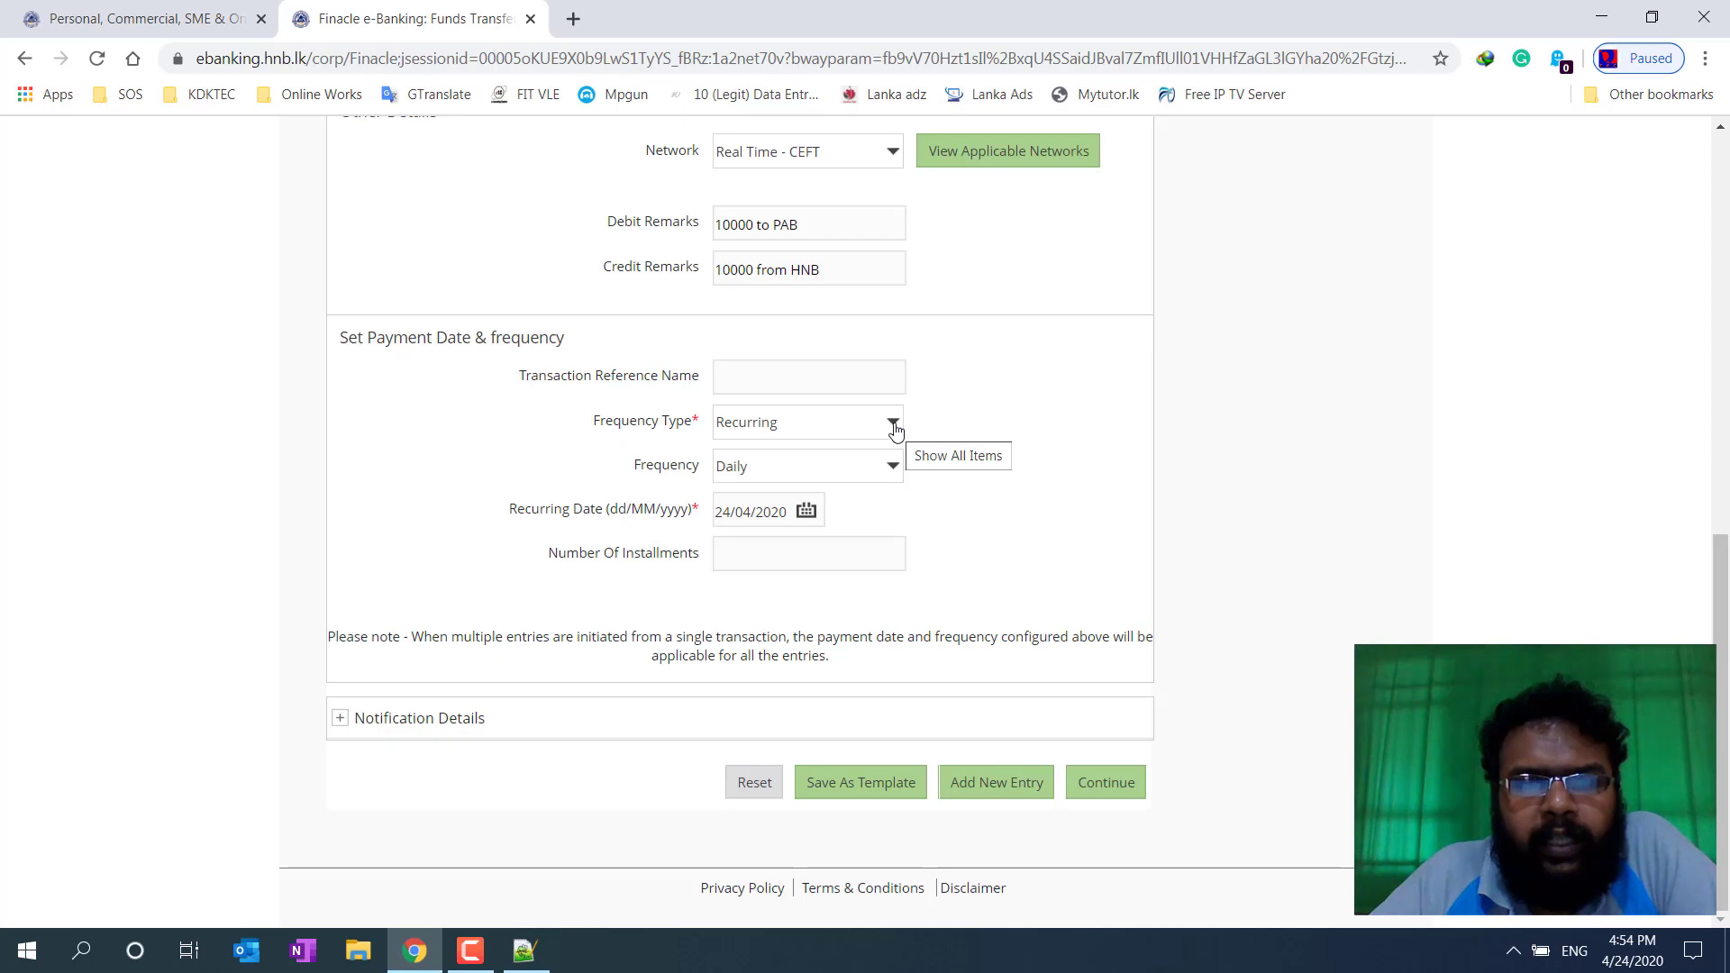
{"action": "left_click", "coordinate": [887, 435]}
{"action": "left_click", "coordinate": [809, 457]}
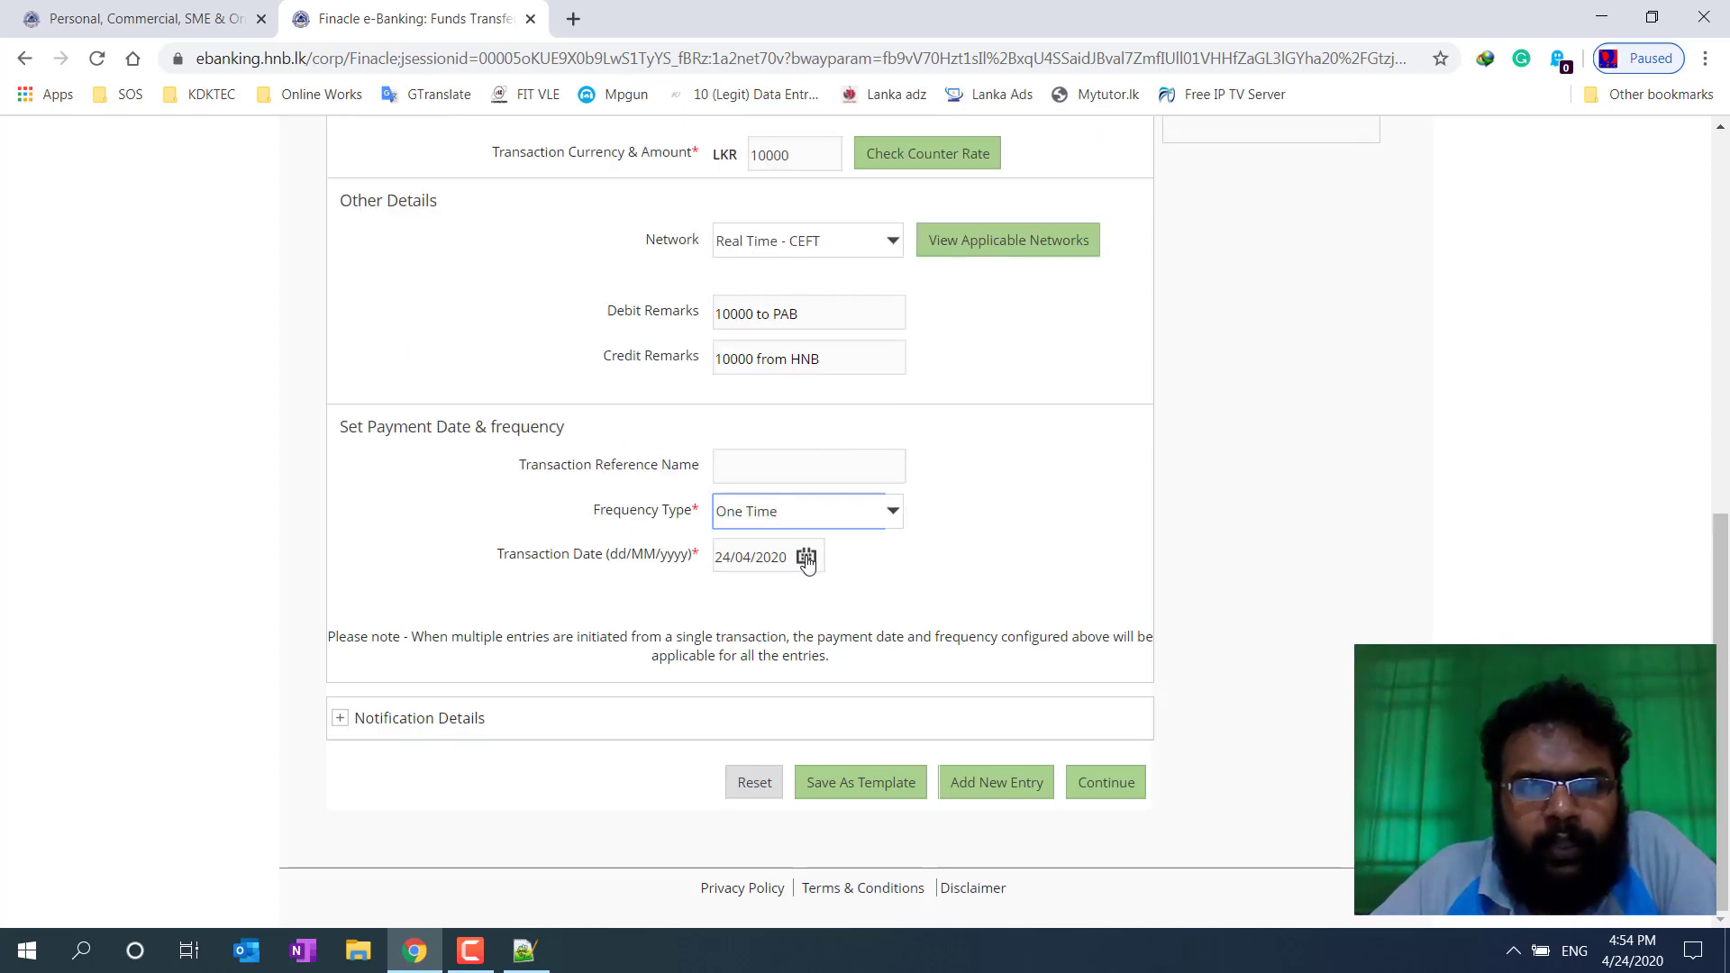
Scroll through the form to check LKR 10000, Real Time - CEFT, One Time on 24/04/2020.
{"action": "scroll", "coordinate": [865, 530], "scroll_direction": "up", "scroll_amount": 8}
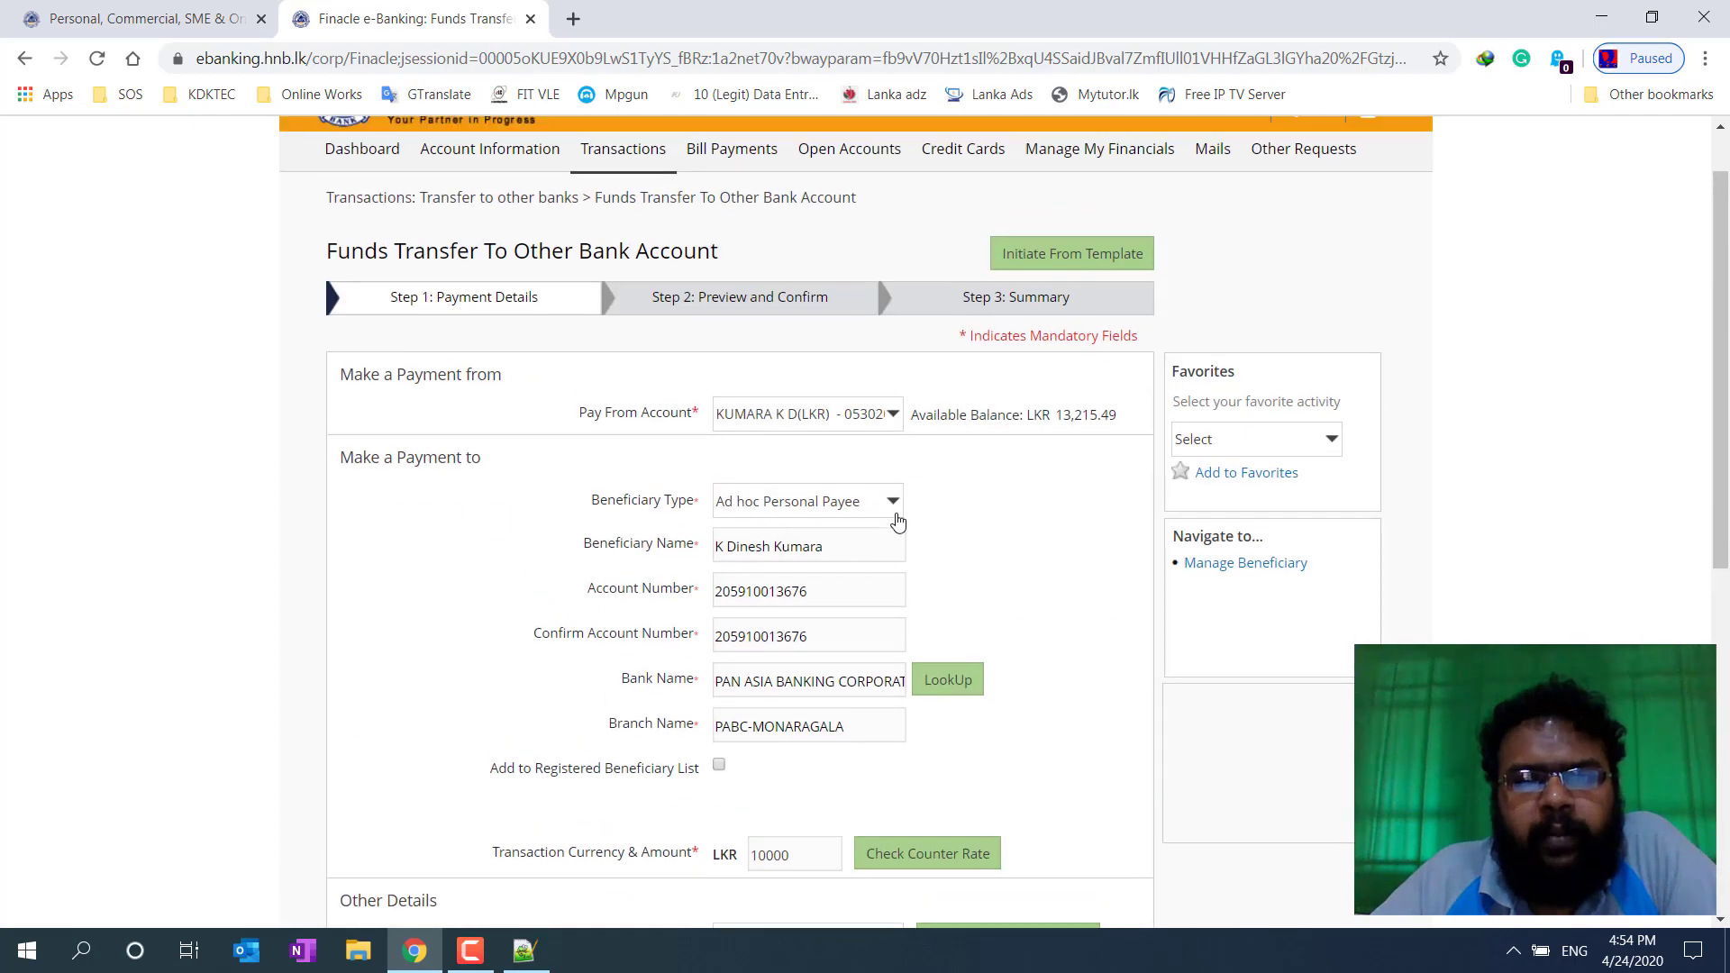
{"action": "scroll", "coordinate": [901, 526], "scroll_direction": "down", "scroll_amount": 4}
{"action": "scroll", "coordinate": [900, 526], "scroll_direction": "down", "scroll_amount": 1}
{"action": "scroll", "coordinate": [901, 525], "scroll_direction": "up", "scroll_amount": 5}
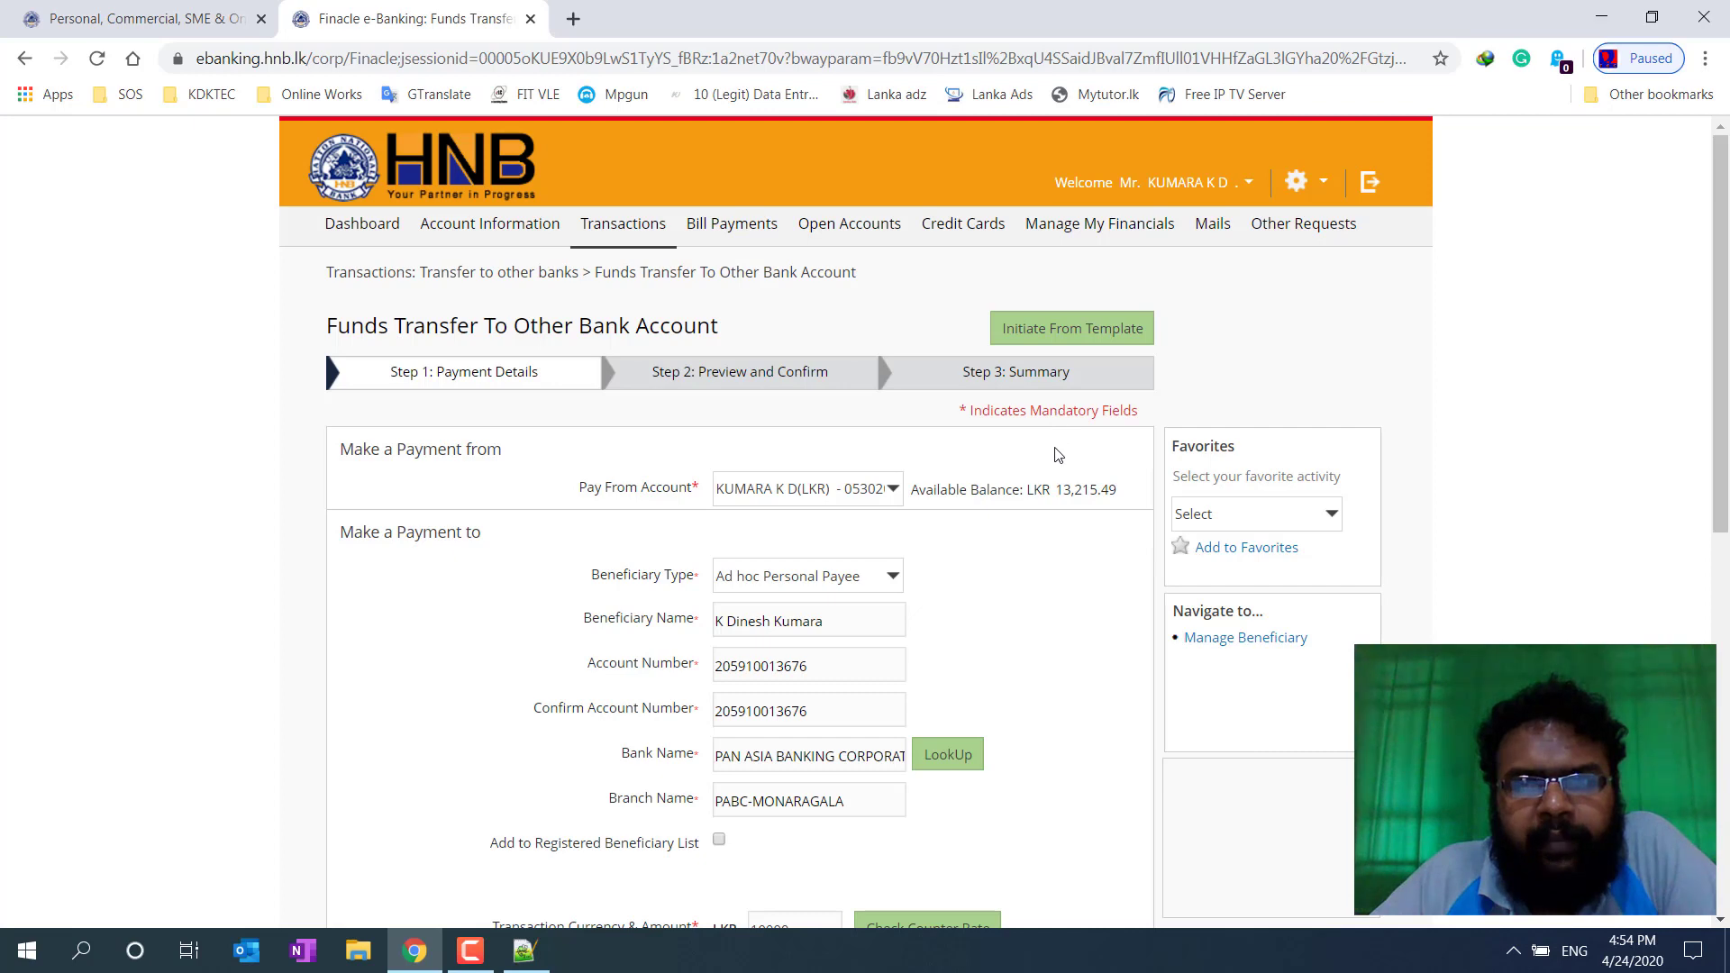
{"action": "scroll", "coordinate": [1054, 471], "scroll_direction": "down", "scroll_amount": 1}
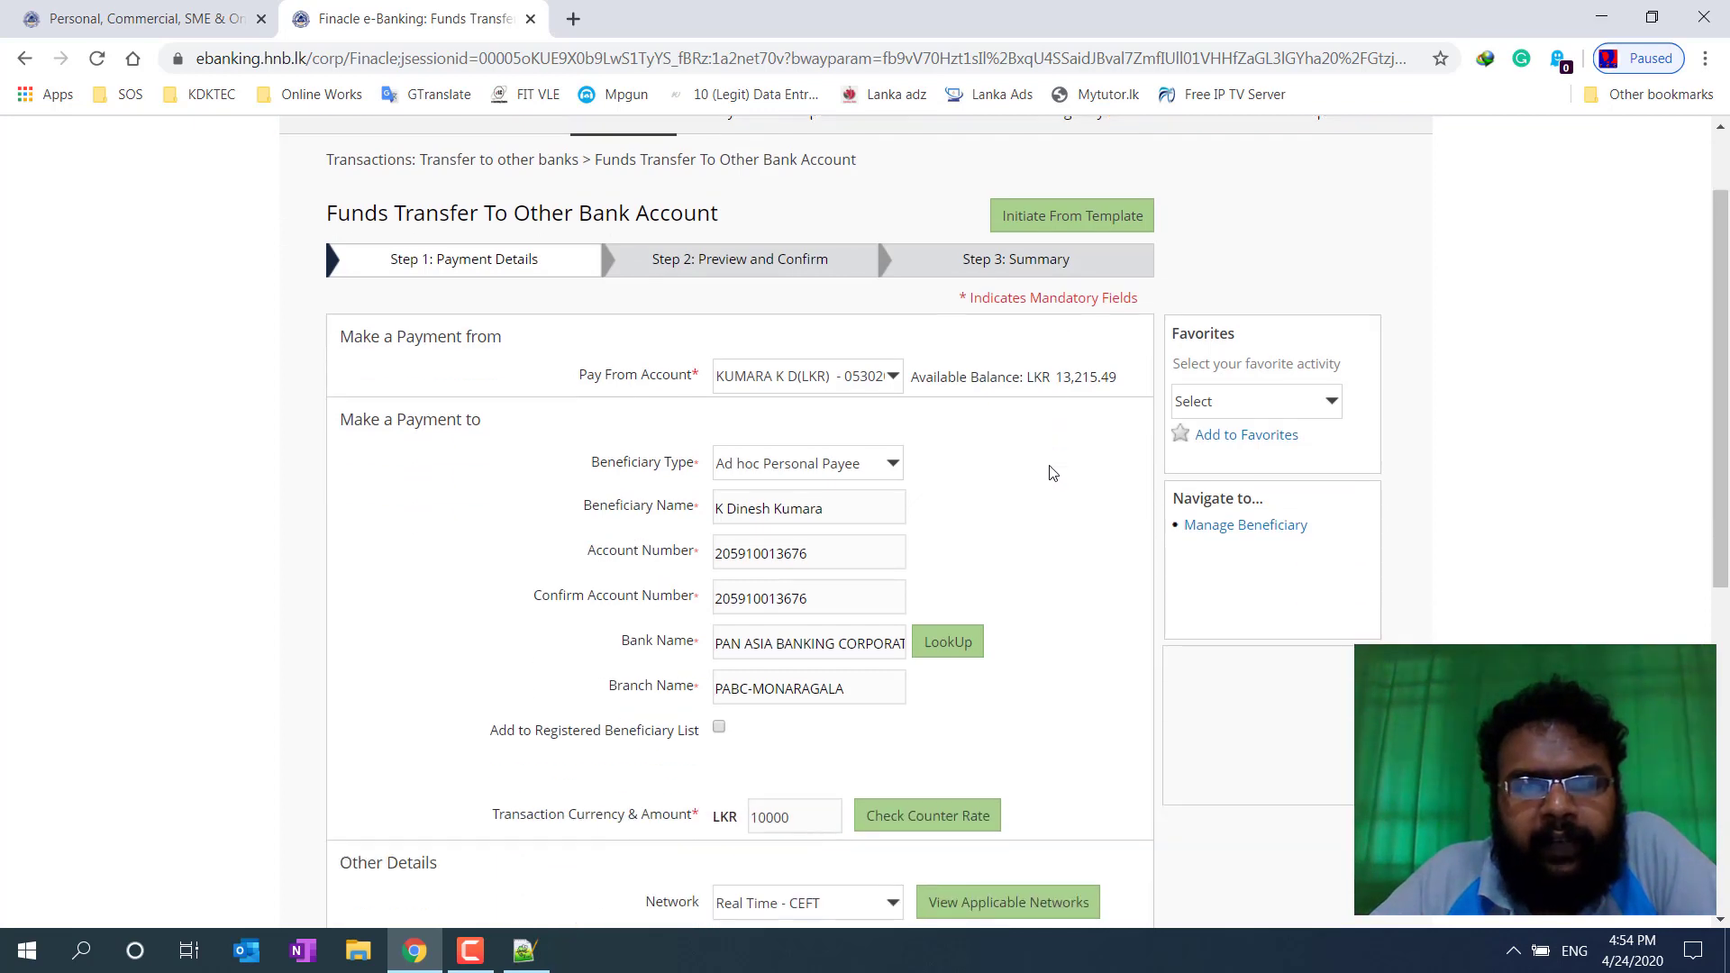
{"action": "scroll", "coordinate": [1053, 472], "scroll_direction": "down", "scroll_amount": 5}
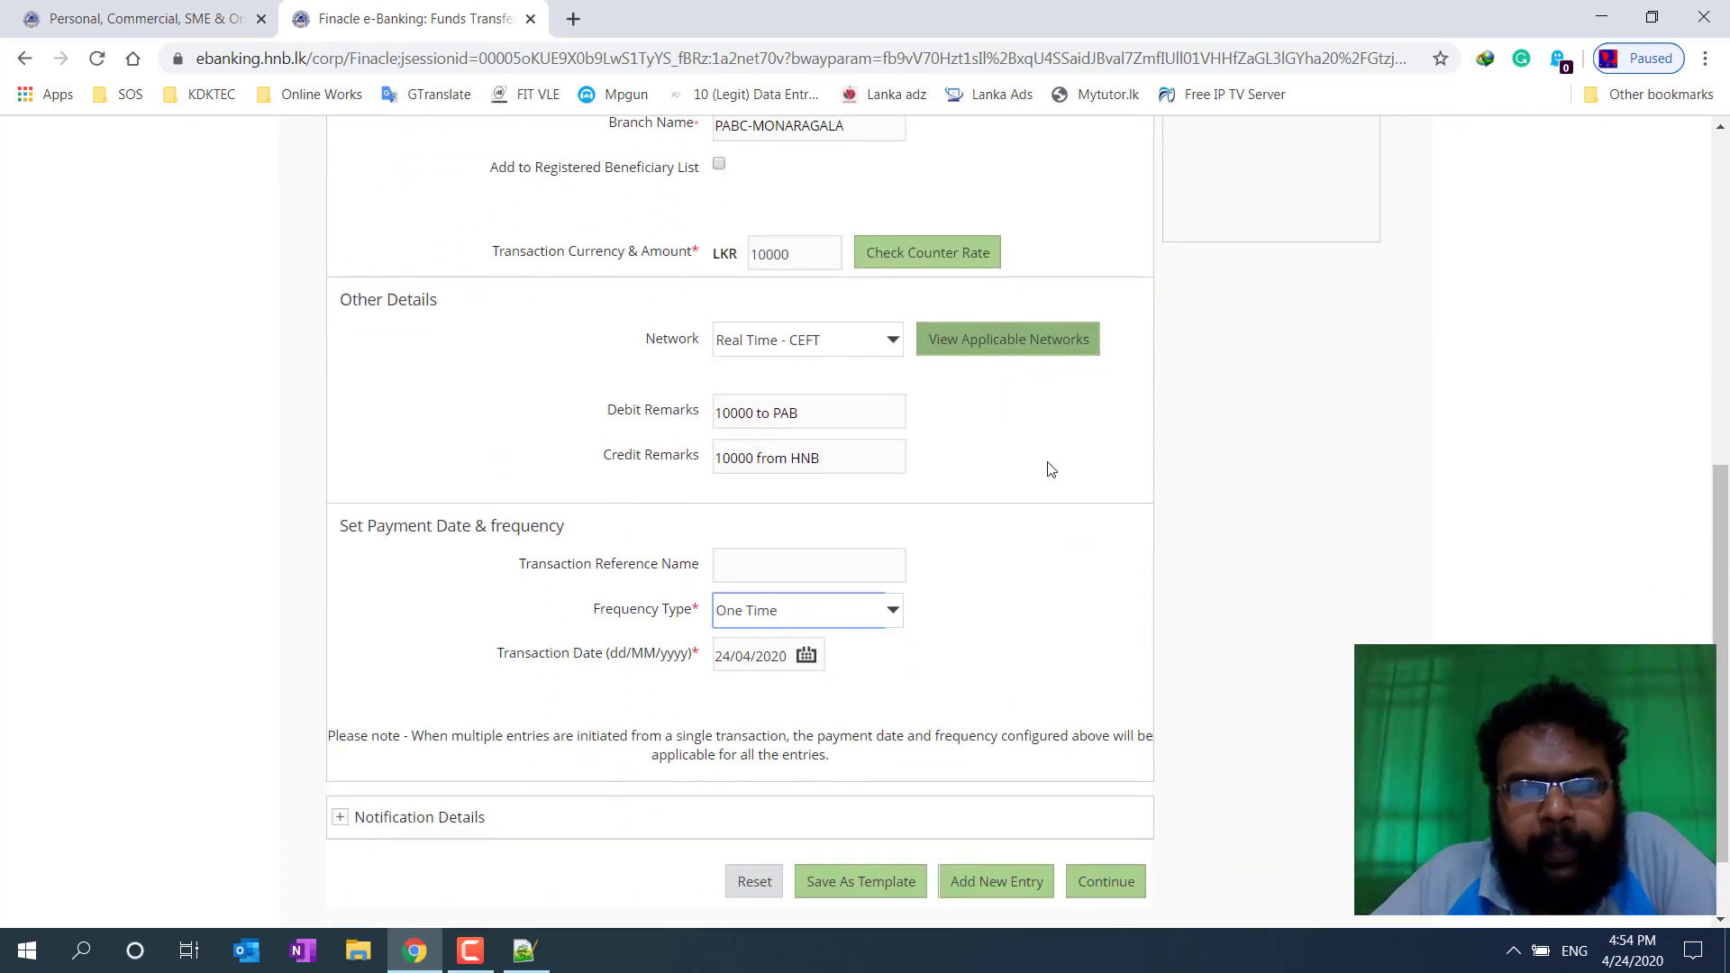
{"action": "scroll", "coordinate": [1051, 469], "scroll_direction": "down", "scroll_amount": 1}
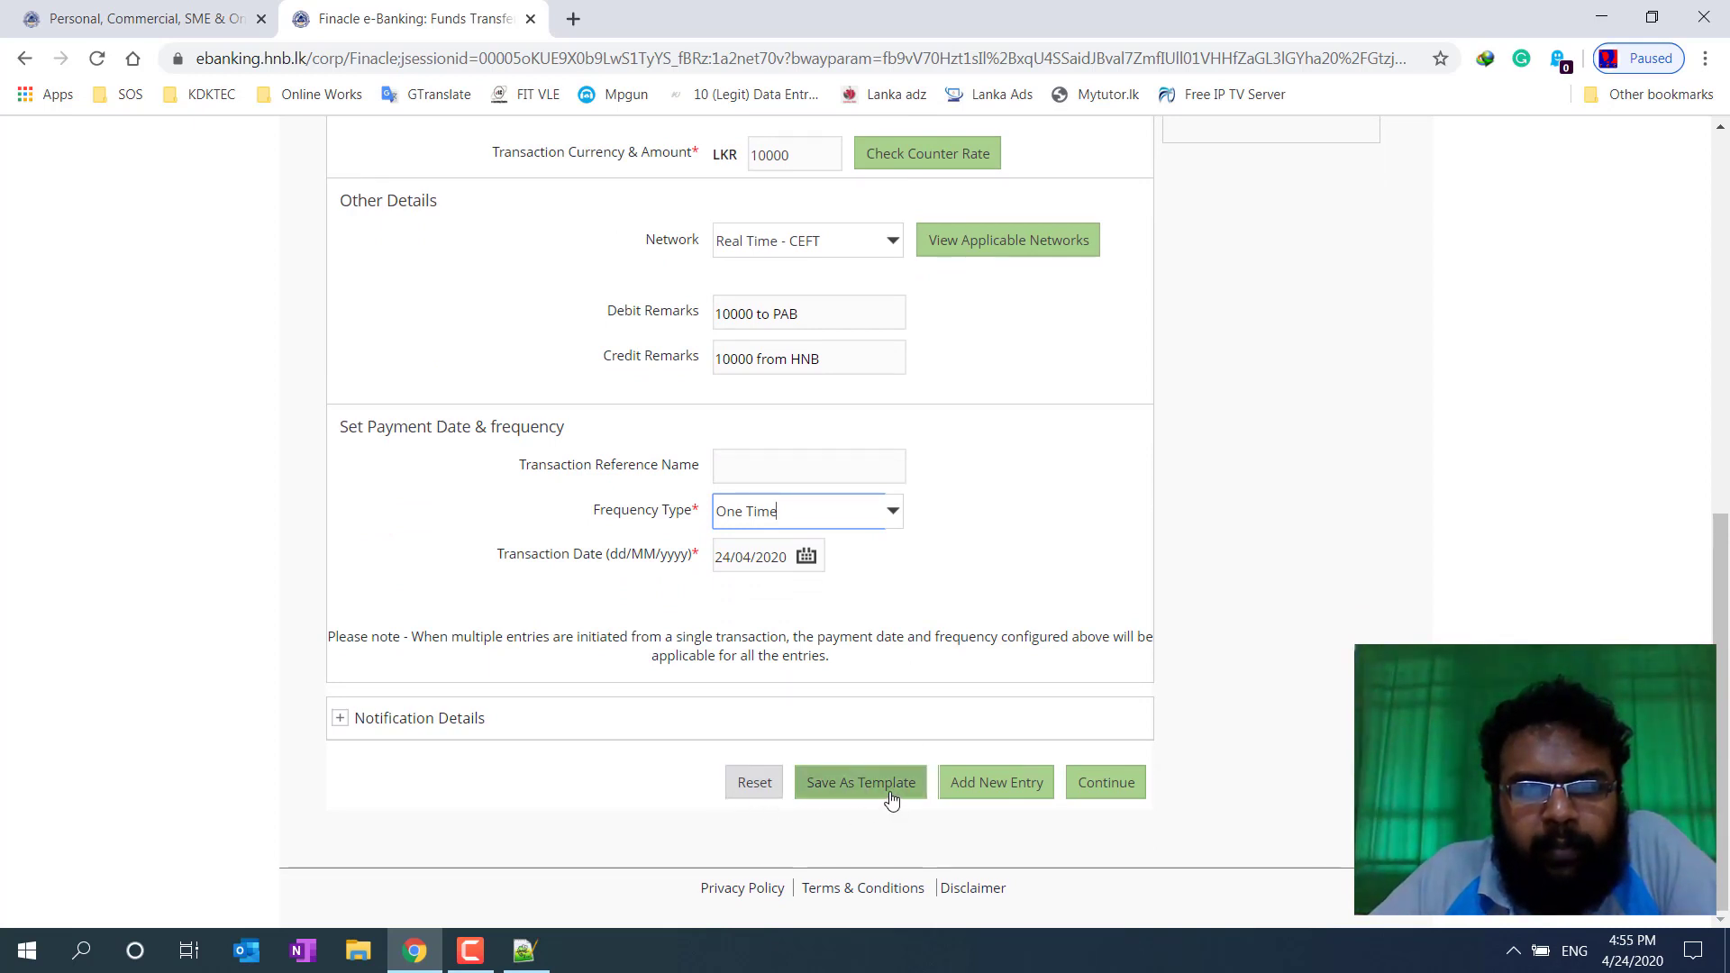
{"action": "scroll", "coordinate": [901, 343], "scroll_direction": "up", "scroll_amount": 6}
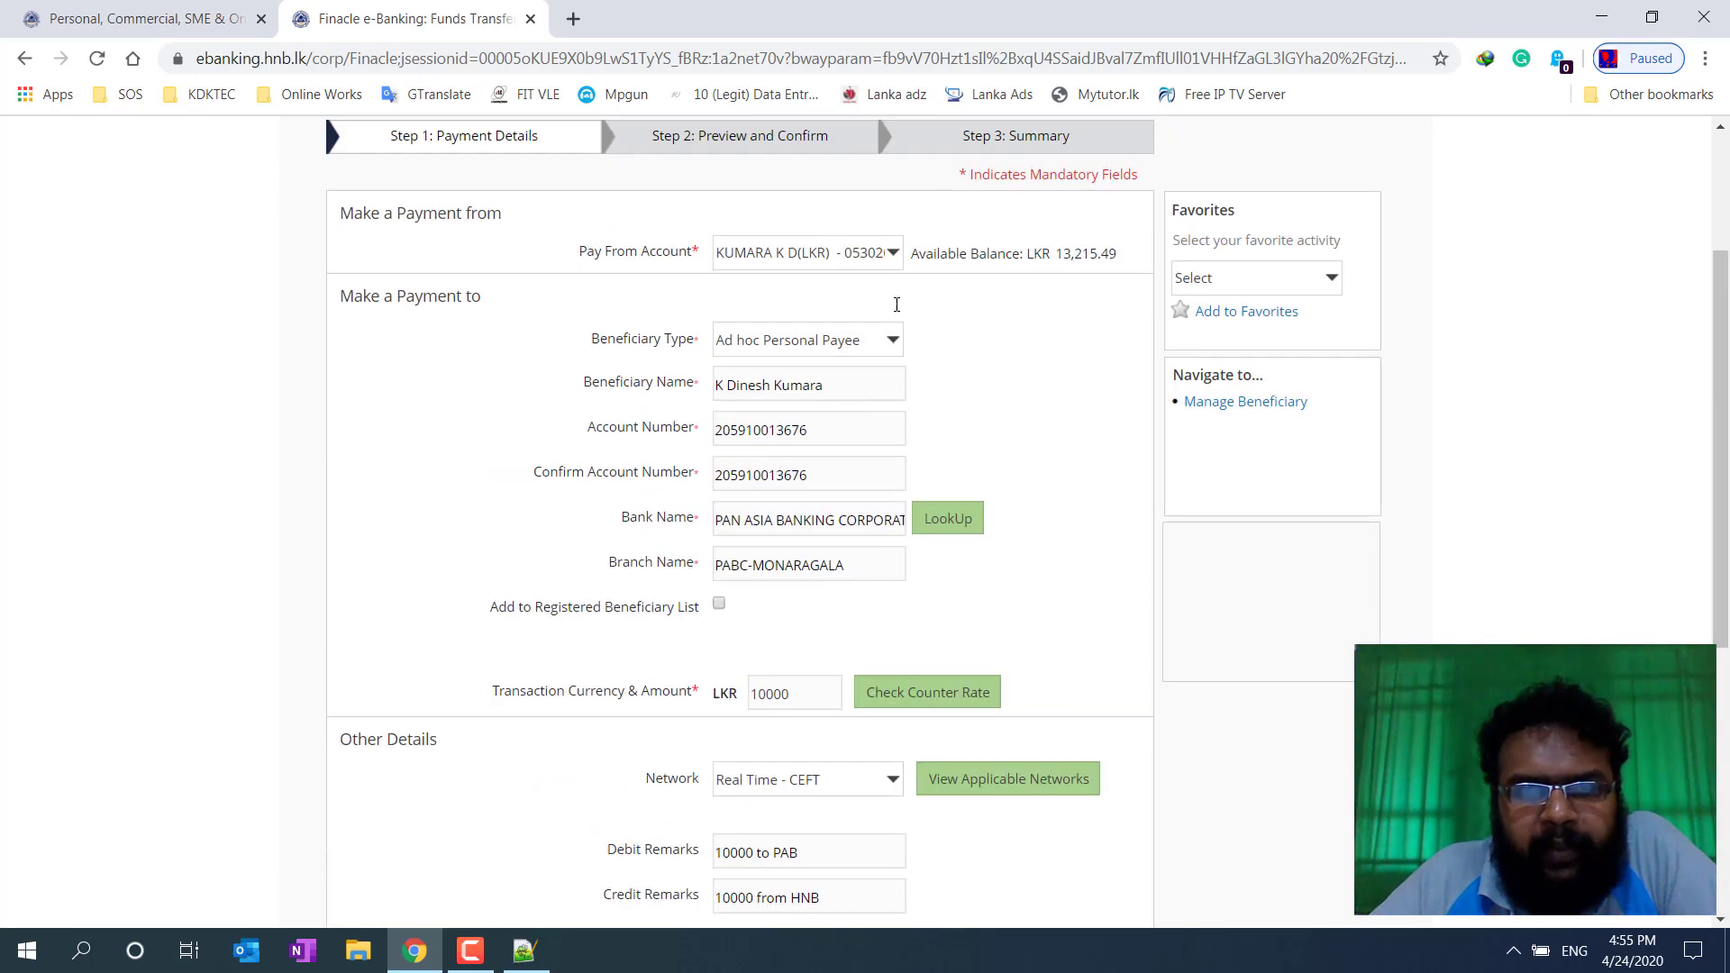
{"action": "scroll", "coordinate": [894, 309], "scroll_direction": "down", "scroll_amount": 5}
{"action": "scroll", "coordinate": [901, 360], "scroll_direction": "down", "scroll_amount": 2}
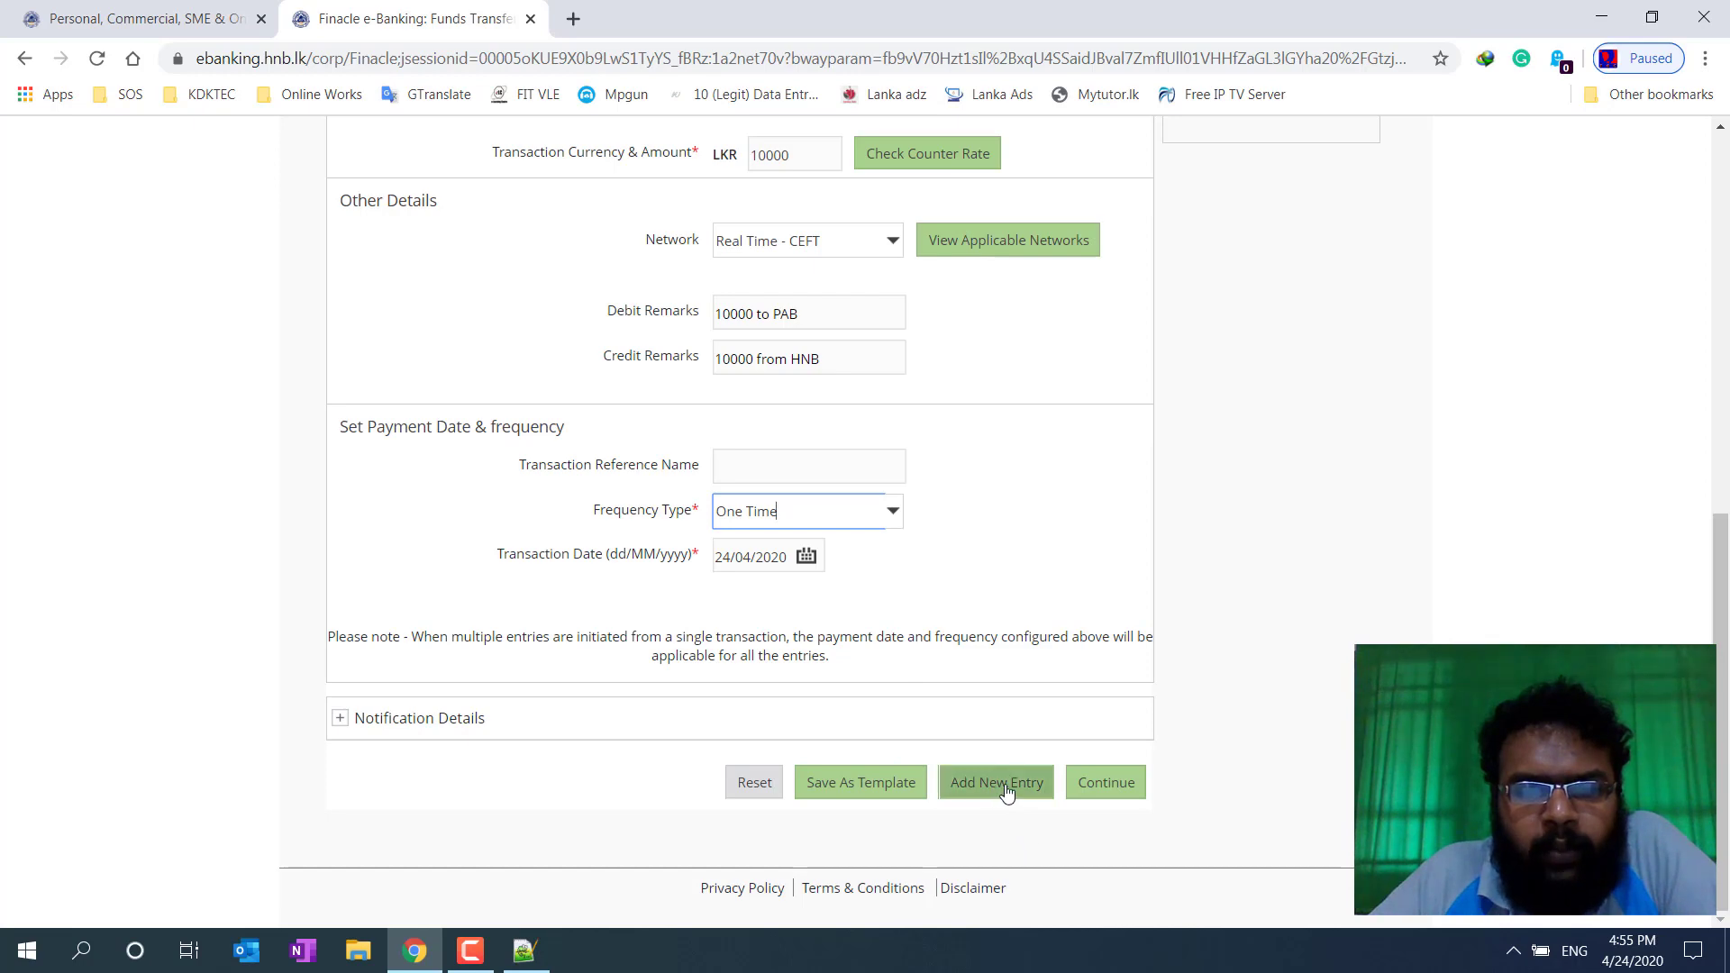
{"action": "scroll", "coordinate": [892, 288], "scroll_direction": "up", "scroll_amount": 7}
{"action": "scroll", "coordinate": [1073, 586], "scroll_direction": "down", "scroll_amount": 2}
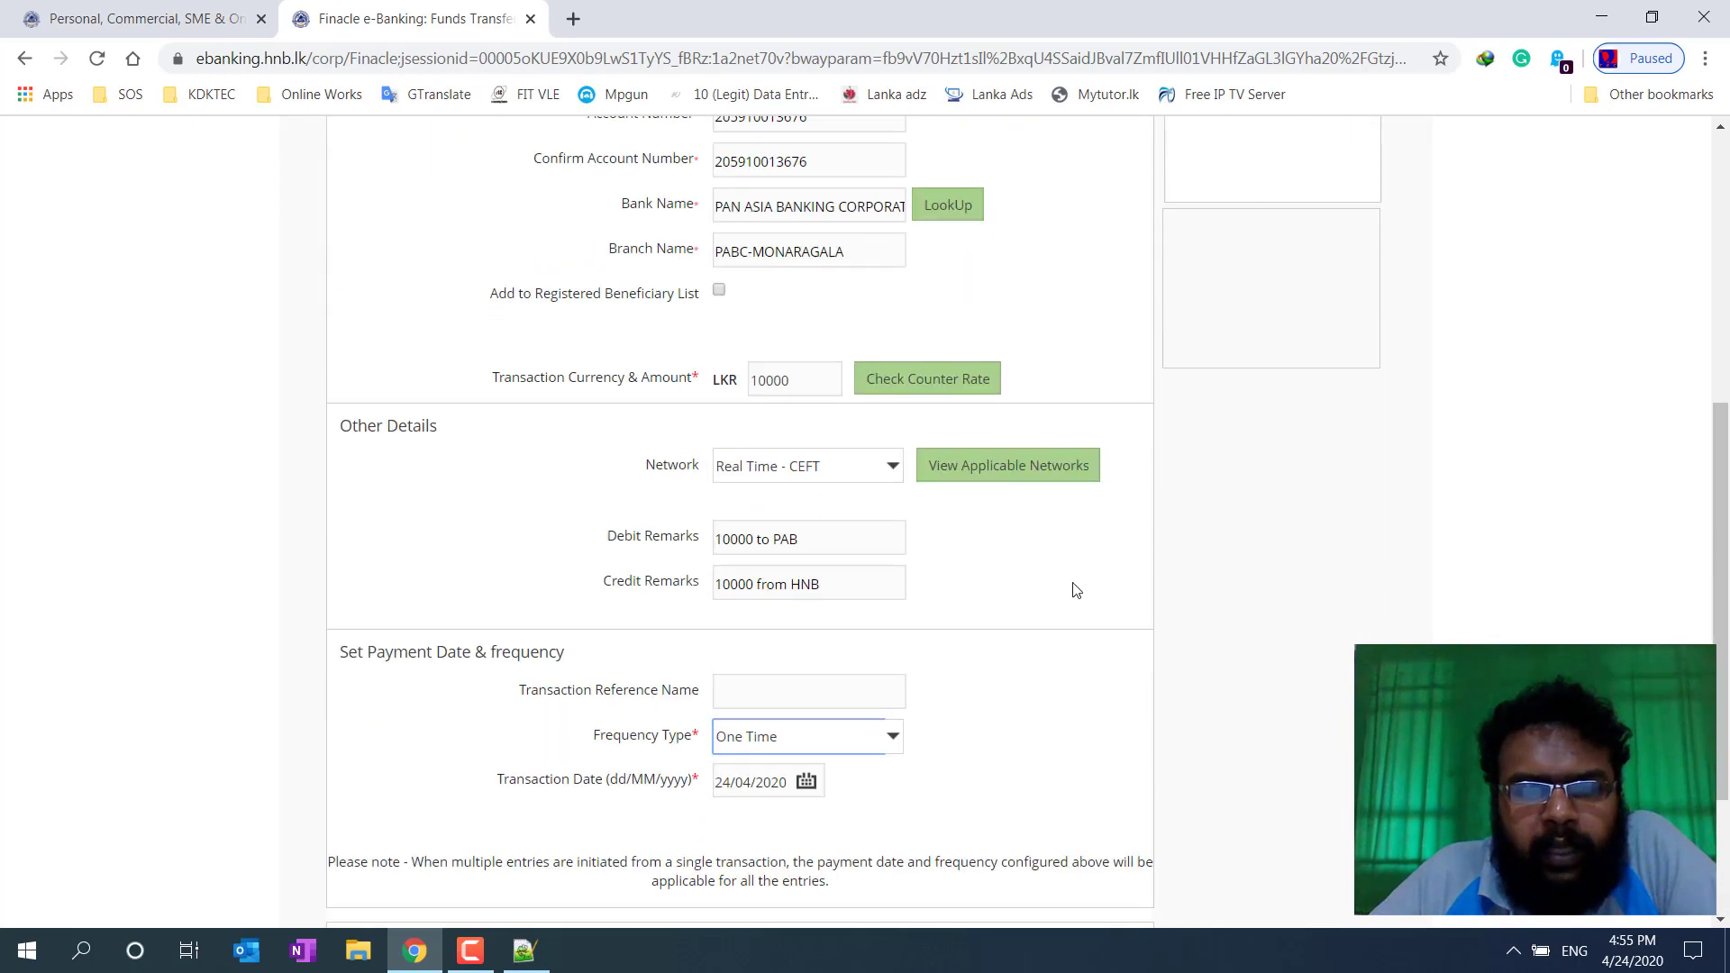
{"action": "scroll", "coordinate": [996, 818], "scroll_direction": "down", "scroll_amount": 5}
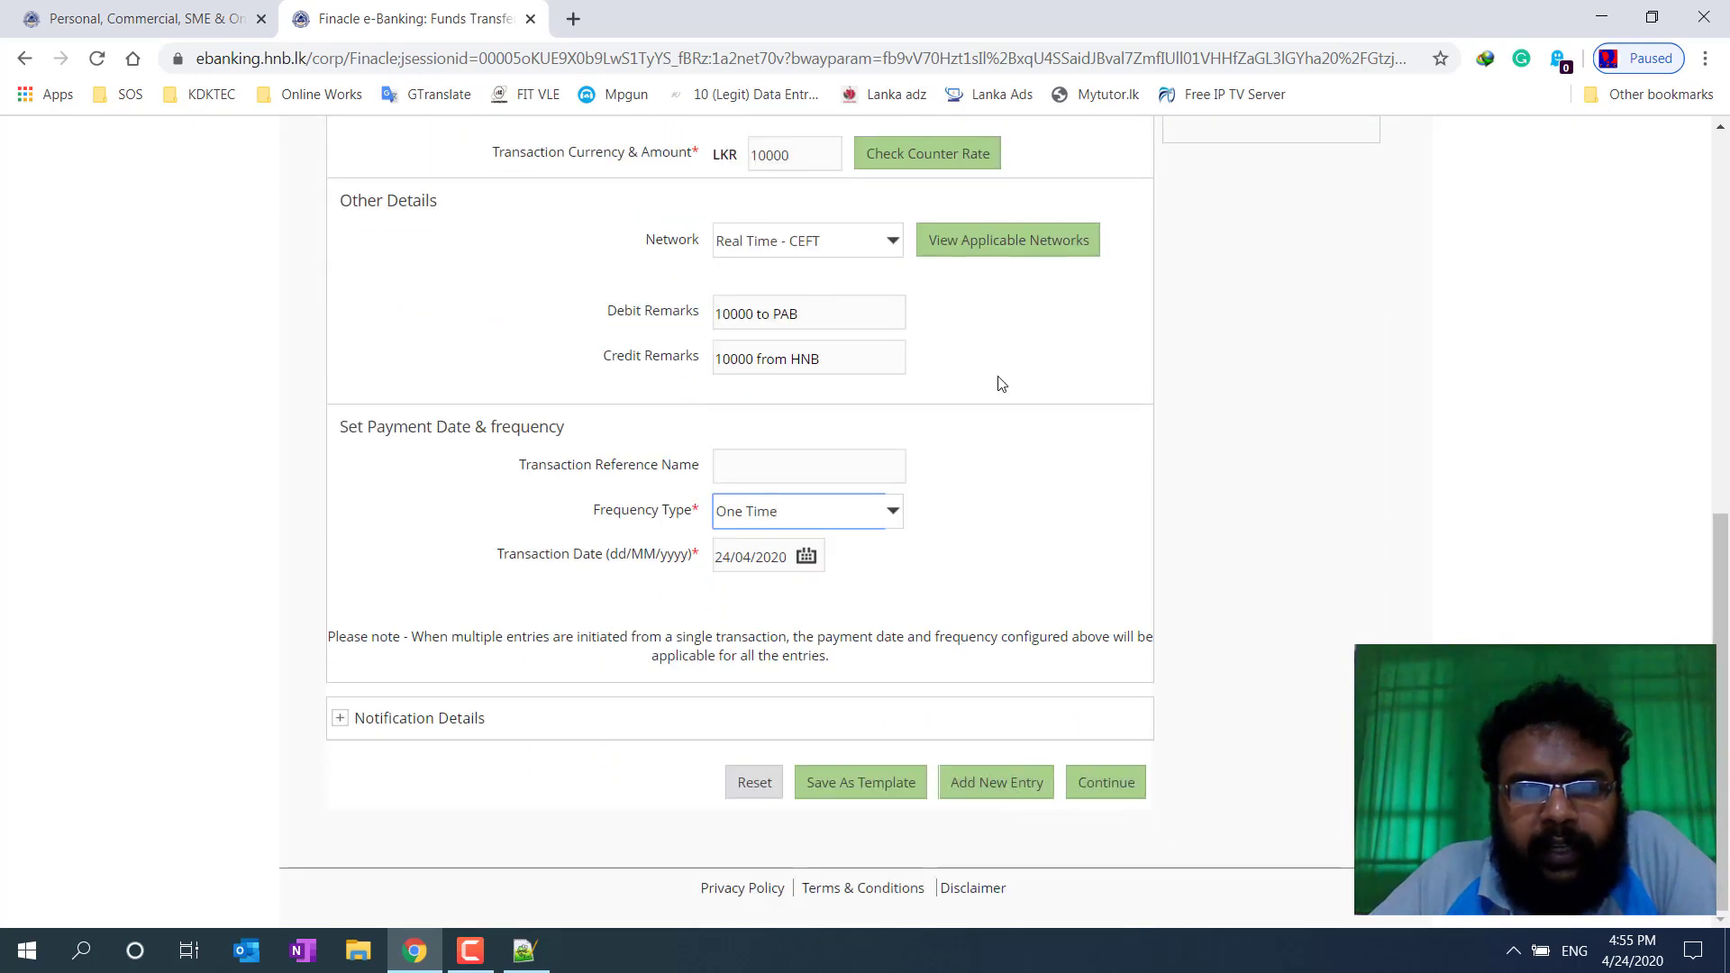
{"action": "scroll", "coordinate": [1054, 536], "scroll_direction": "up", "scroll_amount": 8}
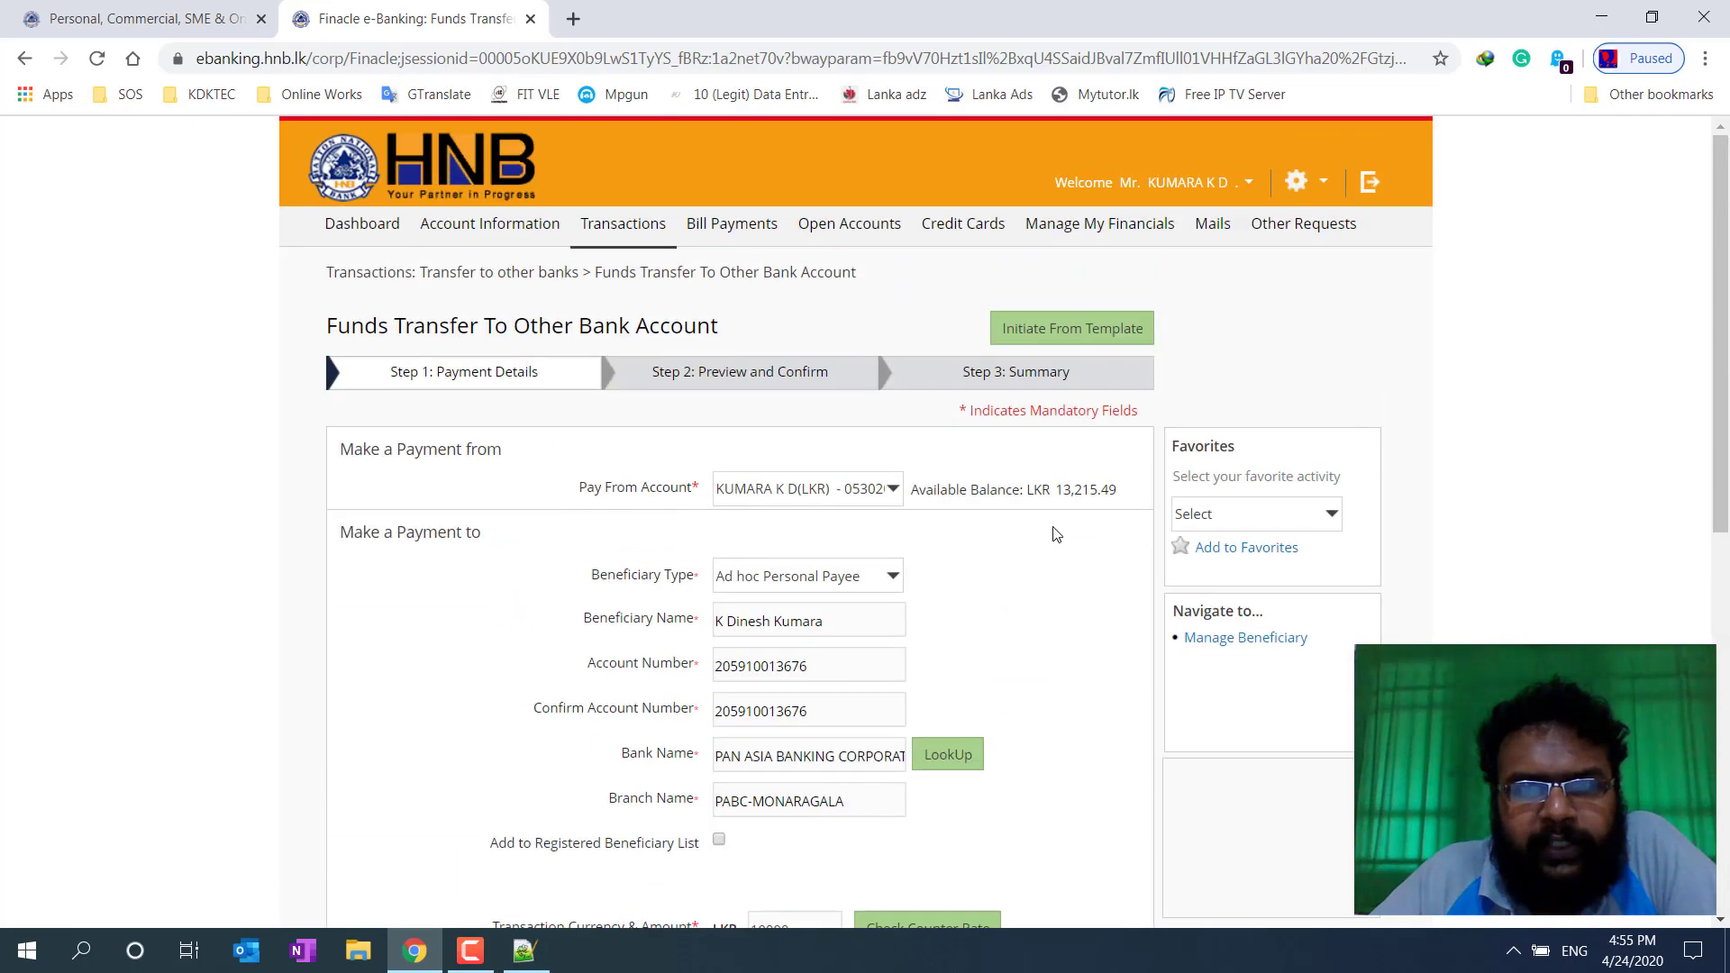
{"action": "scroll", "coordinate": [1054, 541], "scroll_direction": "down", "scroll_amount": 8}
Continue to the preview and review LKR 10,000.00 credit, LKR 50.00 charges, LKR 10,050.00 debit.
{"action": "left_click", "coordinate": [1107, 784]}
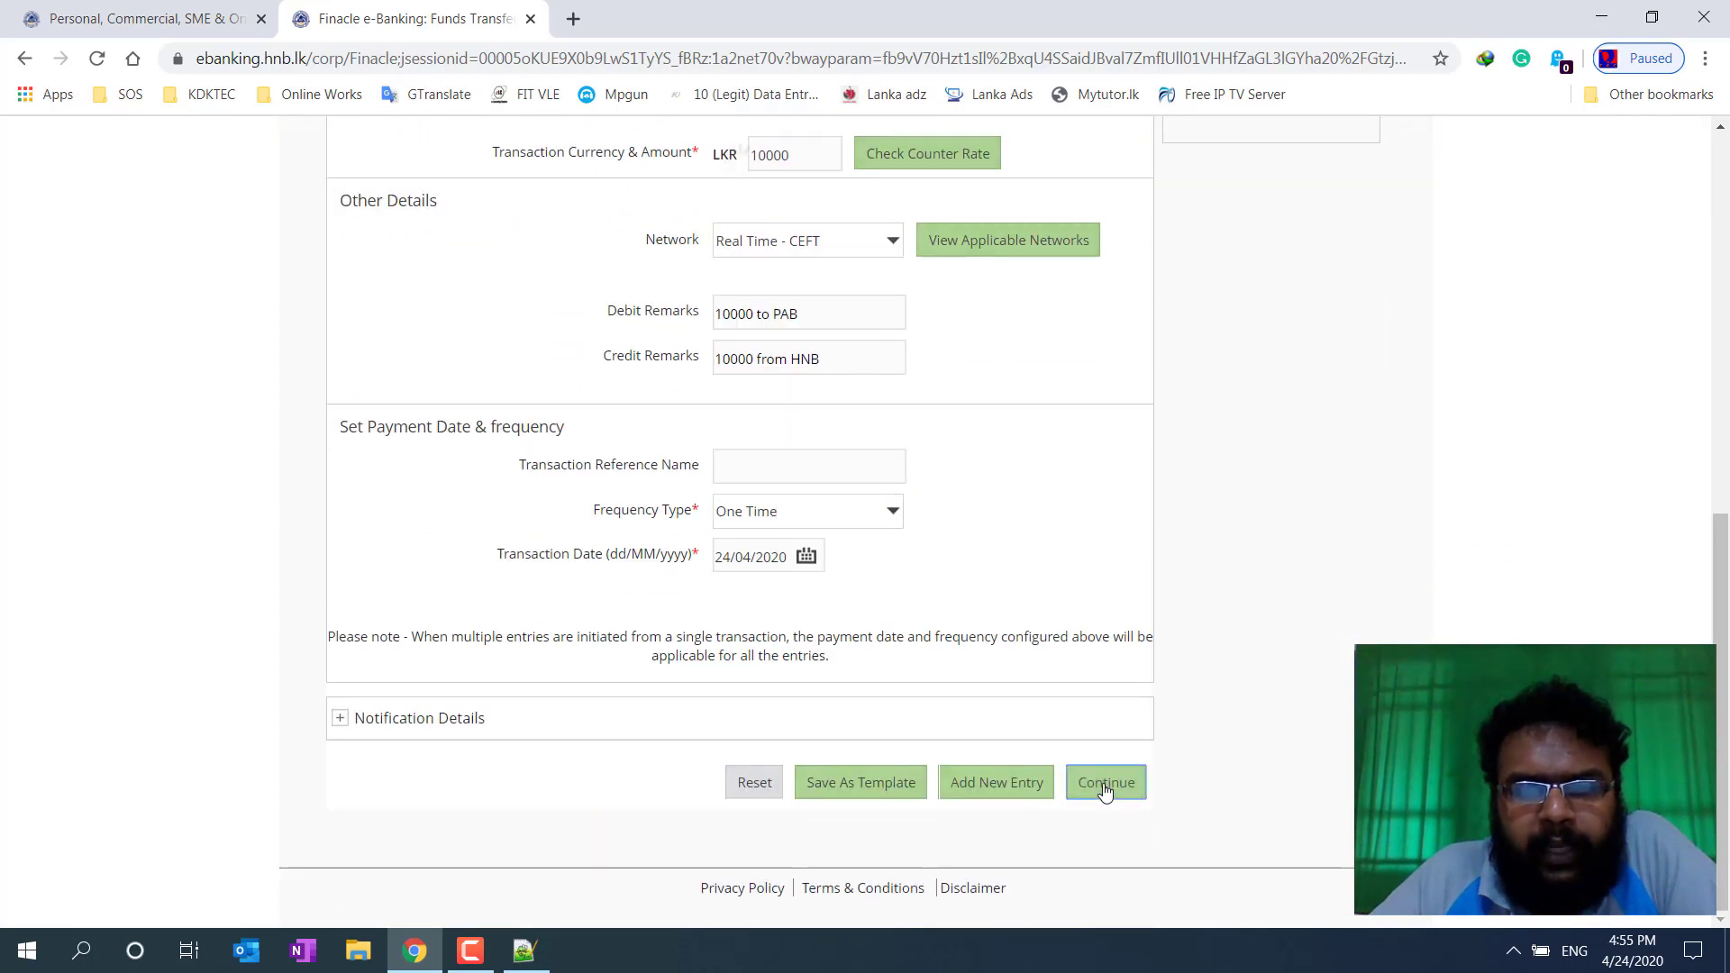
{"action": "scroll", "coordinate": [981, 438], "scroll_direction": "up", "scroll_amount": 6}
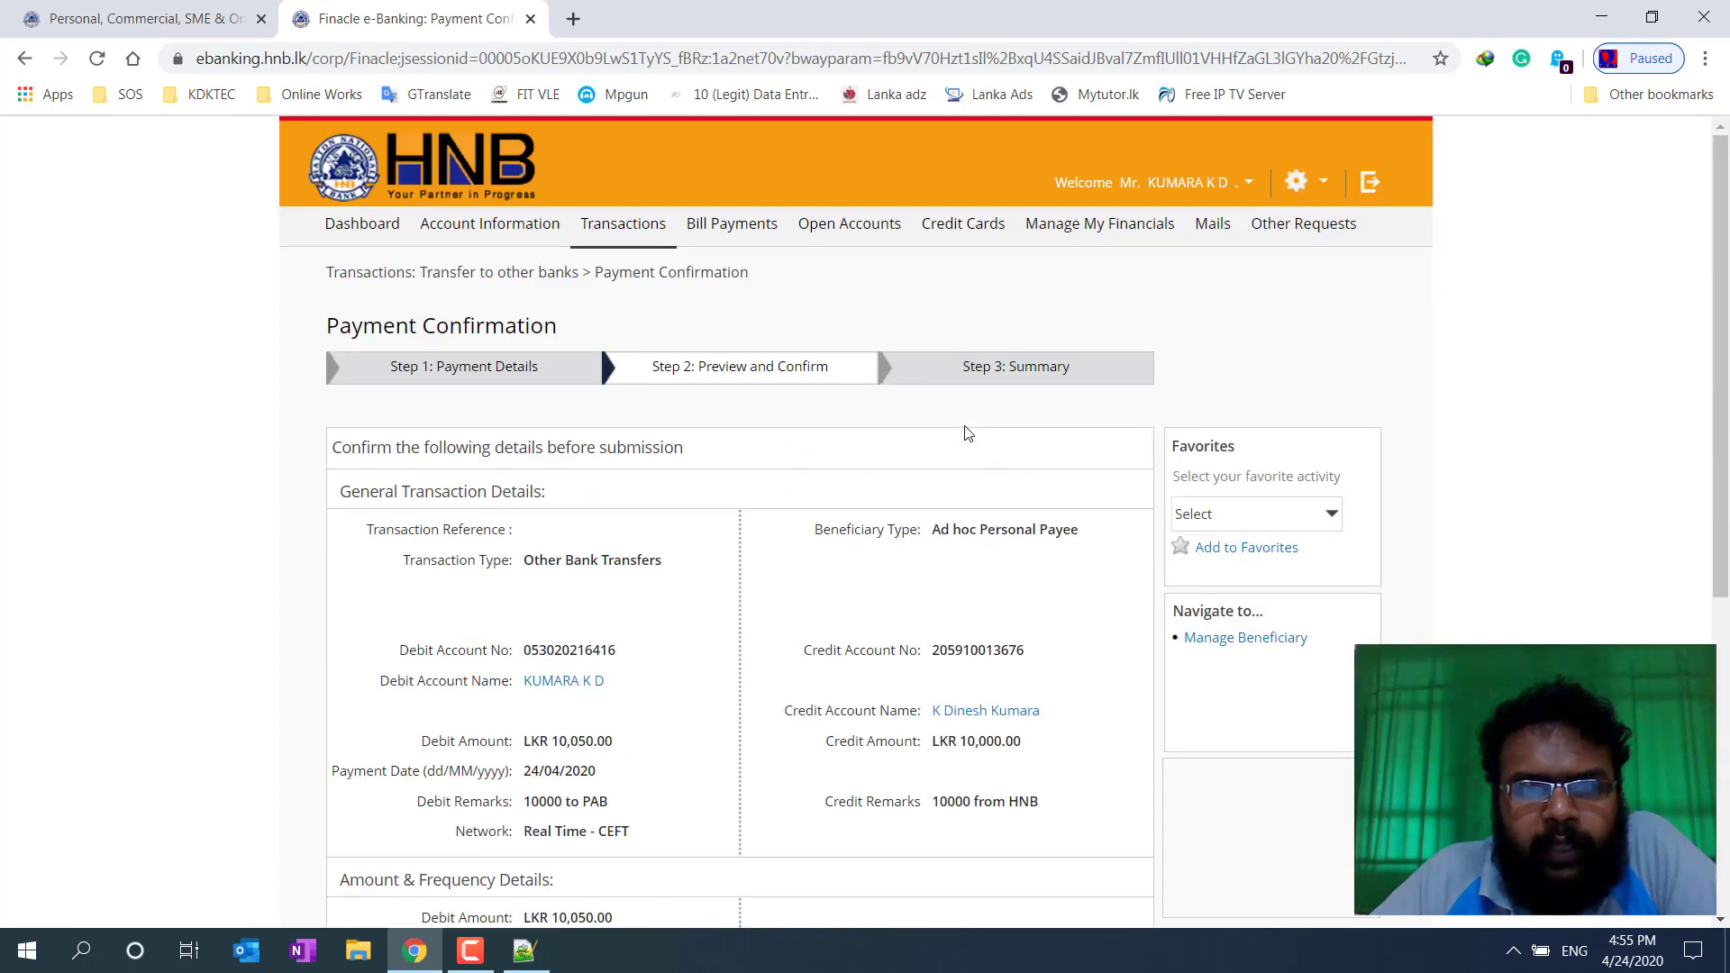
{"action": "scroll", "coordinate": [807, 363], "scroll_direction": "down", "scroll_amount": 4}
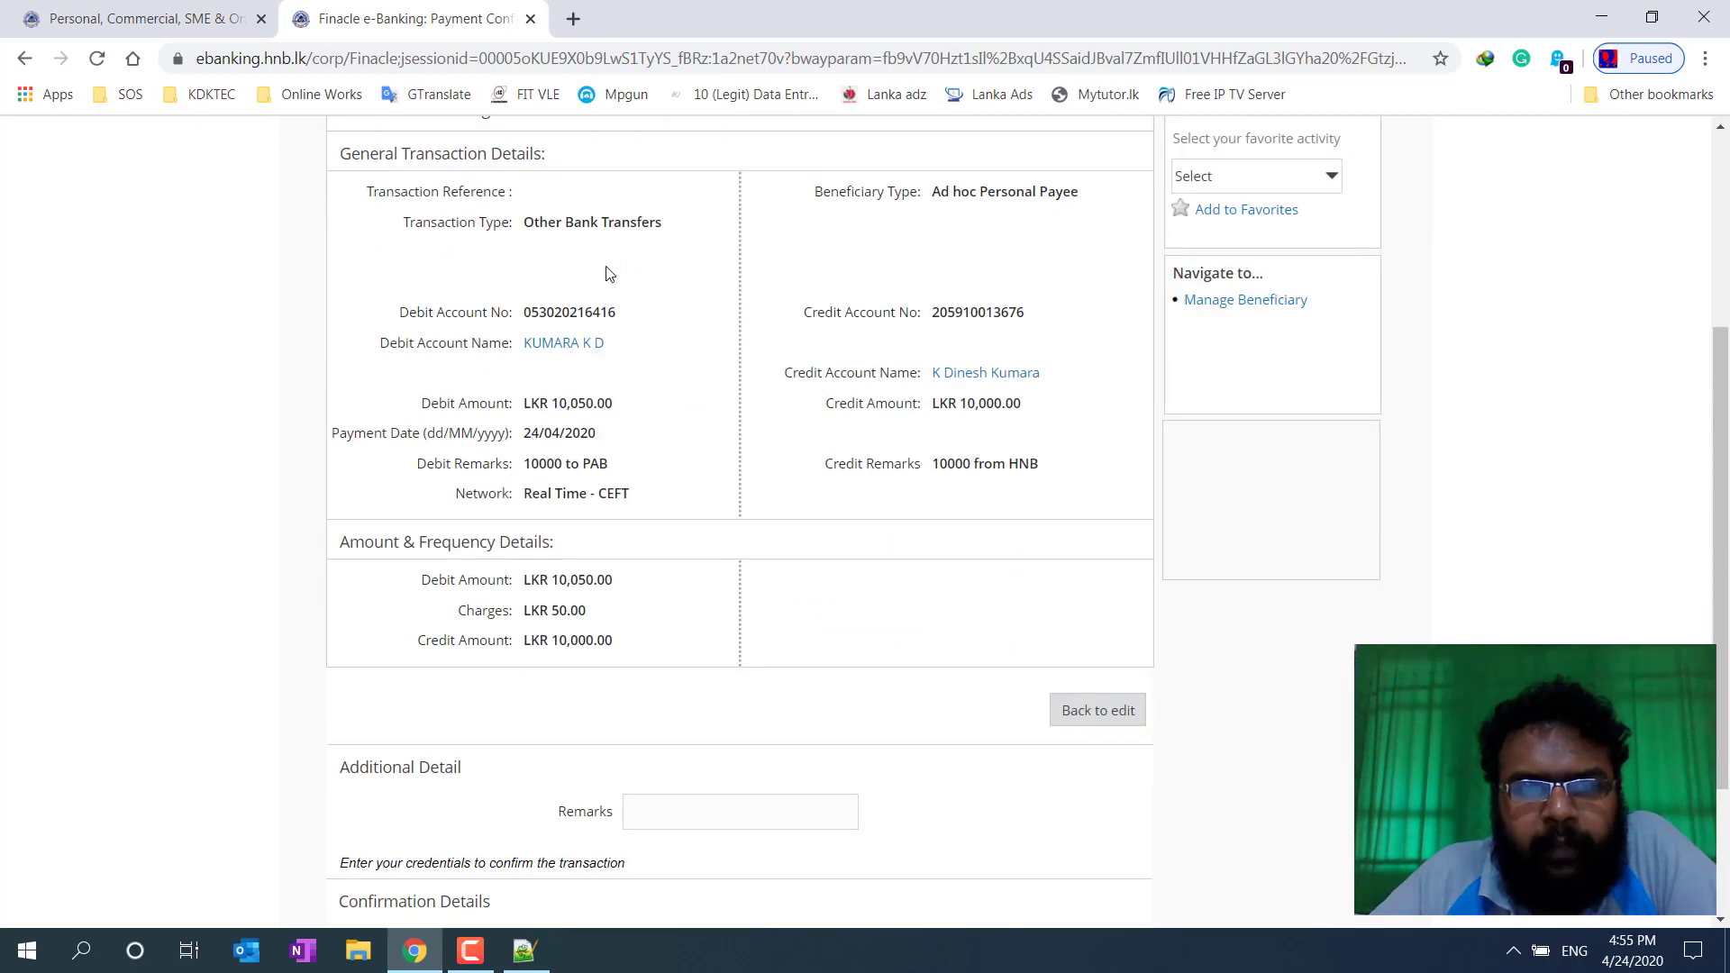
{"action": "scroll", "coordinate": [415, 216], "scroll_direction": "up", "scroll_amount": 1}
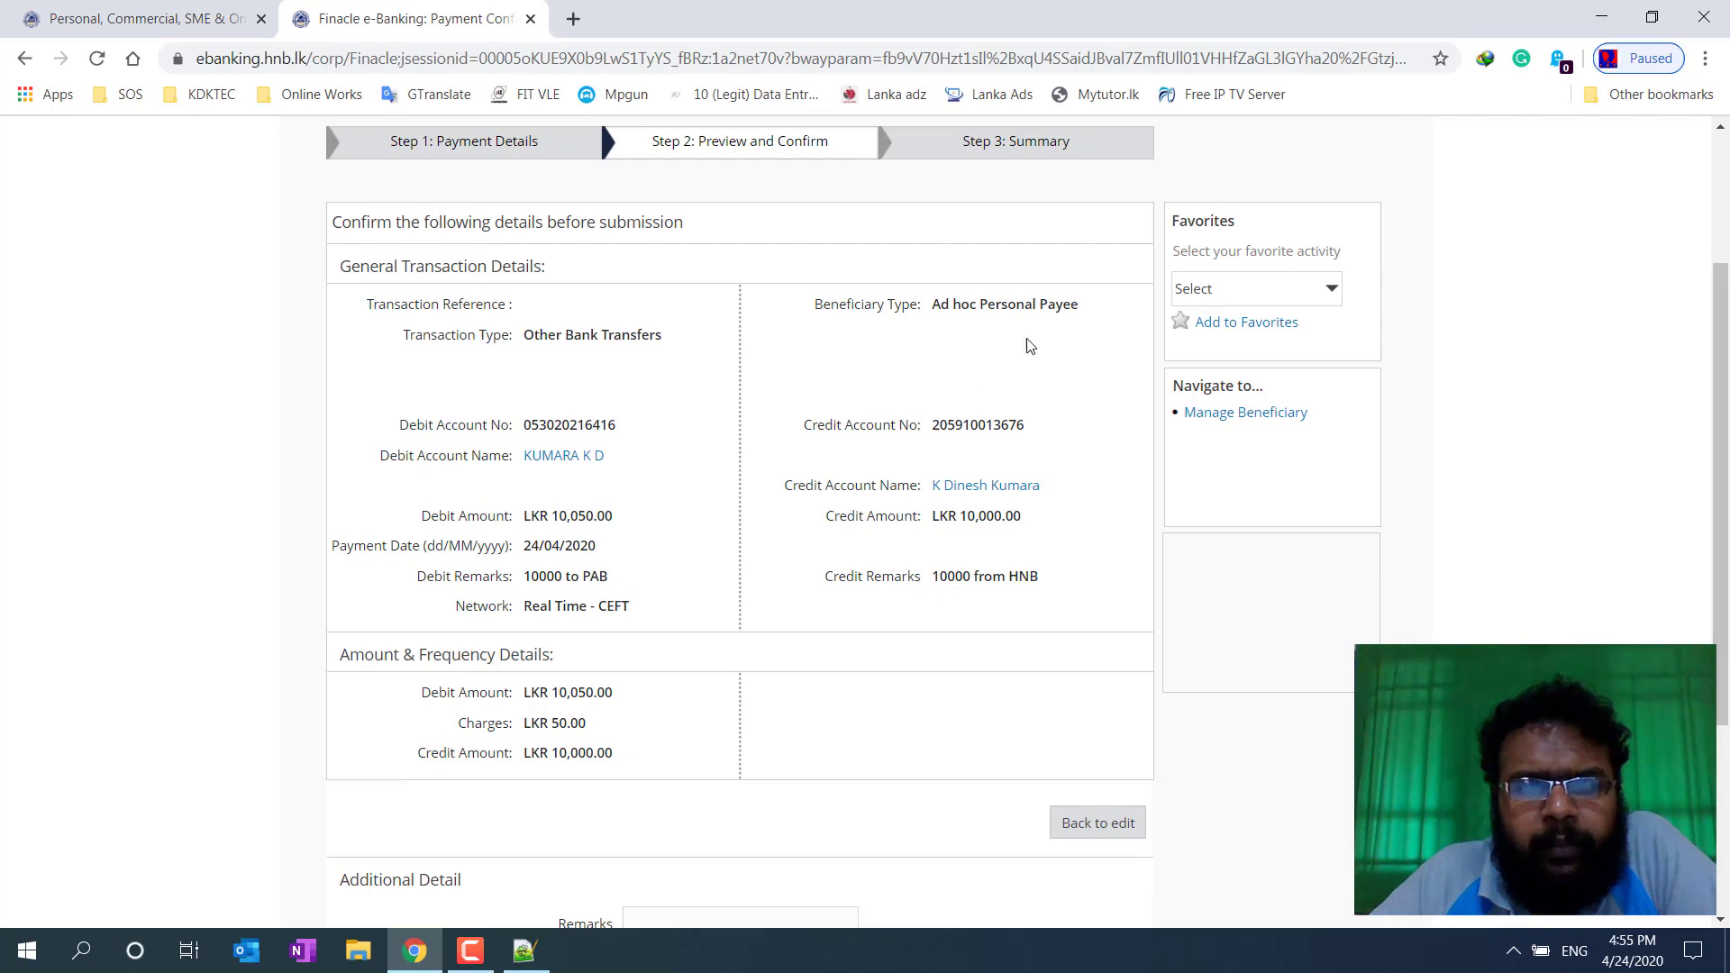
{"action": "scroll", "coordinate": [991, 505], "scroll_direction": "down", "scroll_amount": 2}
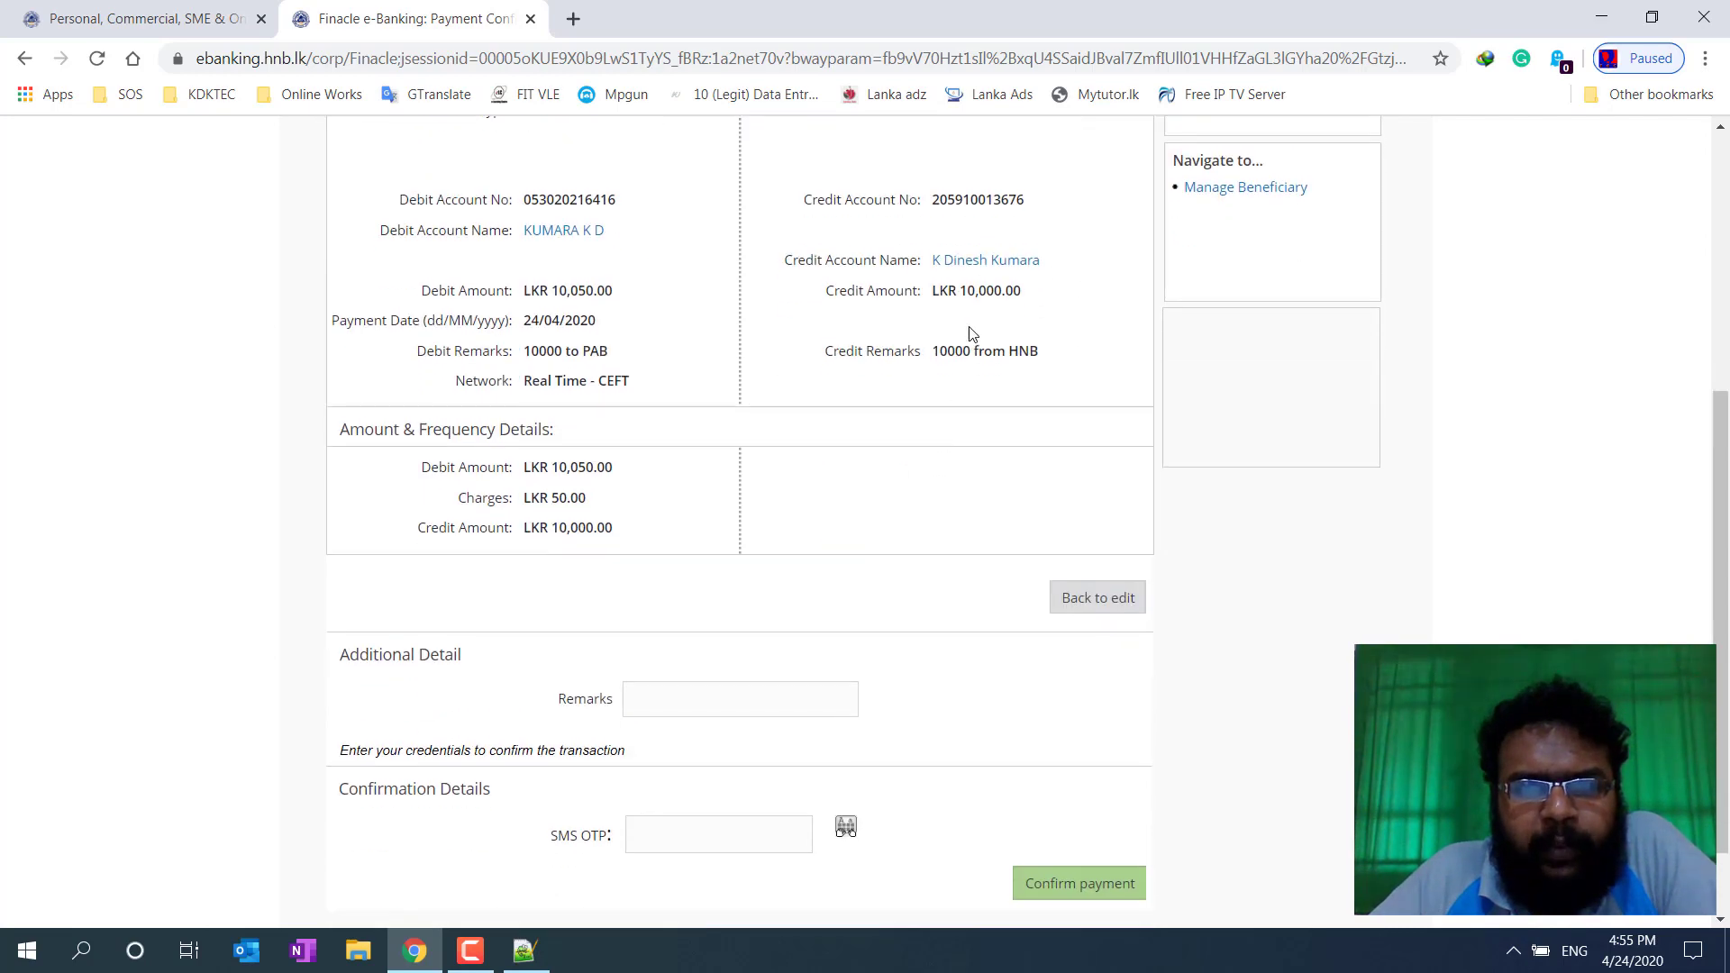
{"action": "scroll", "coordinate": [919, 397], "scroll_direction": "down", "scroll_amount": 1}
{"action": "scroll", "coordinate": [627, 469], "scroll_direction": "up", "scroll_amount": 1}
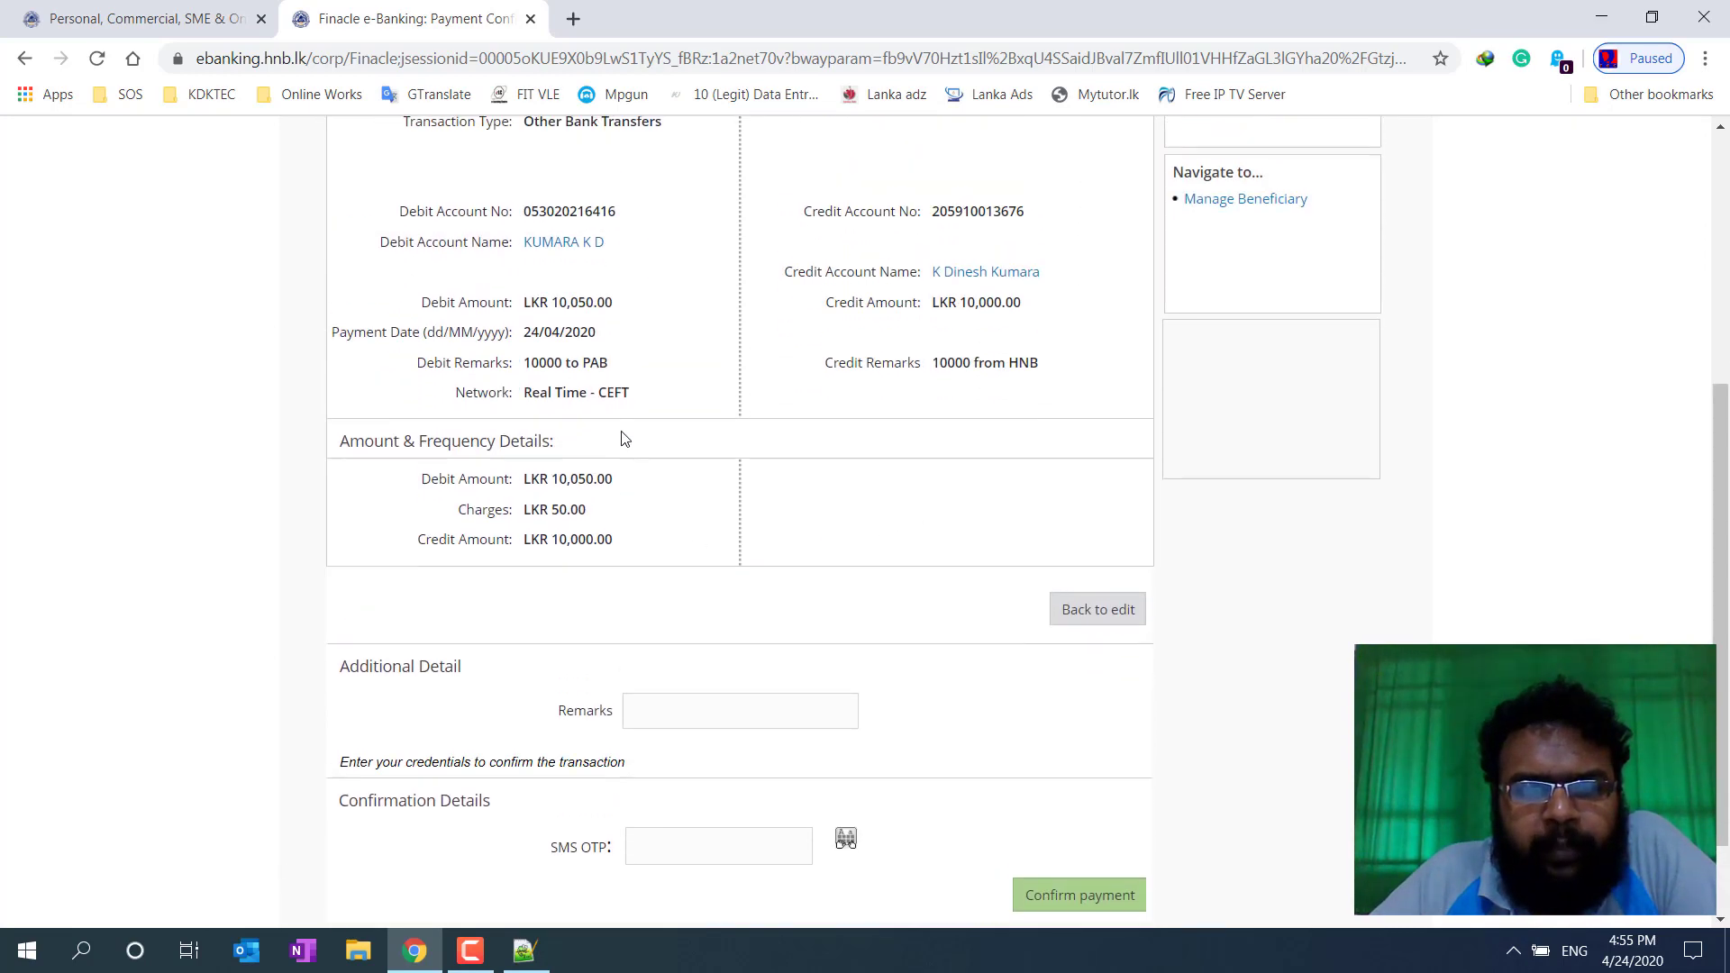
{"action": "scroll", "coordinate": [626, 439], "scroll_direction": "up", "scroll_amount": 3}
{"action": "scroll", "coordinate": [722, 638], "scroll_direction": "down", "scroll_amount": 4}
Enter the SMS one-time code in Confirmation Details and confirm the payment.
{"action": "left_click", "coordinate": [703, 593]}
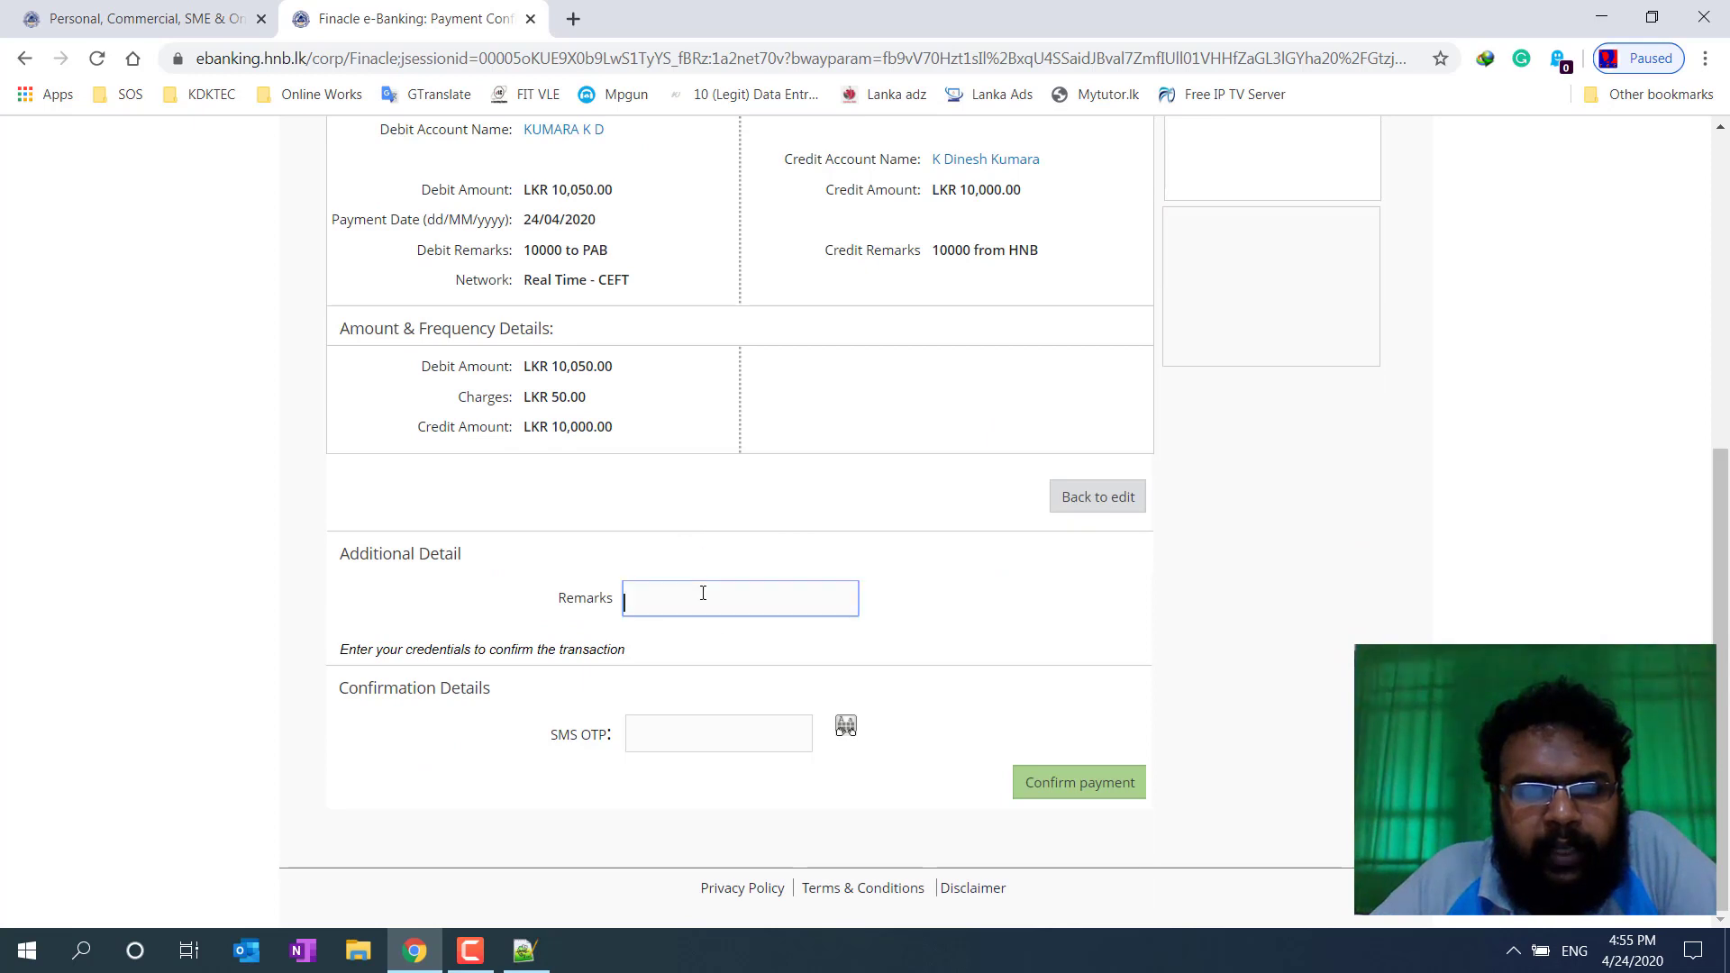
{"action": "left_click", "coordinate": [696, 739]}
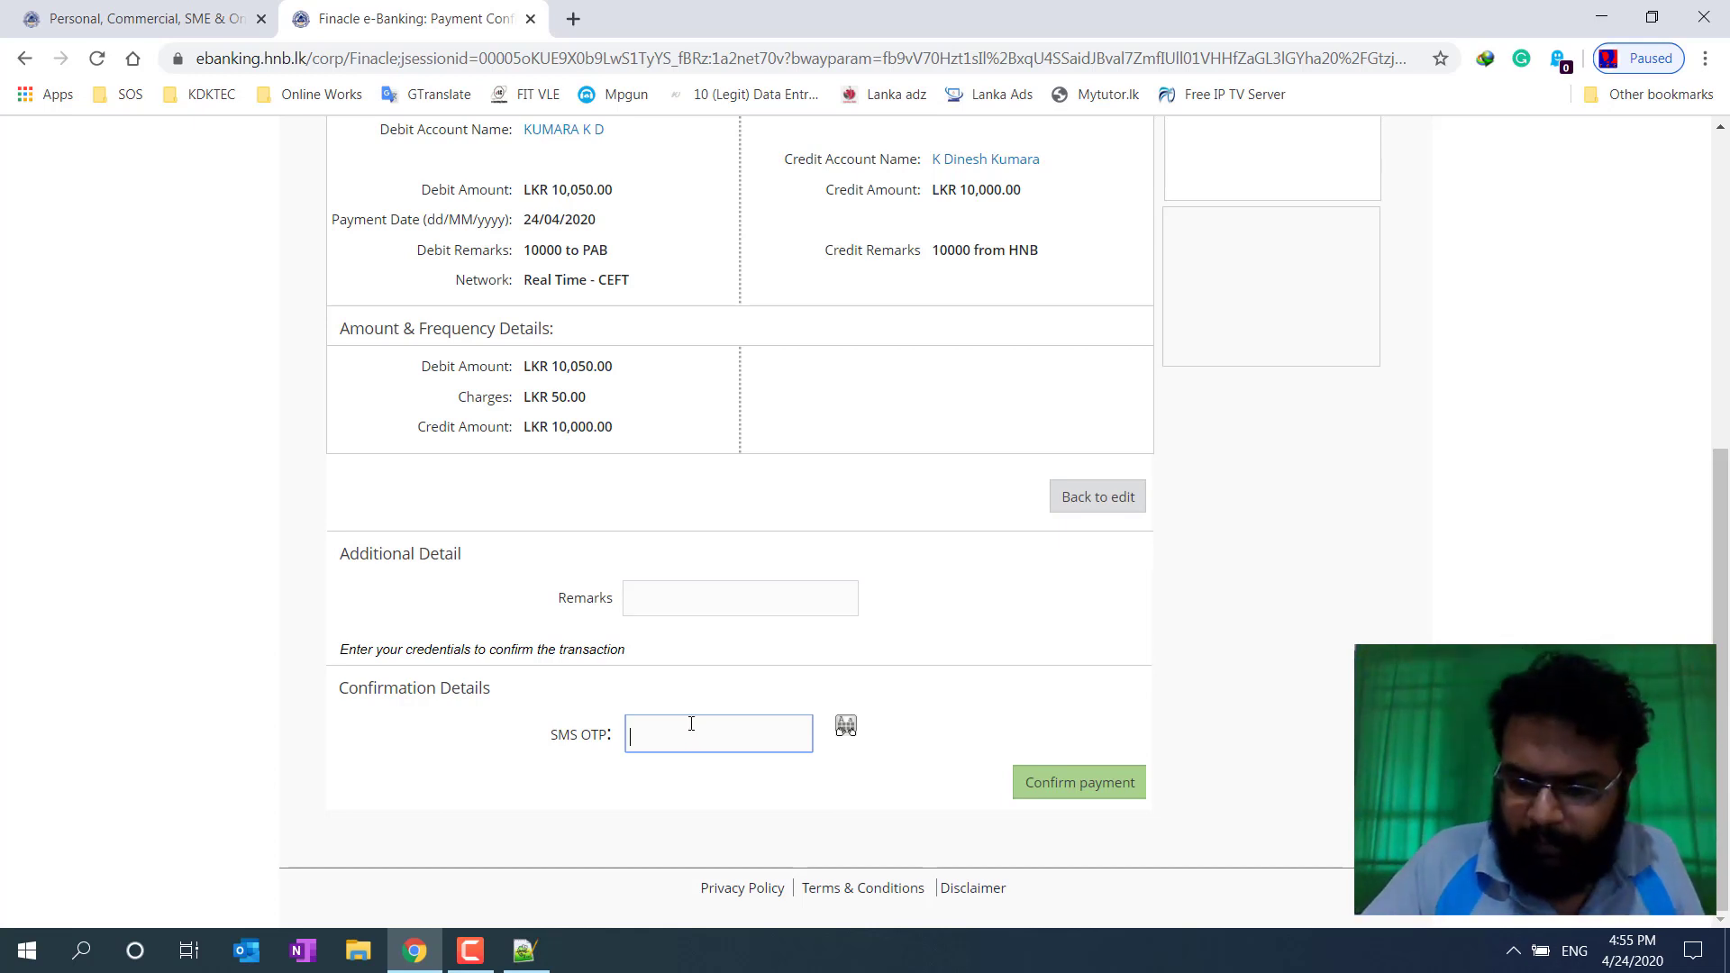
{"action": "type", "text": "••"}
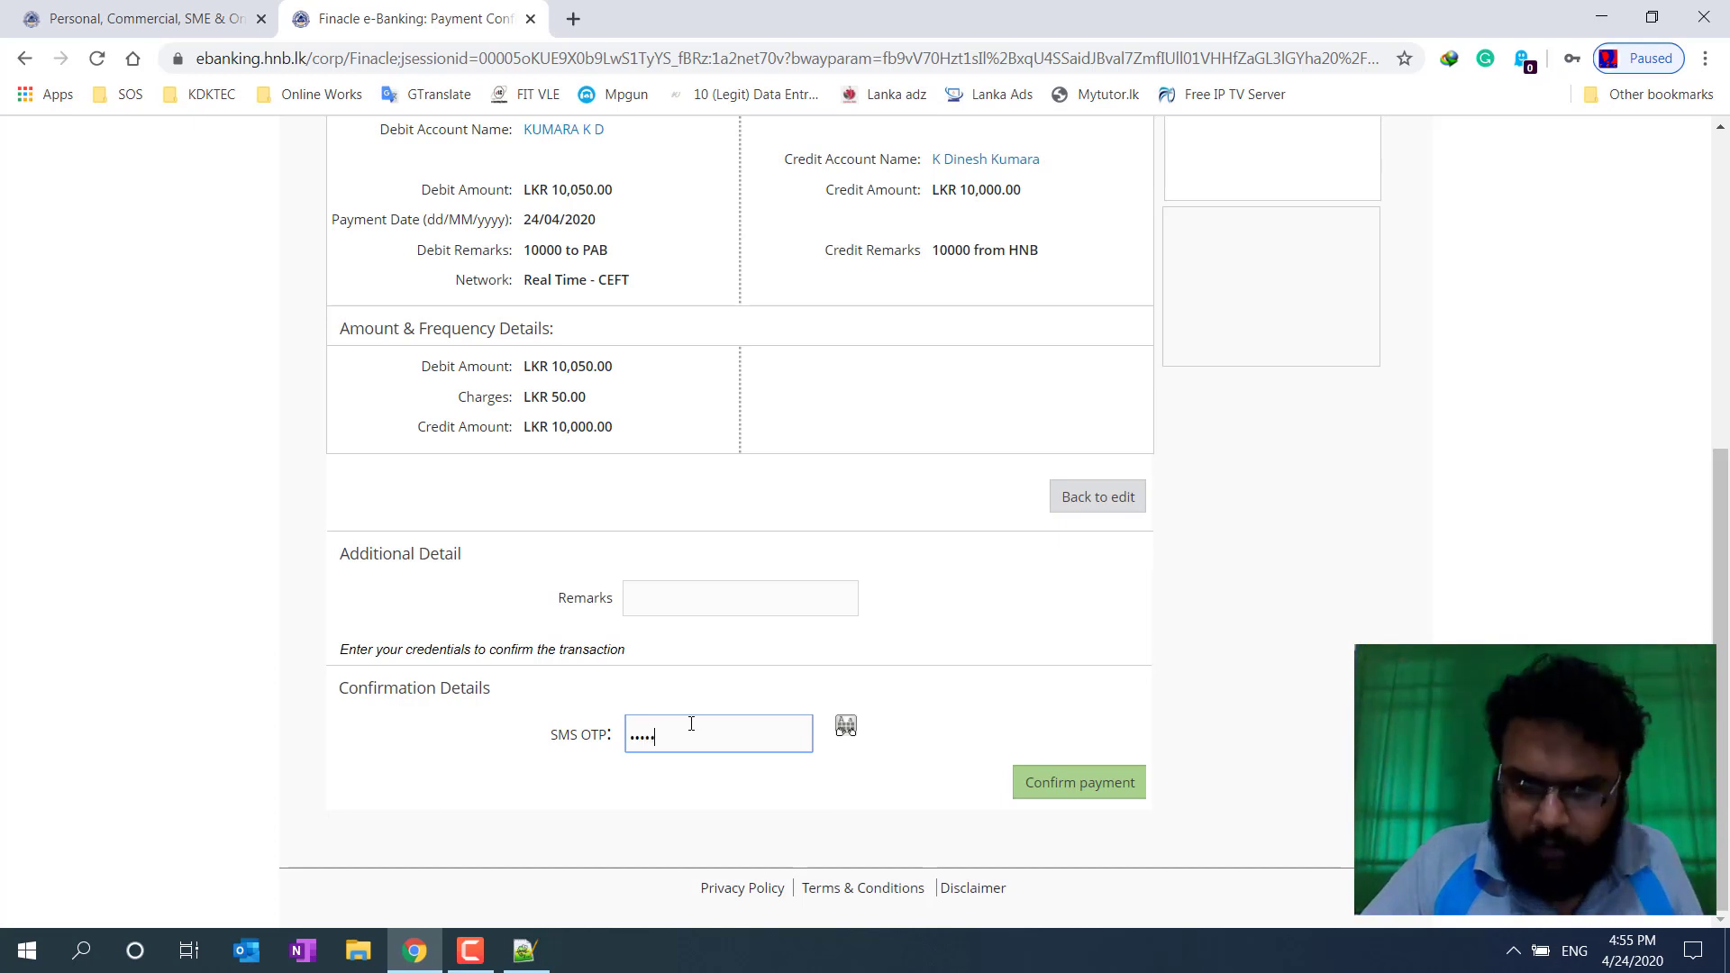
{"action": "left_click", "coordinate": [1098, 784]}
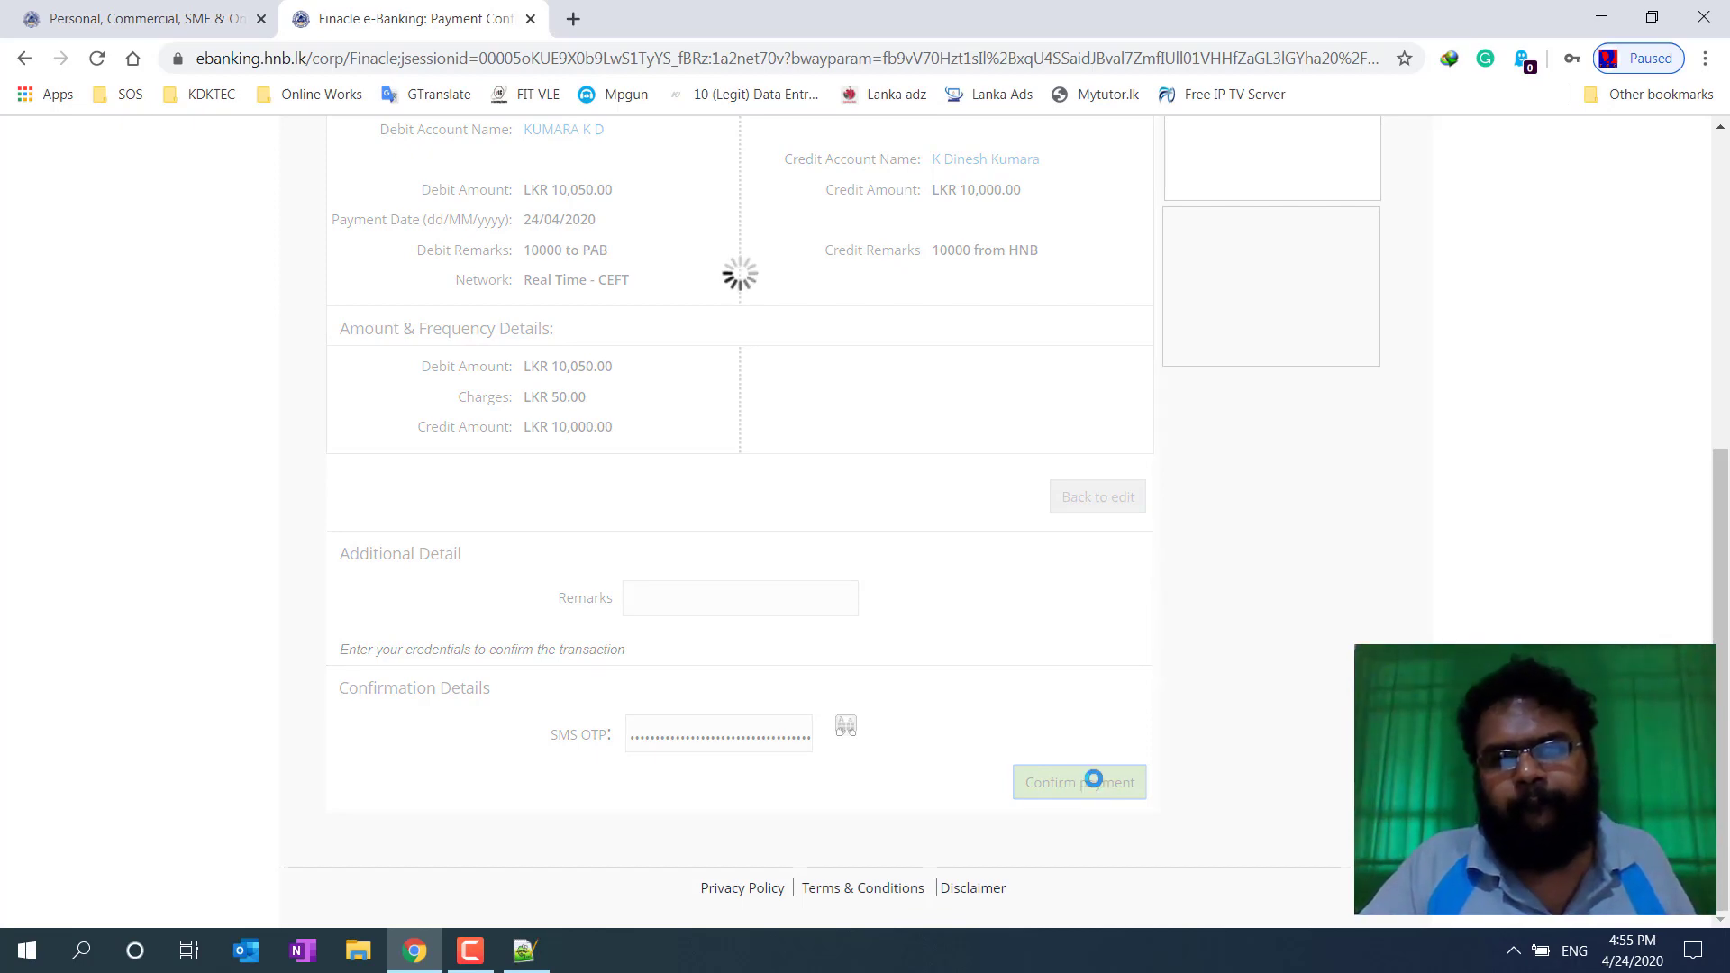
{"action": "scroll", "coordinate": [1004, 759], "scroll_direction": "down", "scroll_amount": 3}
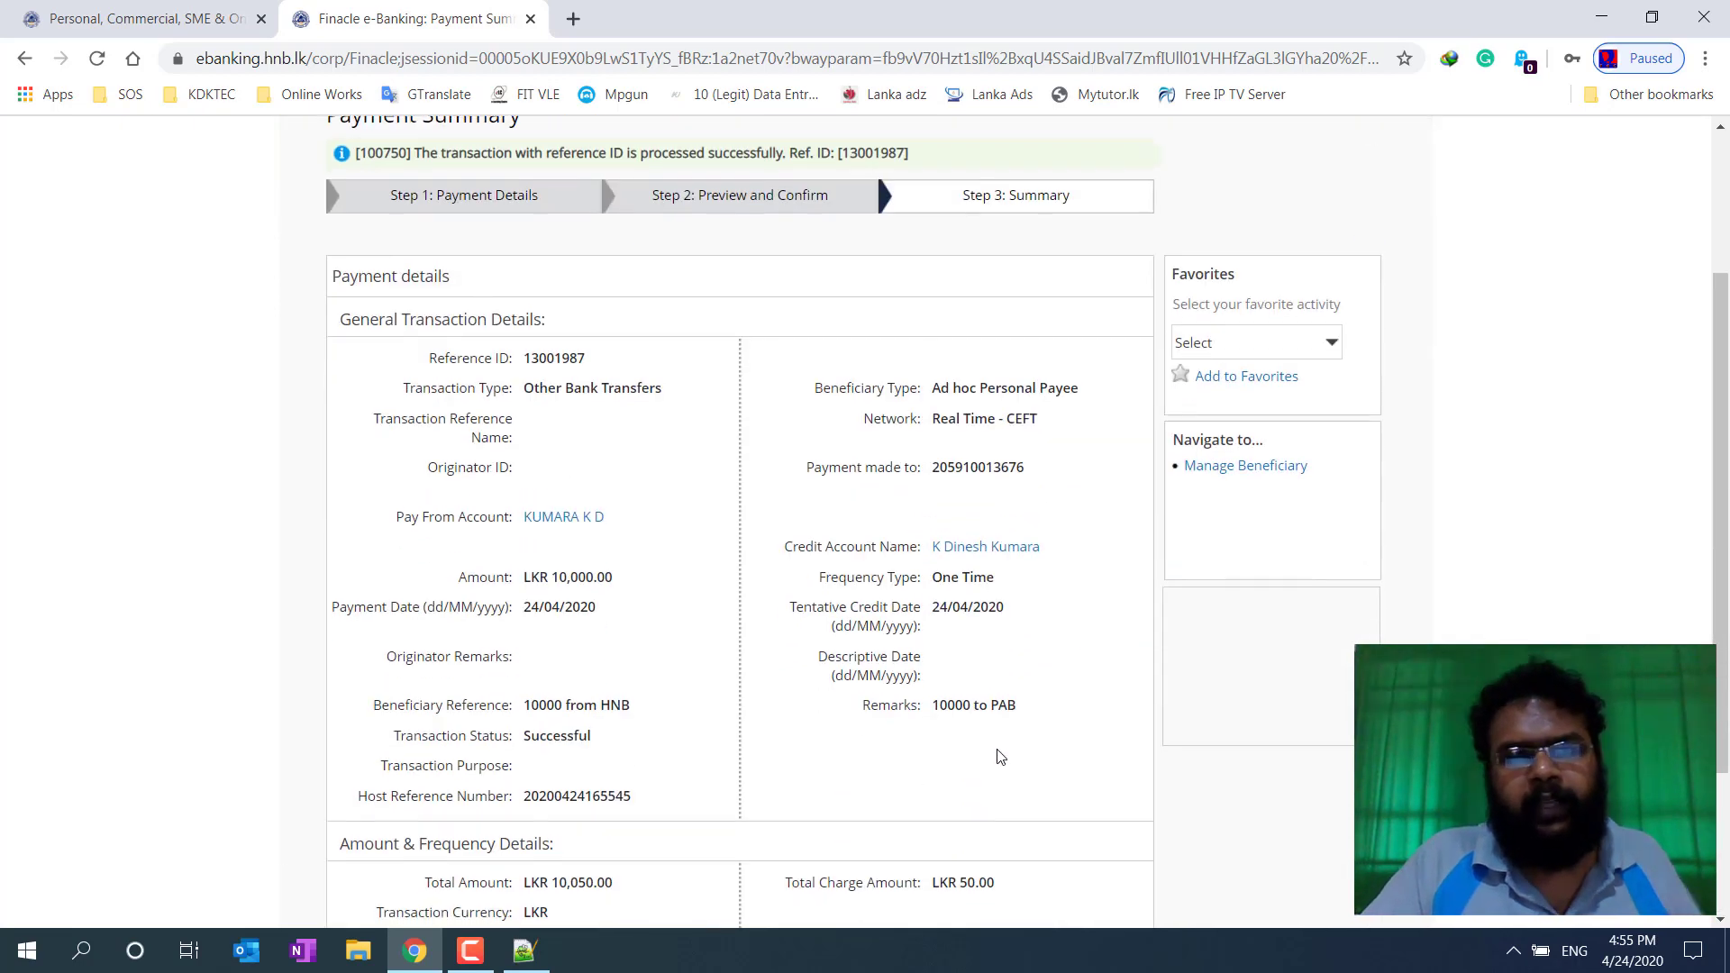
{"action": "scroll", "coordinate": [516, 526], "scroll_direction": "up", "scroll_amount": 3}
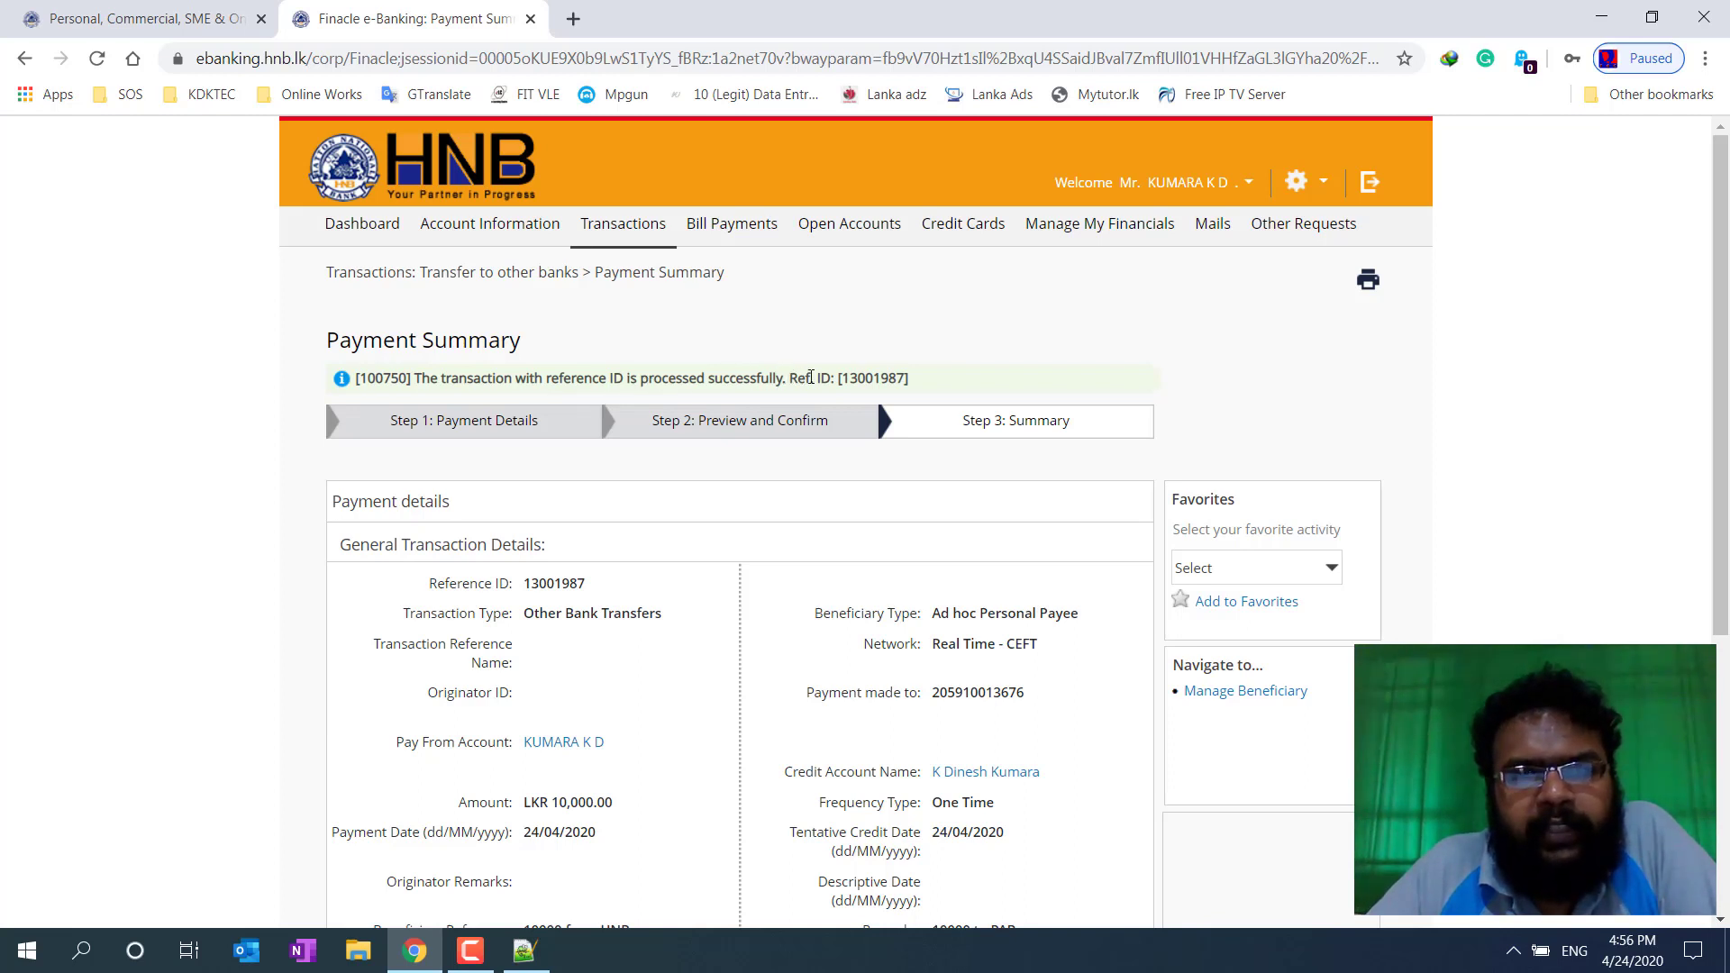
{"action": "left_click_drag", "start_coordinate": [847, 378], "coordinate": [904, 379]}
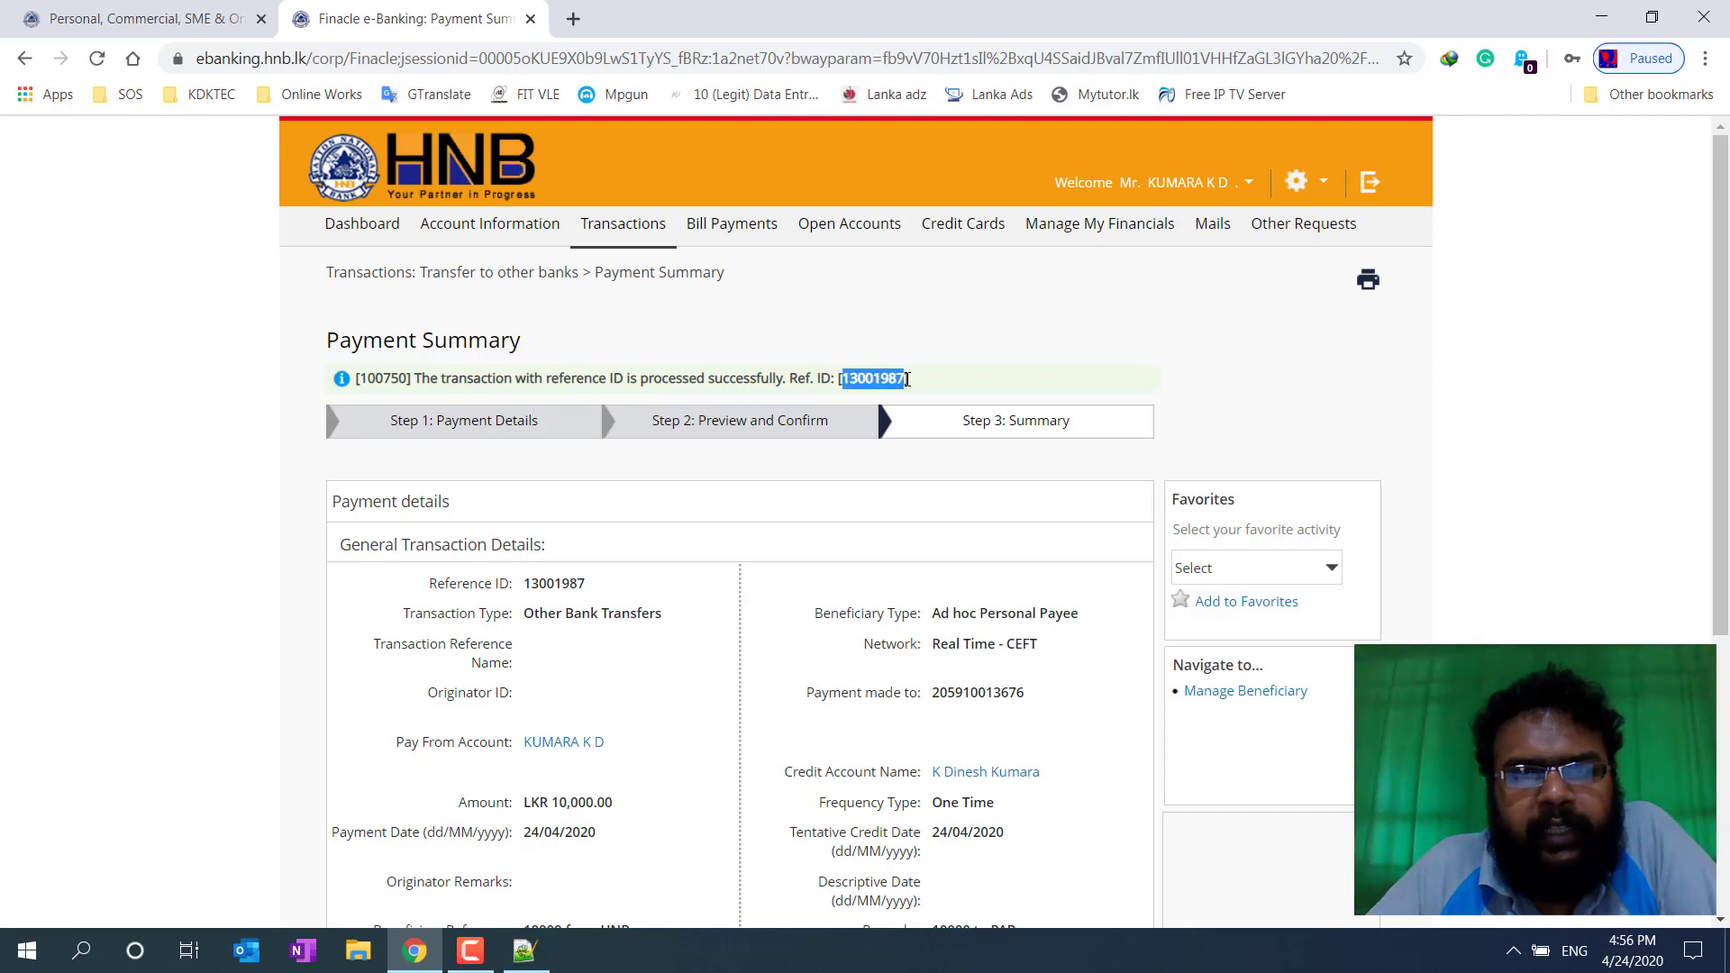
{"action": "scroll", "coordinate": [1100, 428], "scroll_direction": "down", "scroll_amount": 3}
{"action": "scroll", "coordinate": [1100, 431], "scroll_direction": "down", "scroll_amount": 3}
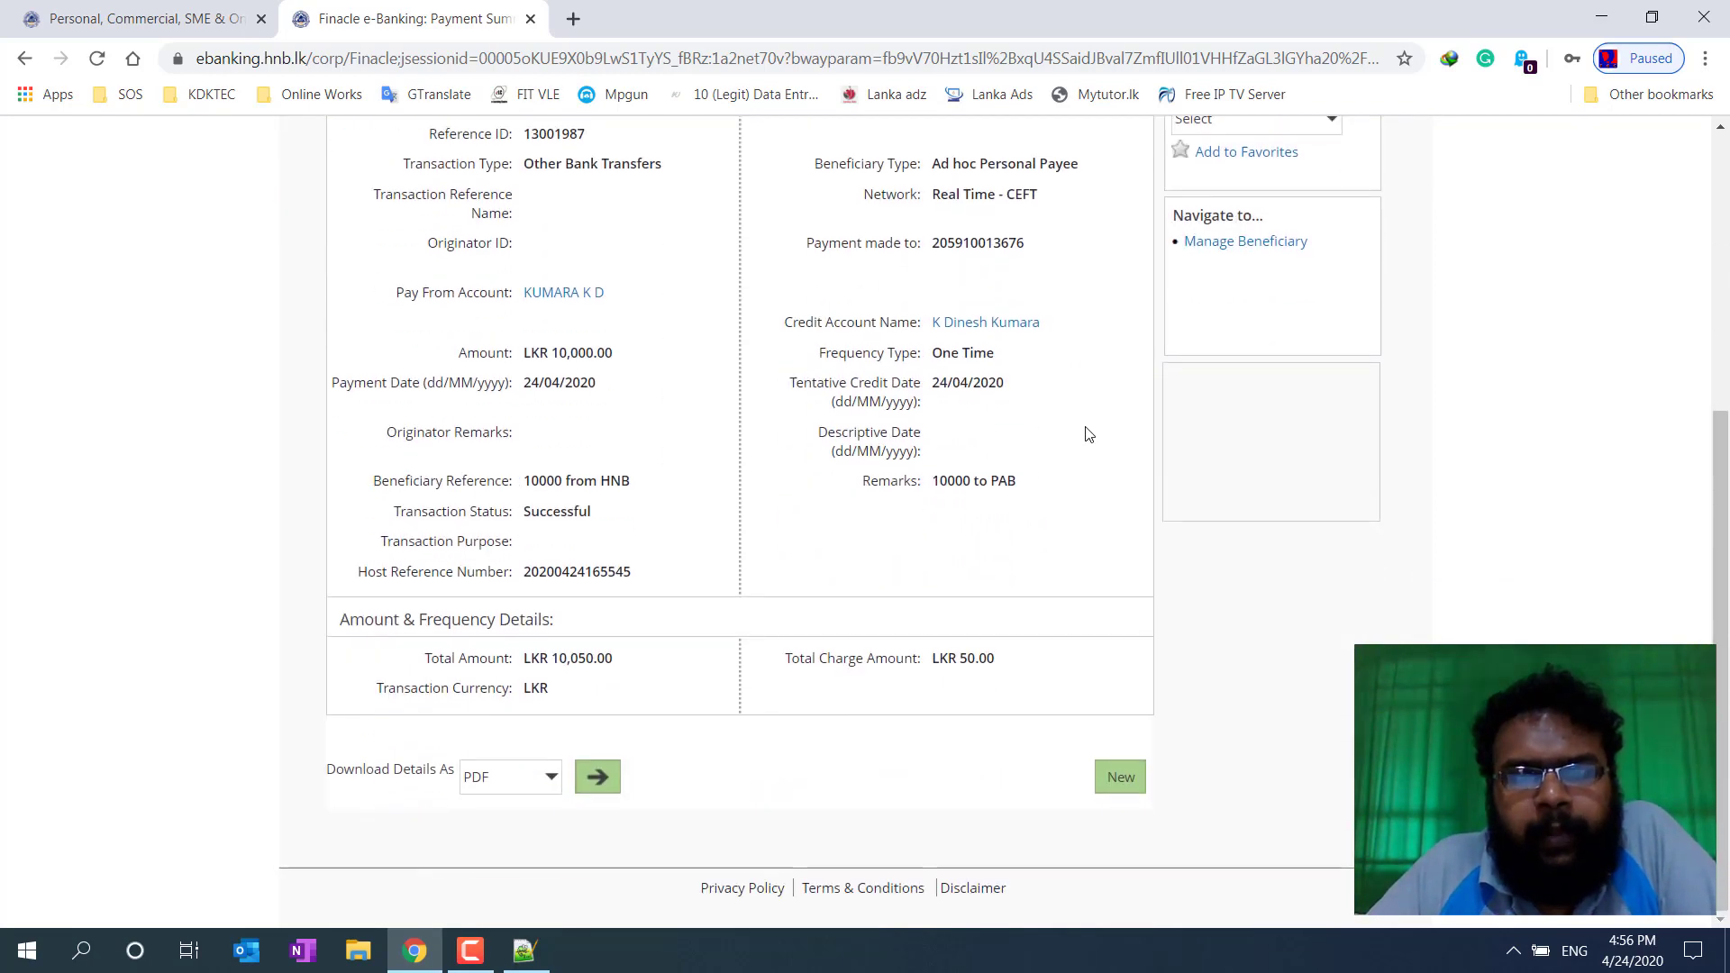
{"action": "scroll", "coordinate": [1087, 433], "scroll_direction": "up", "scroll_amount": 5}
{"action": "scroll", "coordinate": [1086, 433], "scroll_direction": "down", "scroll_amount": 5}
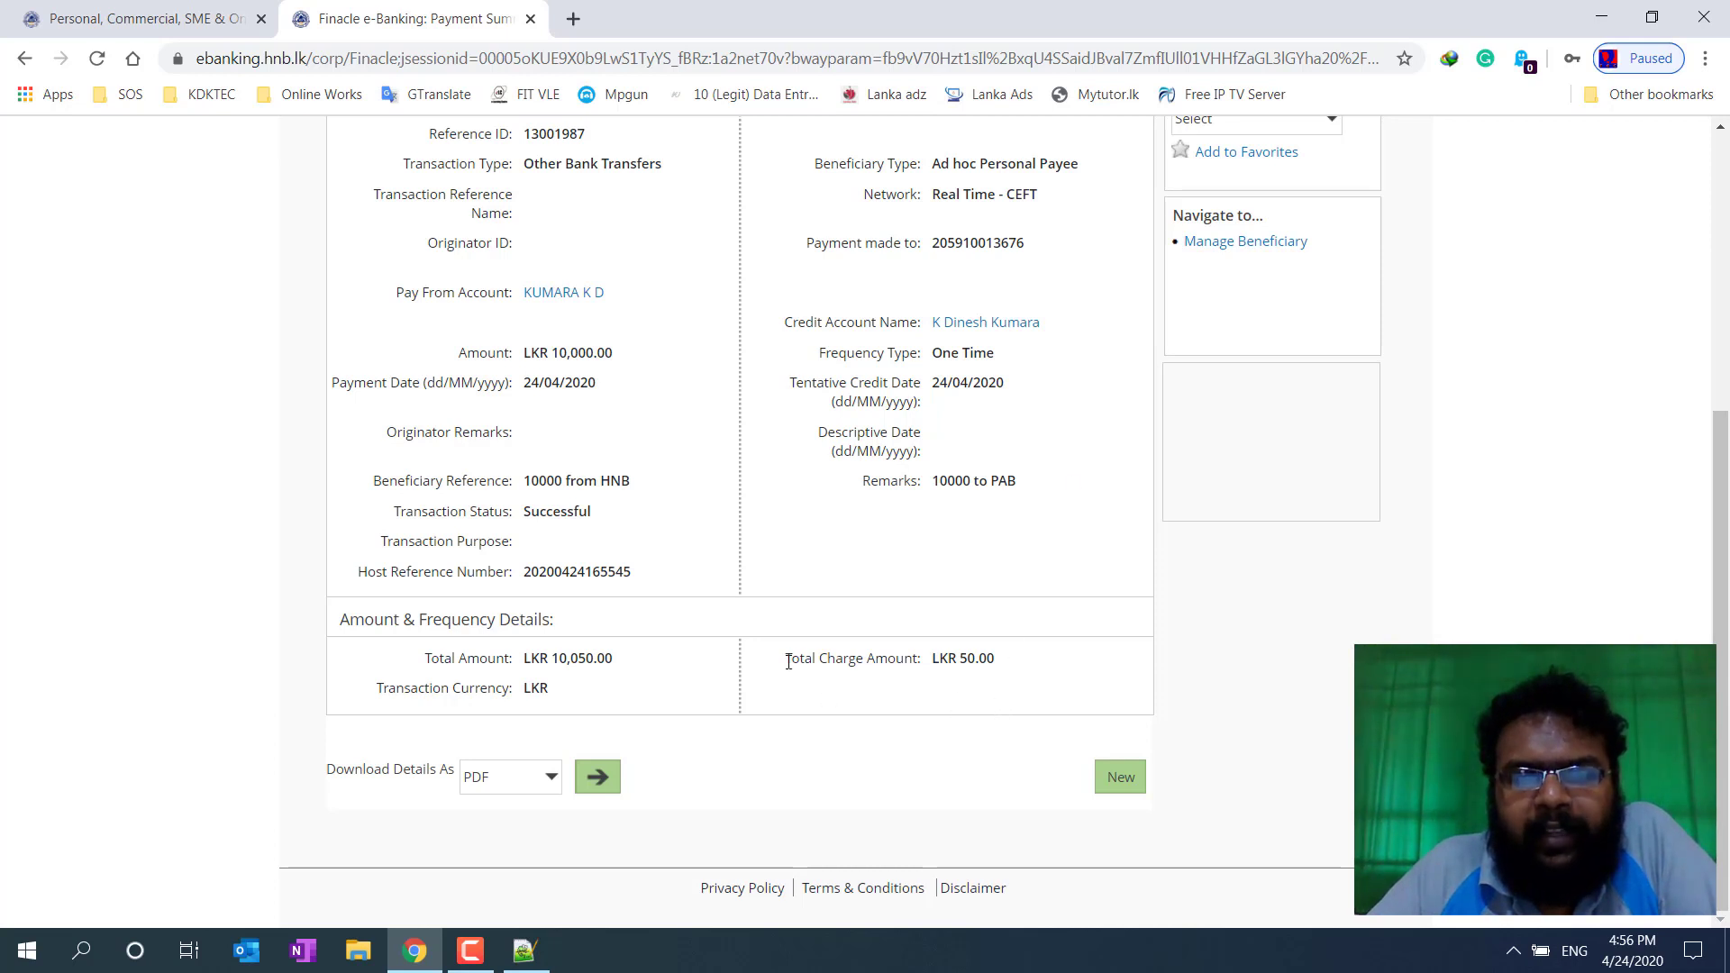
{"action": "left_click_drag", "start_coordinate": [788, 663], "coordinate": [1004, 668]}
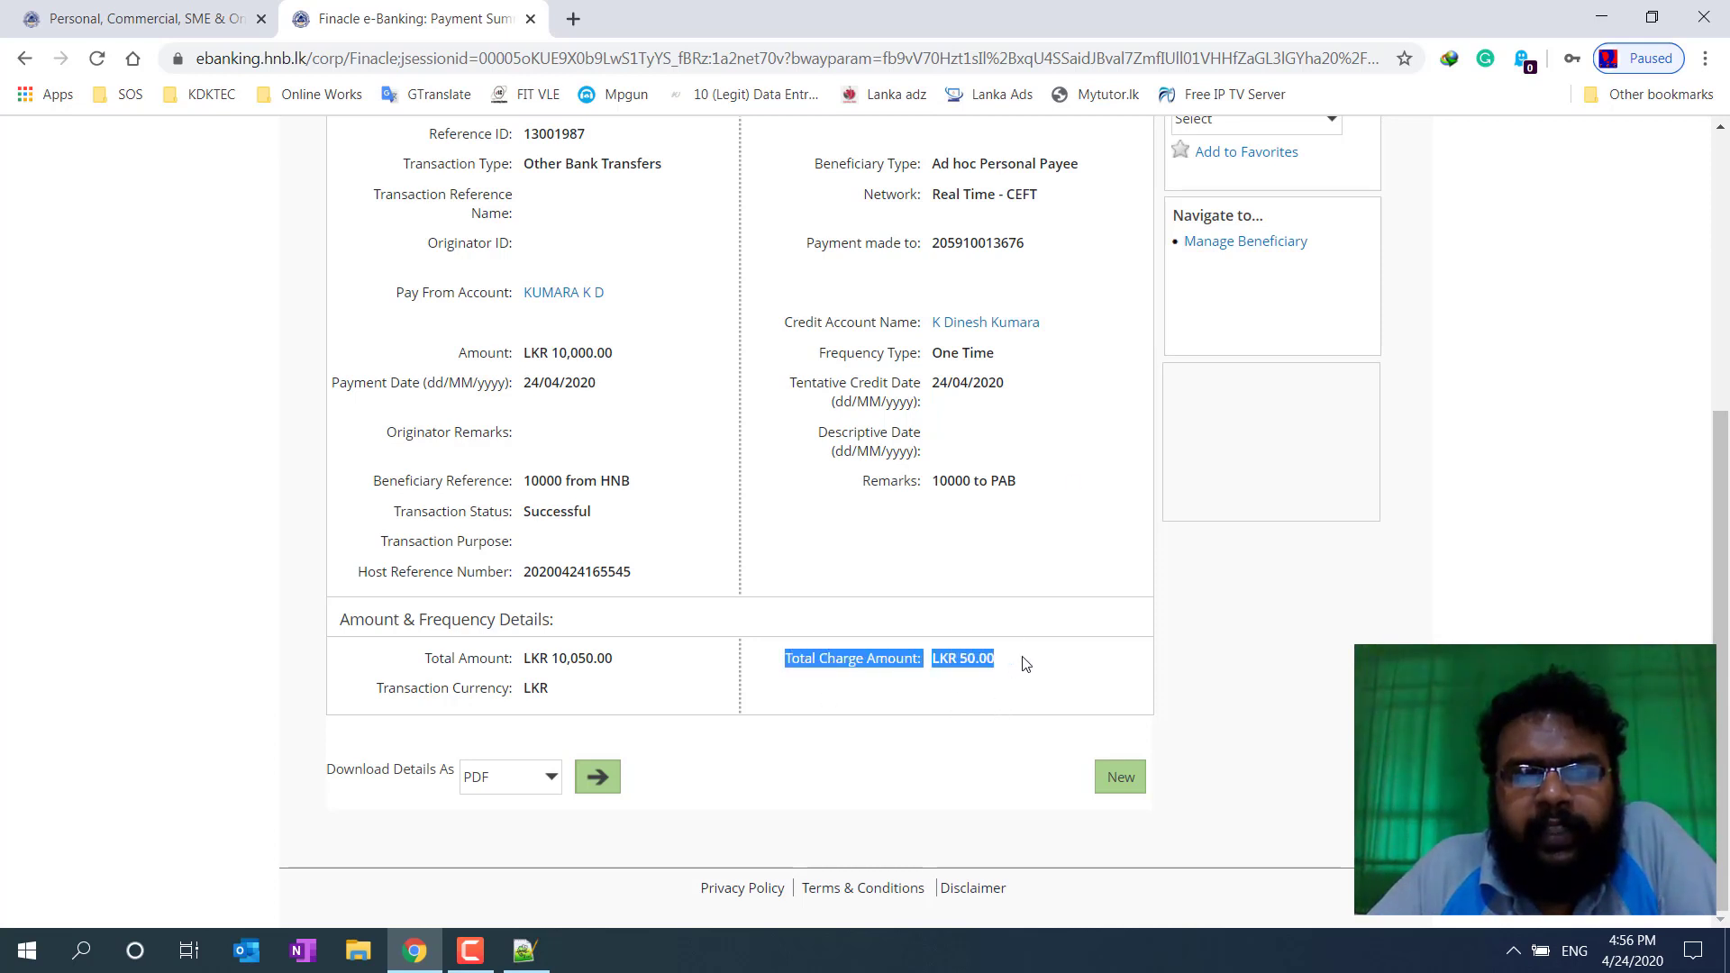
{"action": "left_click", "coordinate": [1026, 664]}
{"action": "left_click_drag", "start_coordinate": [523, 663], "coordinate": [628, 666]}
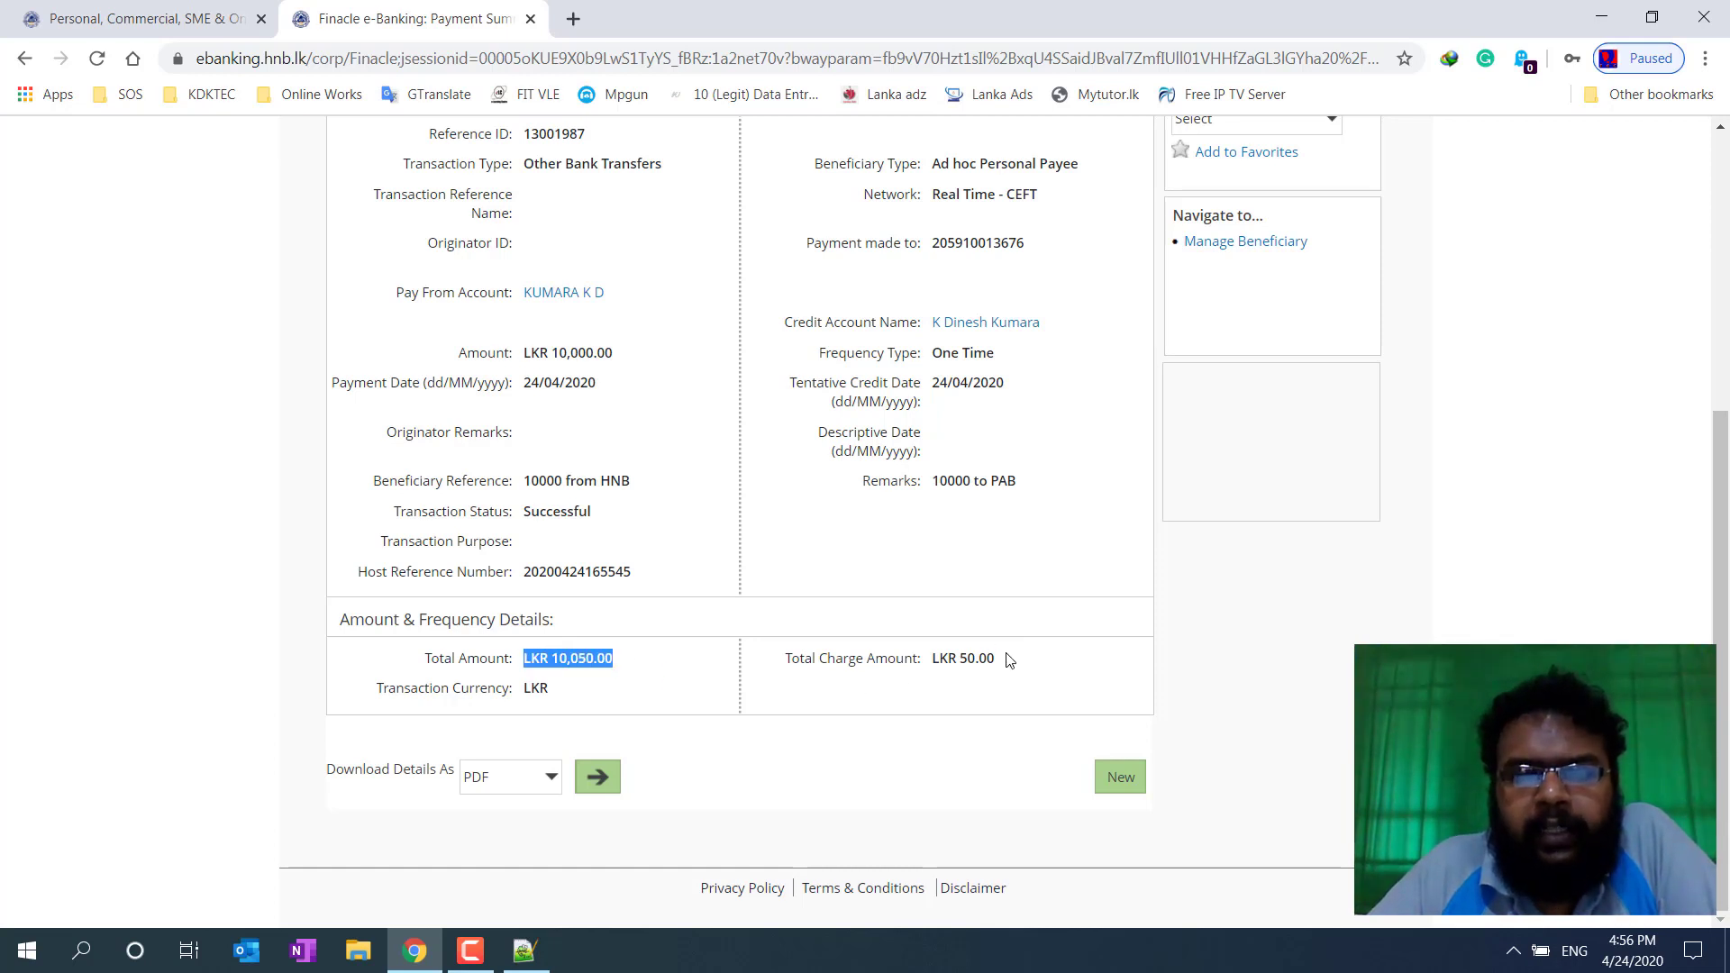
{"action": "scroll", "coordinate": [1000, 649], "scroll_direction": "up", "scroll_amount": 7}
{"action": "scroll", "coordinate": [991, 640], "scroll_direction": "down", "scroll_amount": 7}
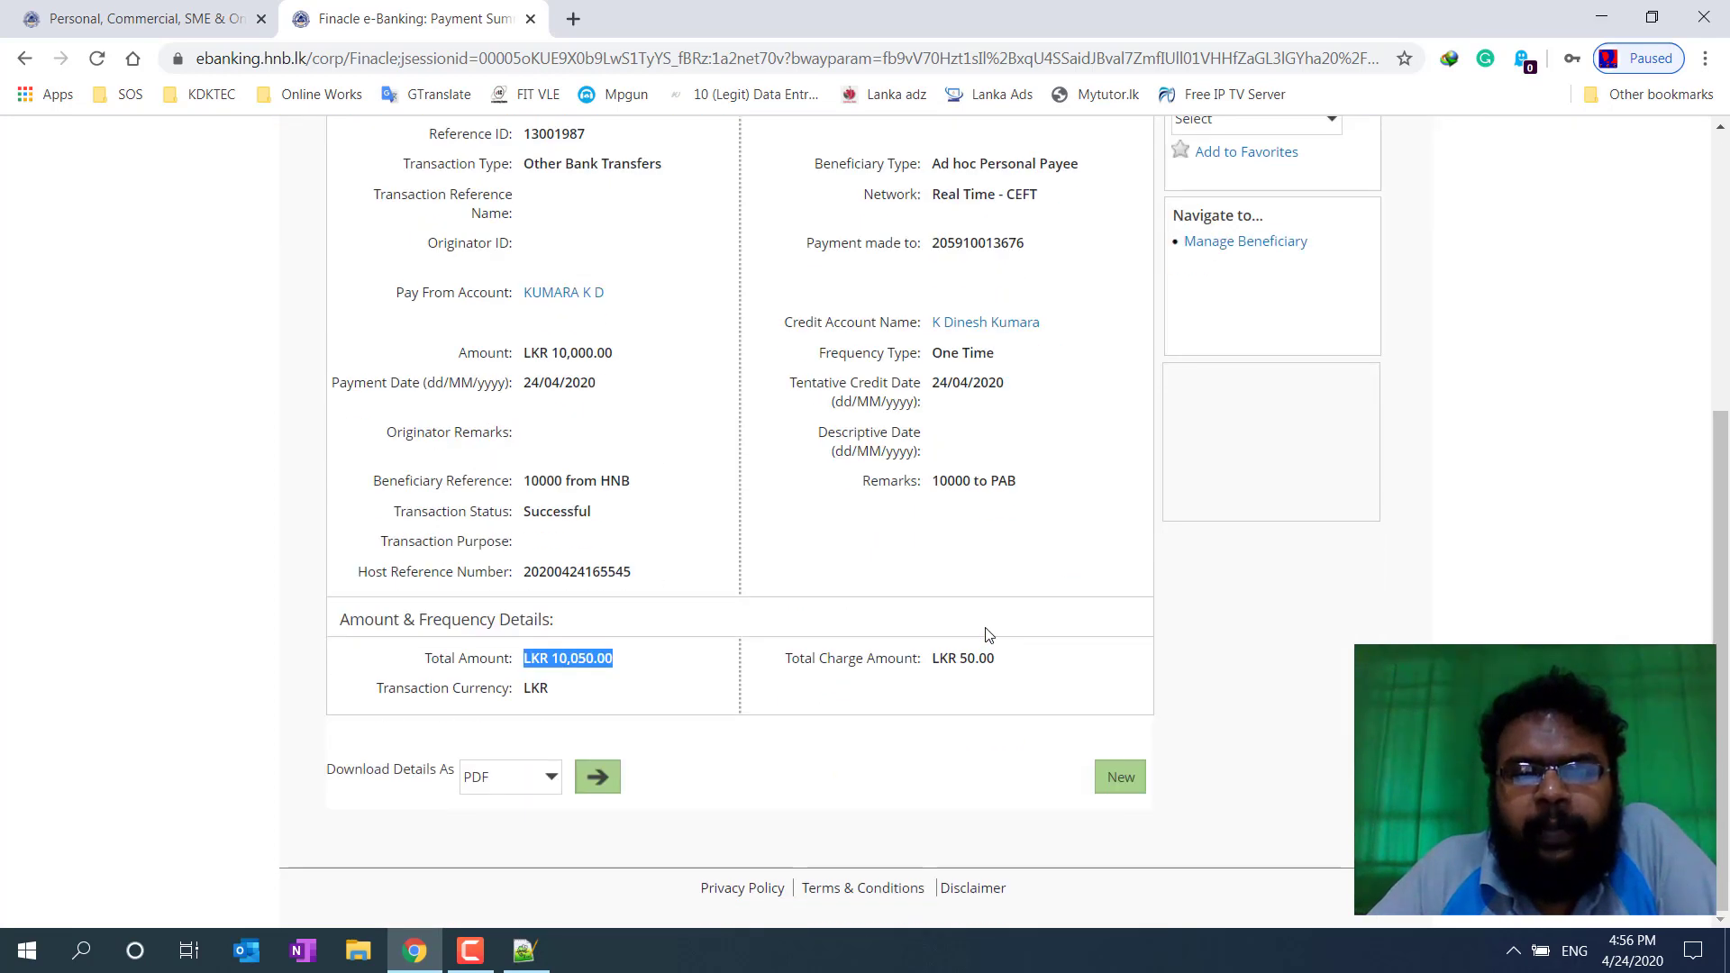
{"action": "left_click", "coordinate": [1120, 776]}
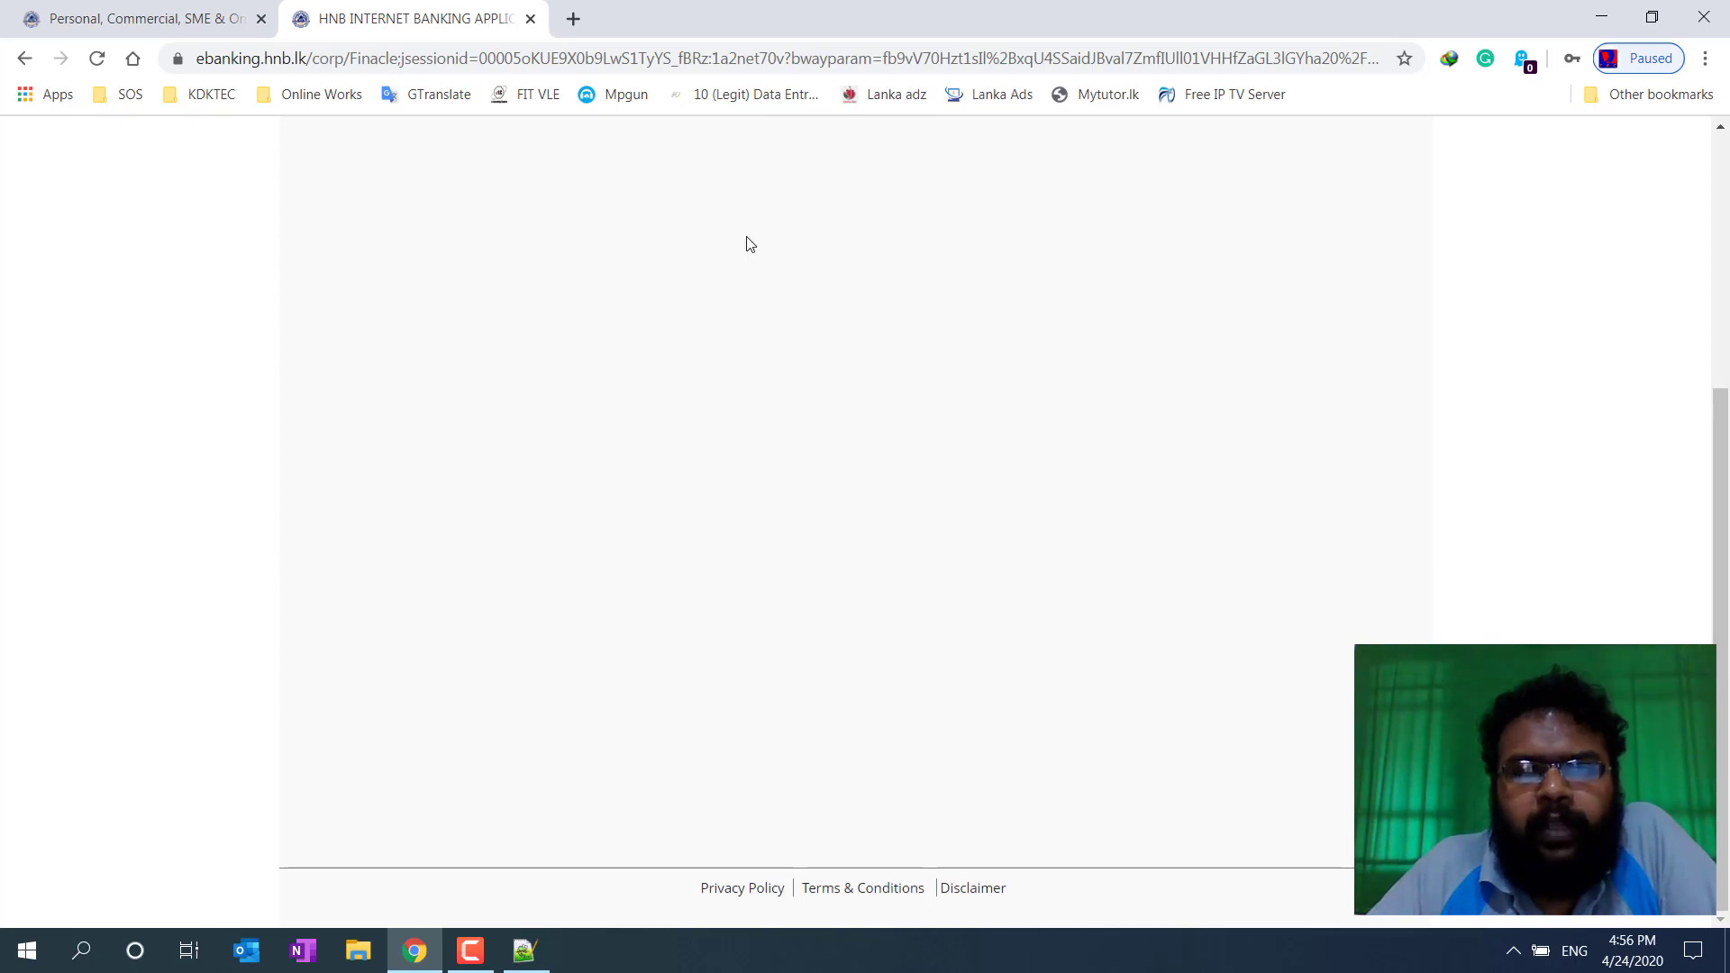
Go to the Dashboard and highlight the savings account's LKR 3,165.49 available balance.
{"action": "scroll", "coordinate": [765, 271], "scroll_direction": "up", "scroll_amount": 5}
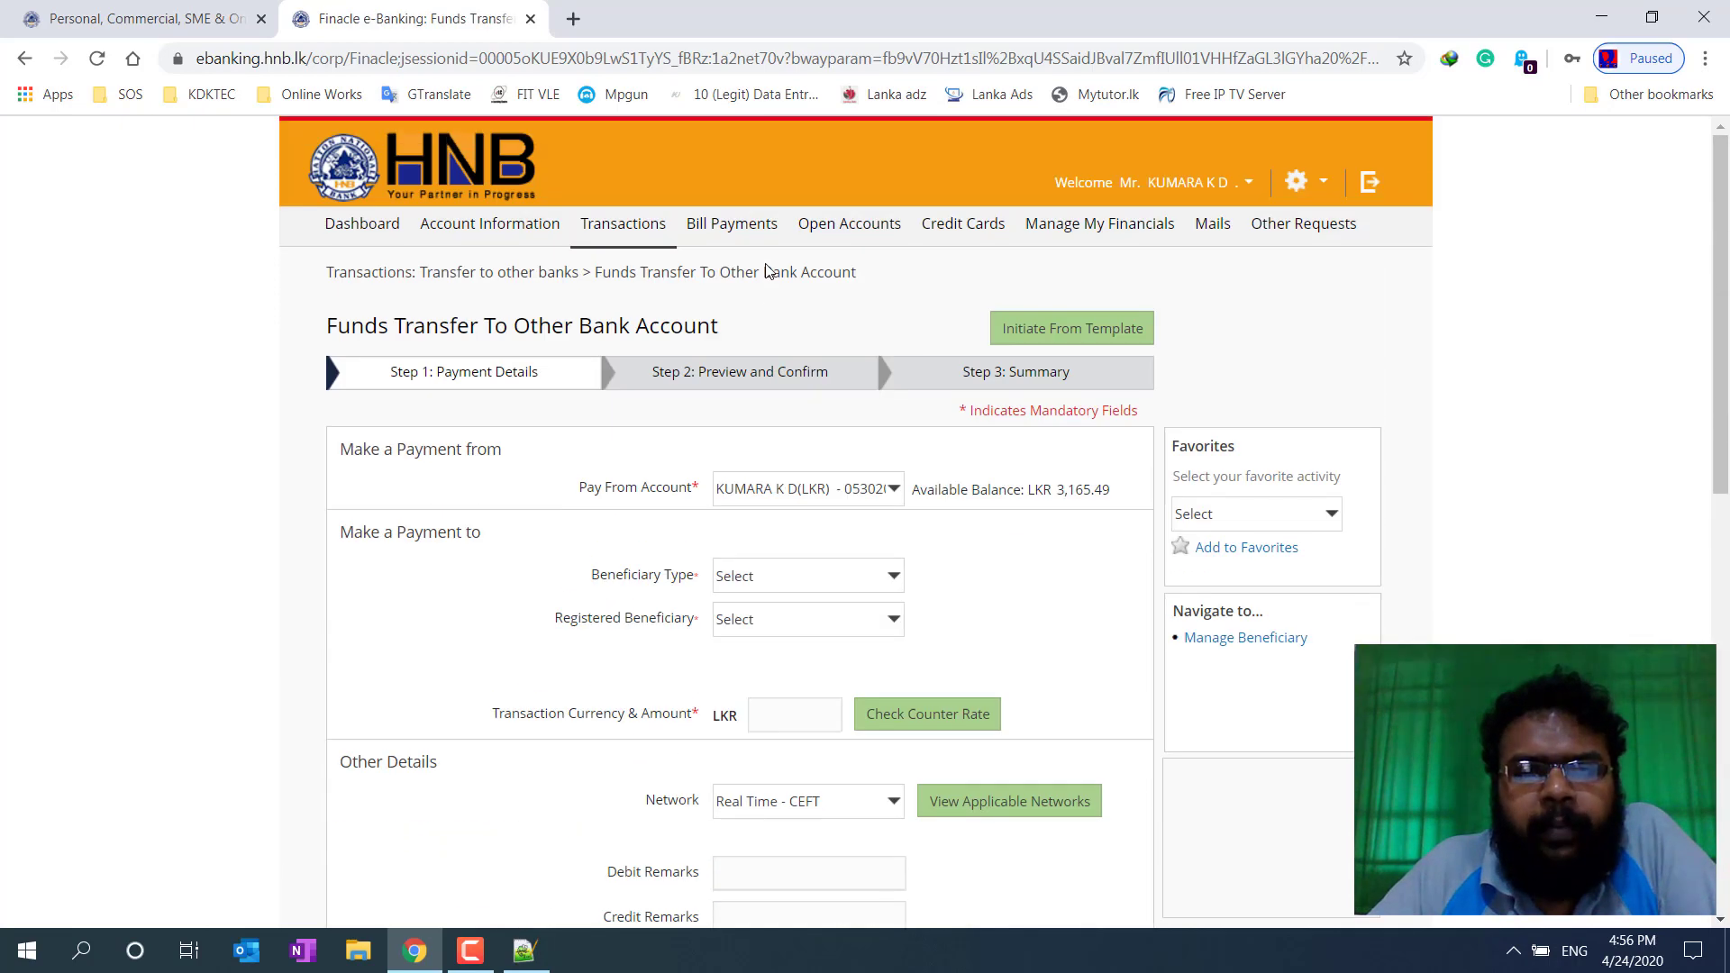
{"action": "left_click", "coordinate": [365, 225]}
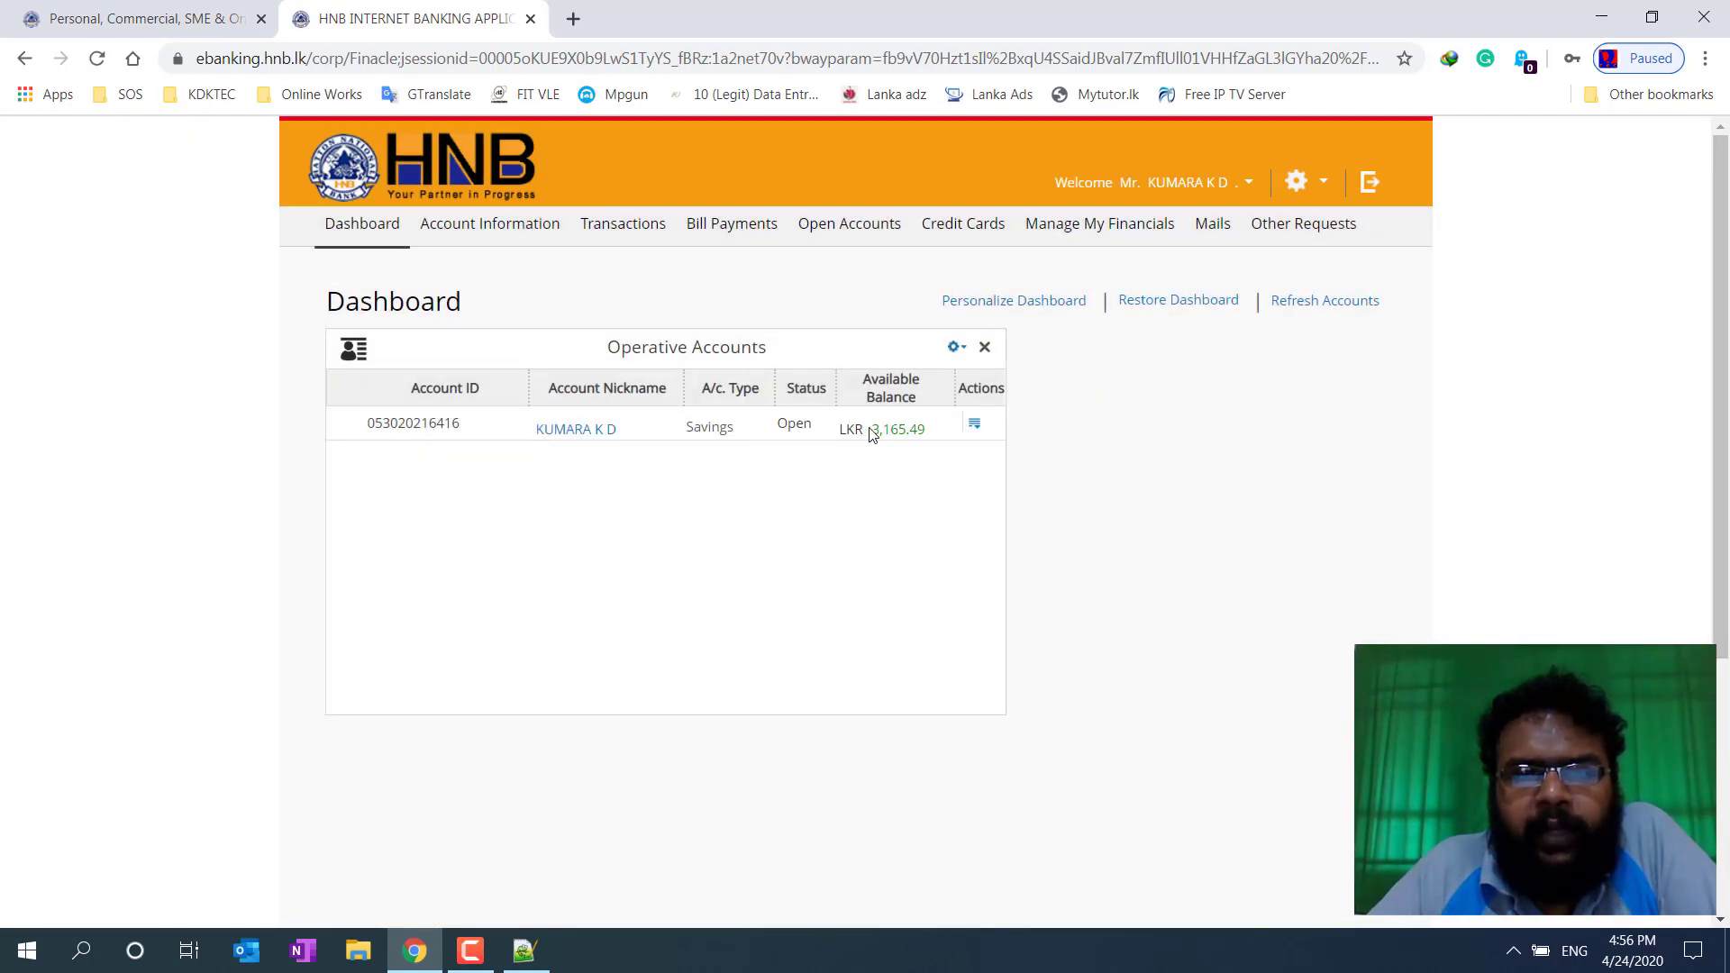
{"action": "left_click_drag", "start_coordinate": [872, 429], "coordinate": [931, 436]}
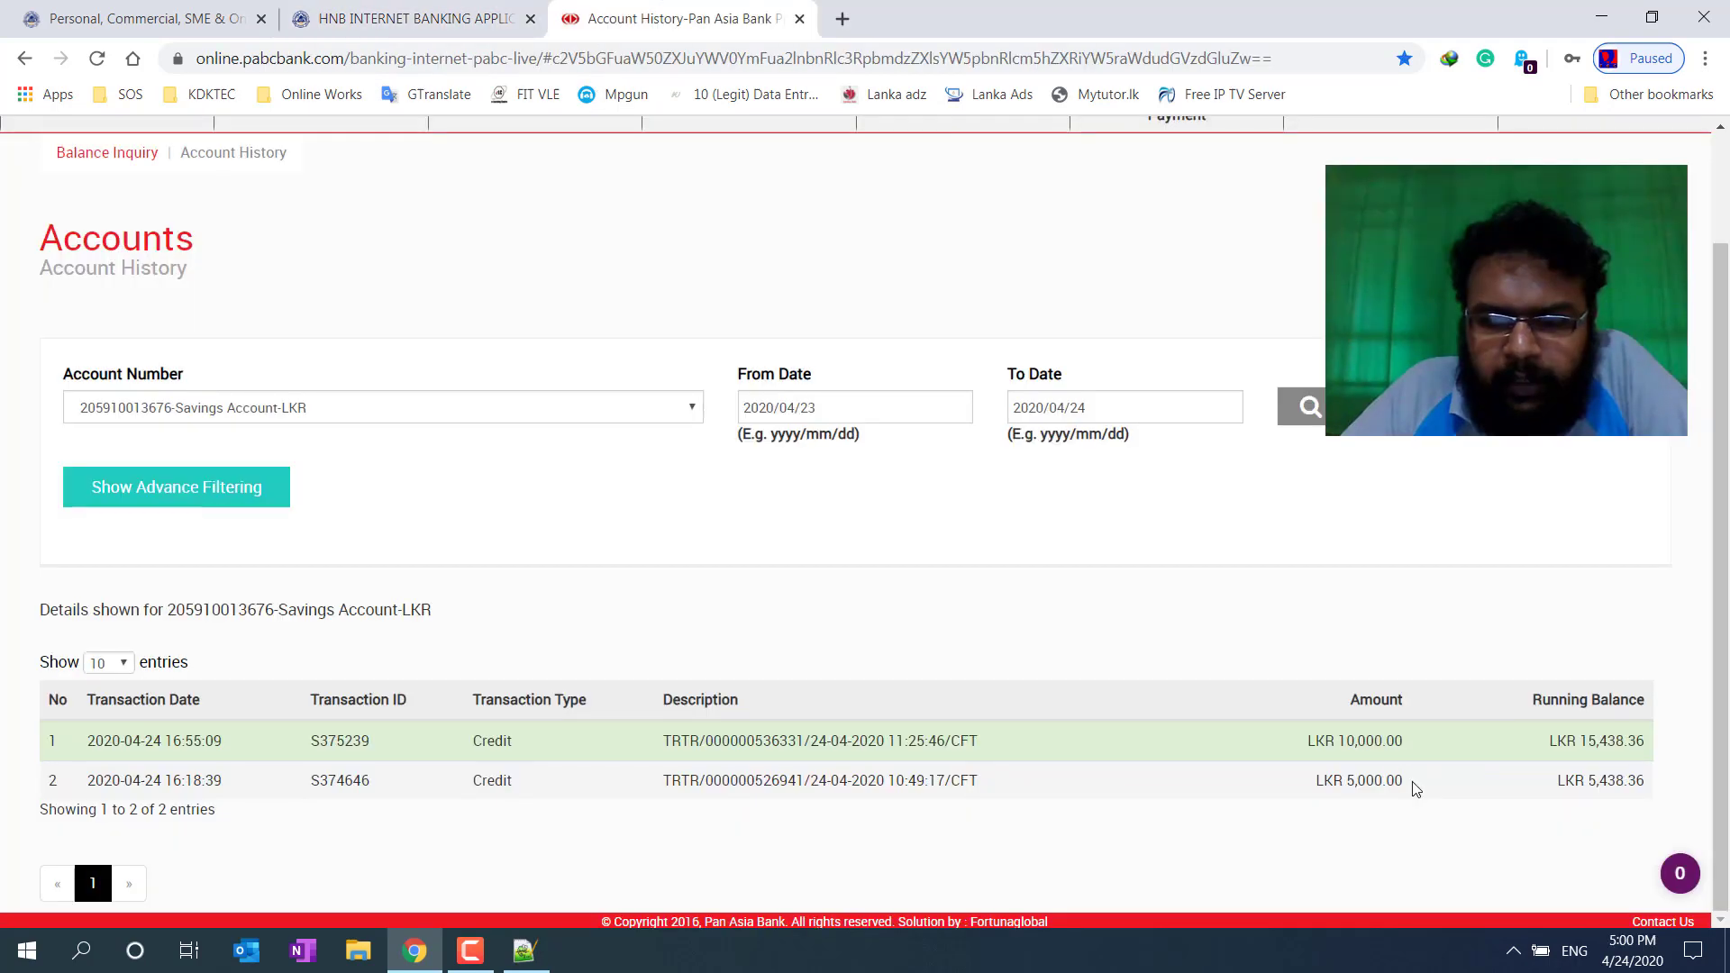
{"action": "left_click_drag", "start_coordinate": [1417, 789], "coordinate": [1317, 782]}
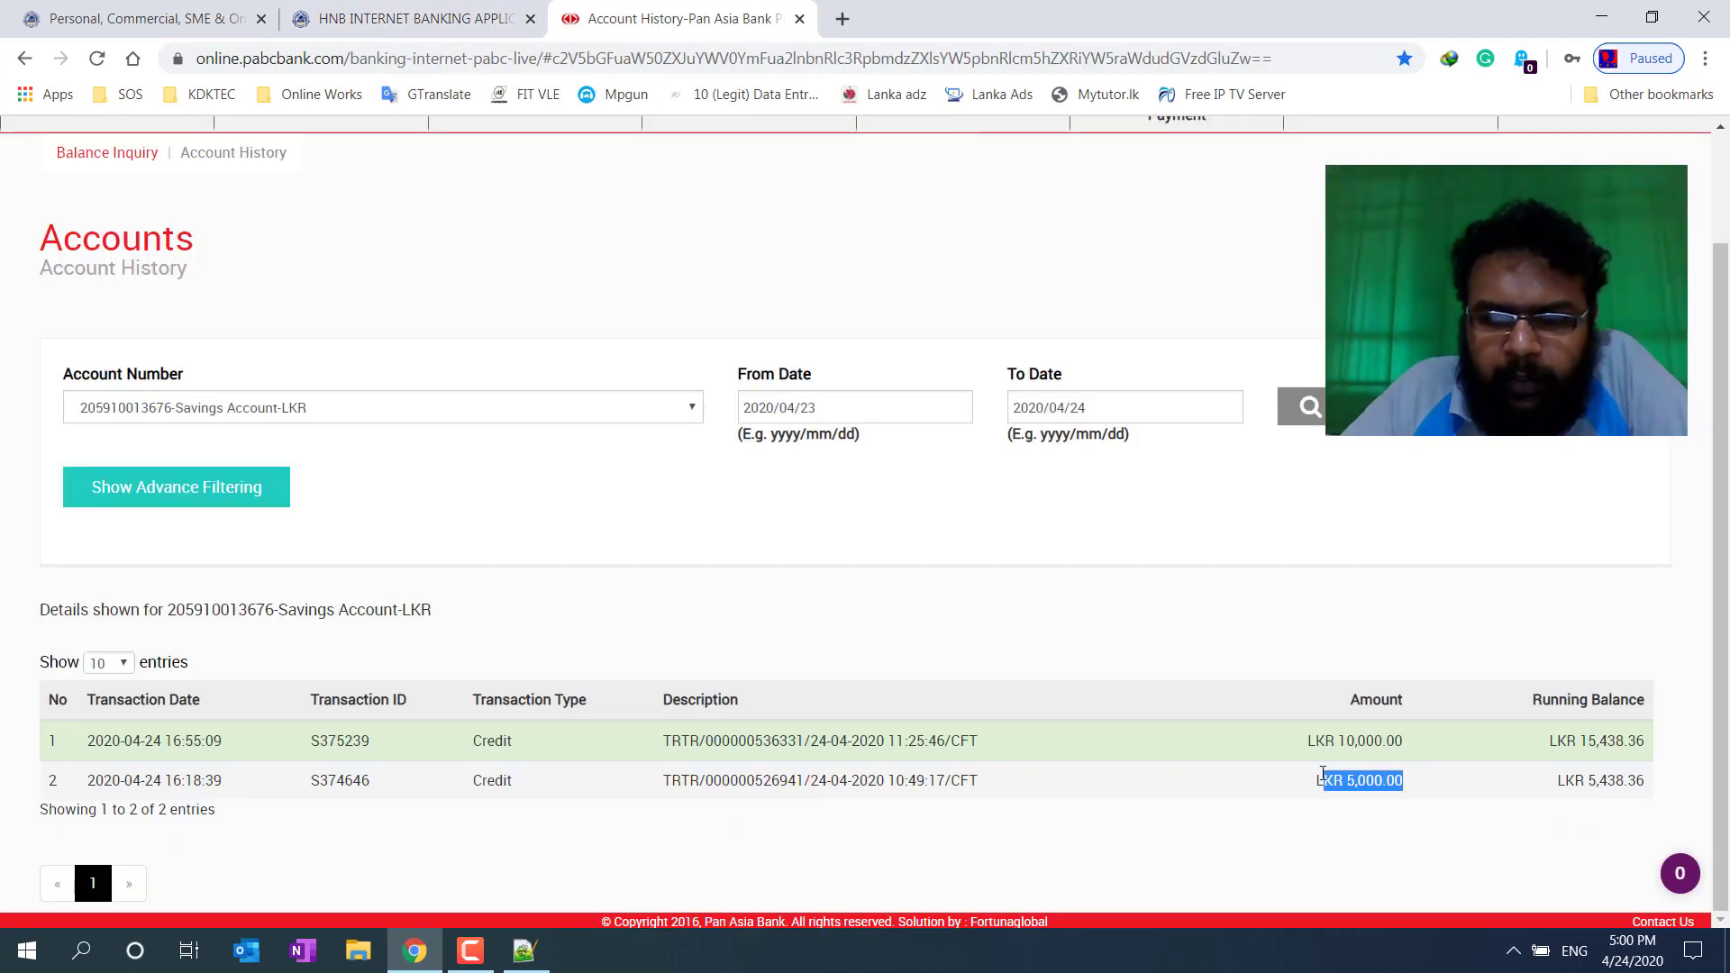
{"action": "left_click_drag", "start_coordinate": [1408, 745], "coordinate": [1304, 744]}
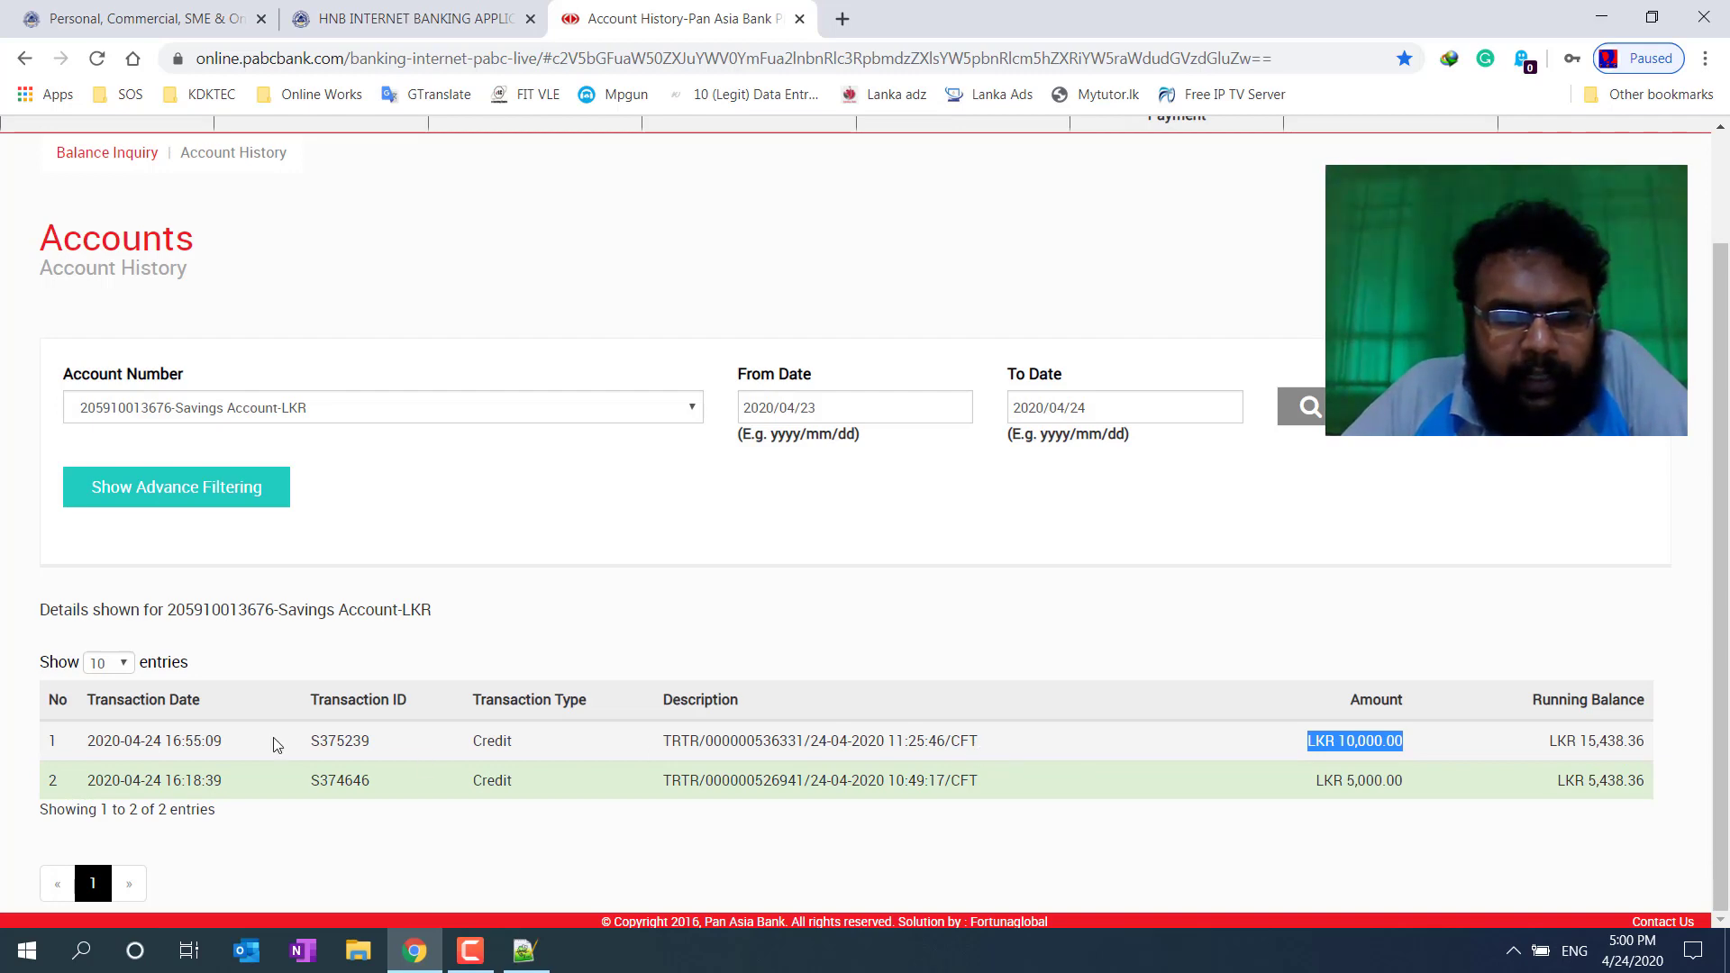
{"action": "left_click", "coordinate": [1562, 739]}
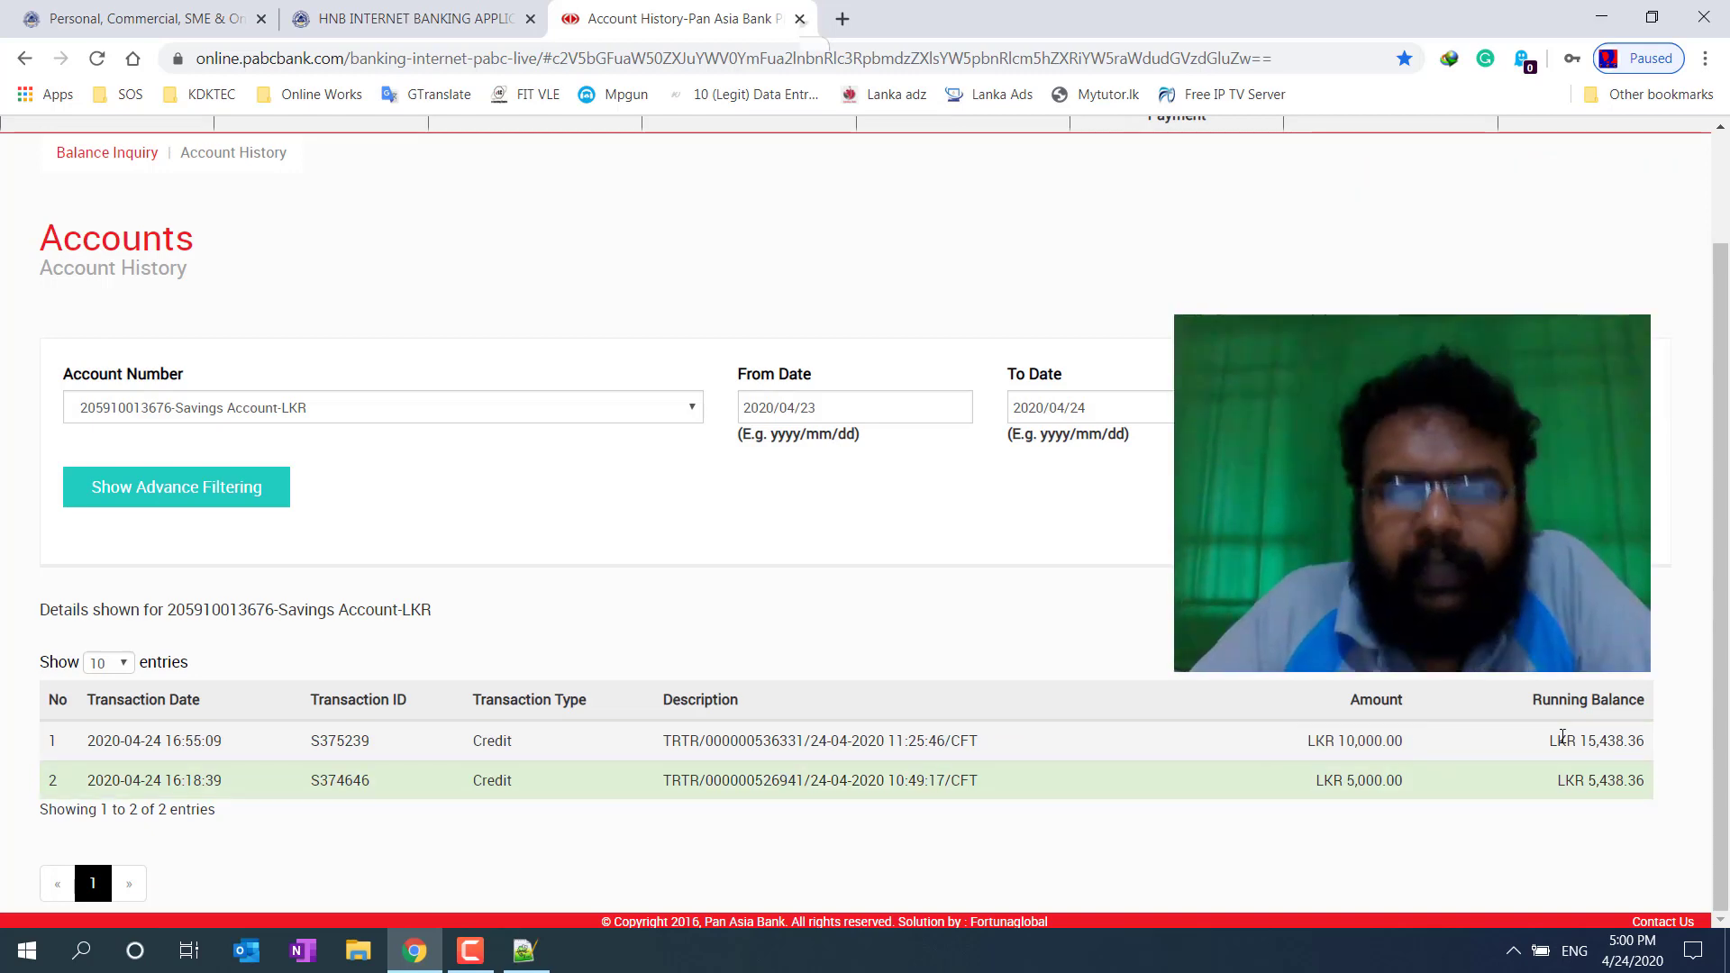
{"action": "left_click", "coordinate": [1561, 738]}
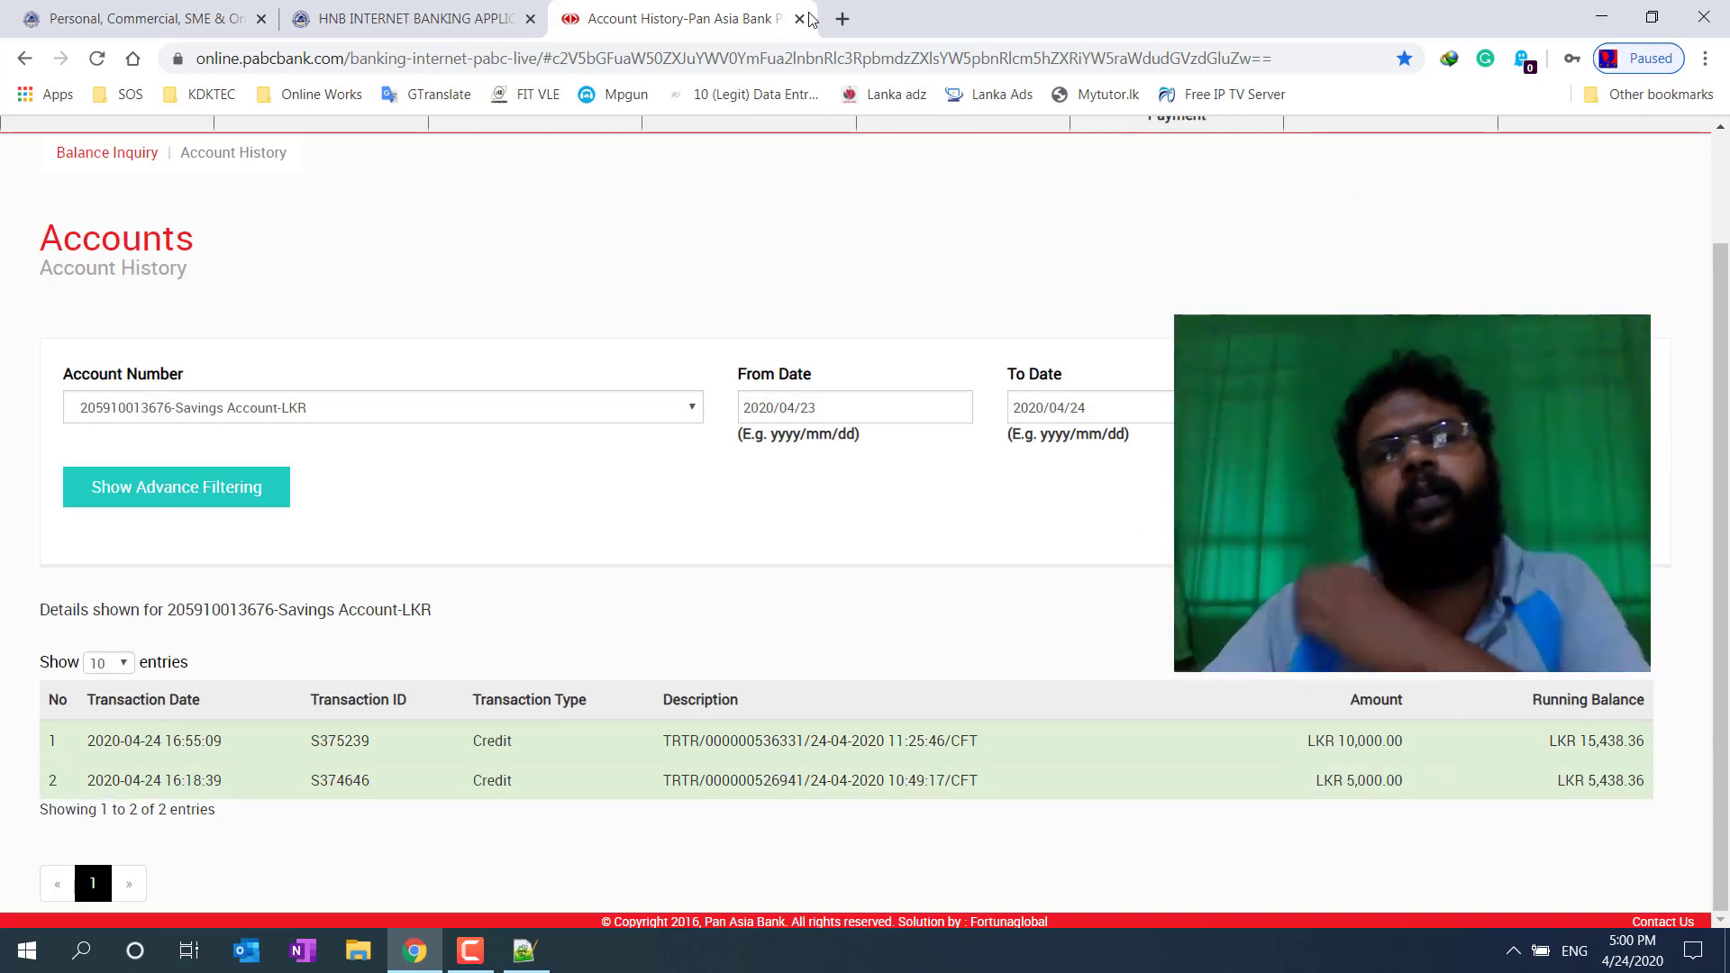